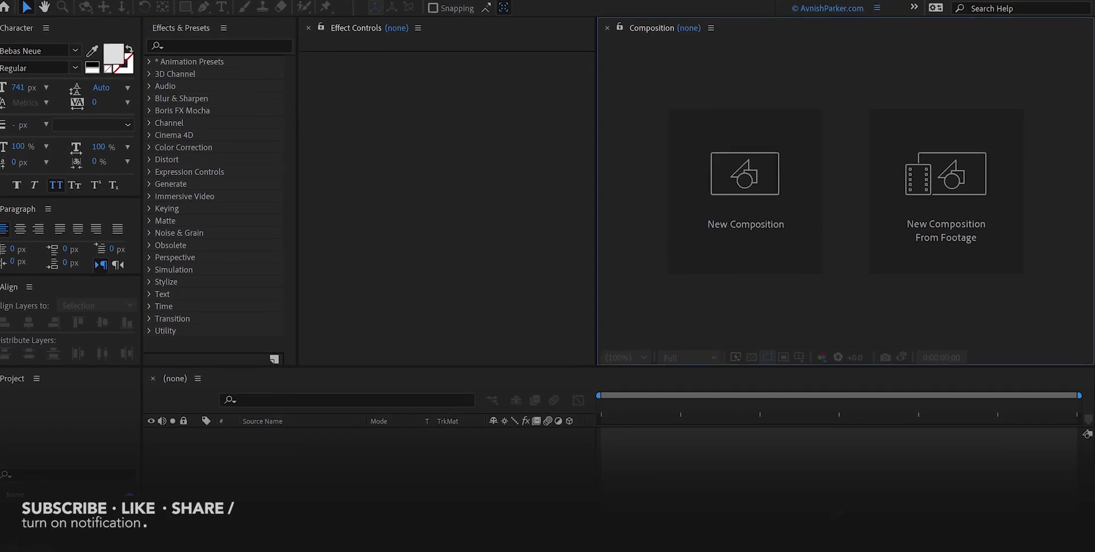
Step: Create a 1920 x 1080, 24 fps, five-second composition named Quick_Tech_Logo_Intro
click(769, 245)
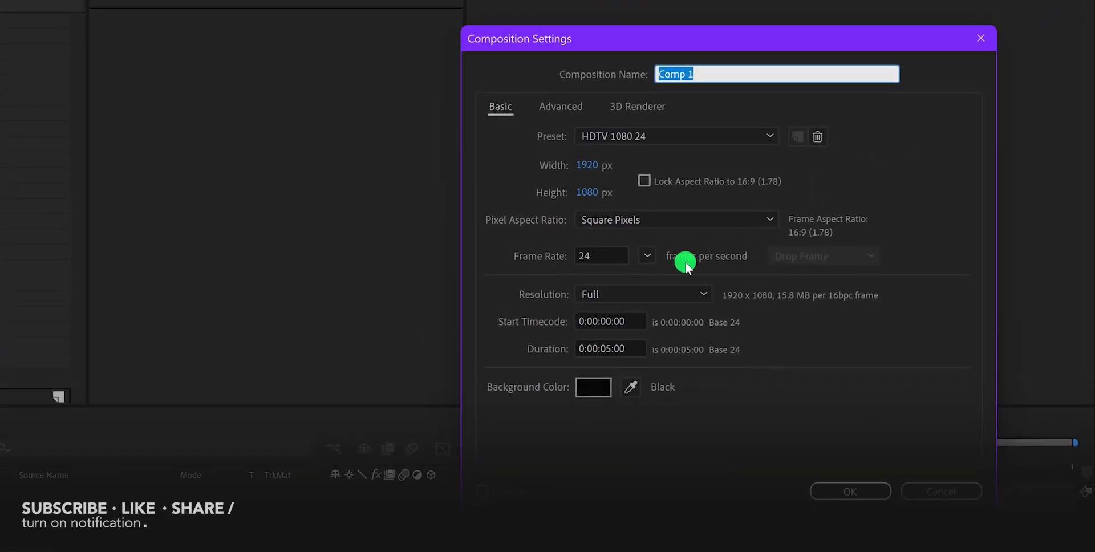
text(Tec)
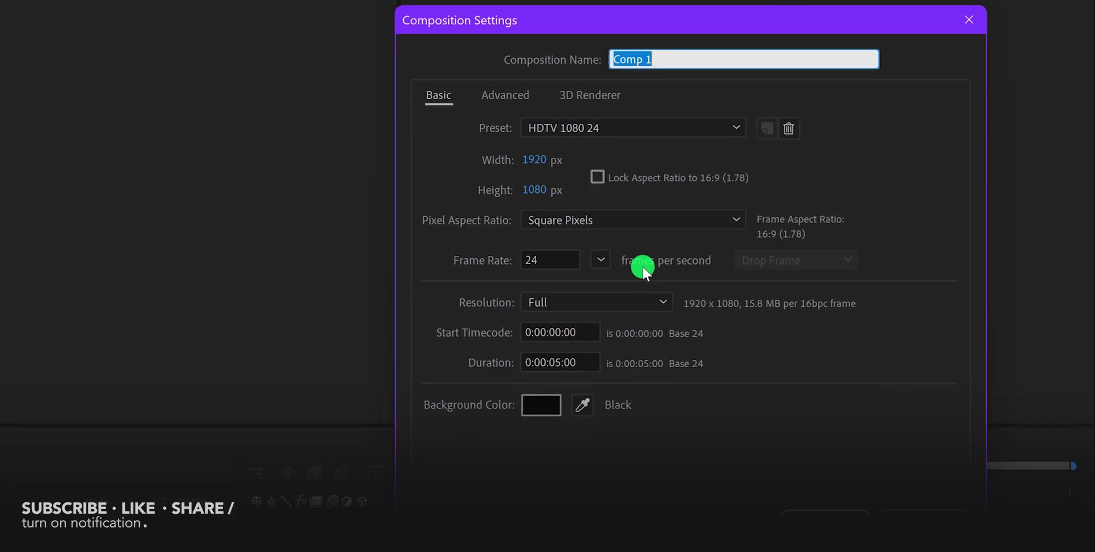
text(Best_Logo)
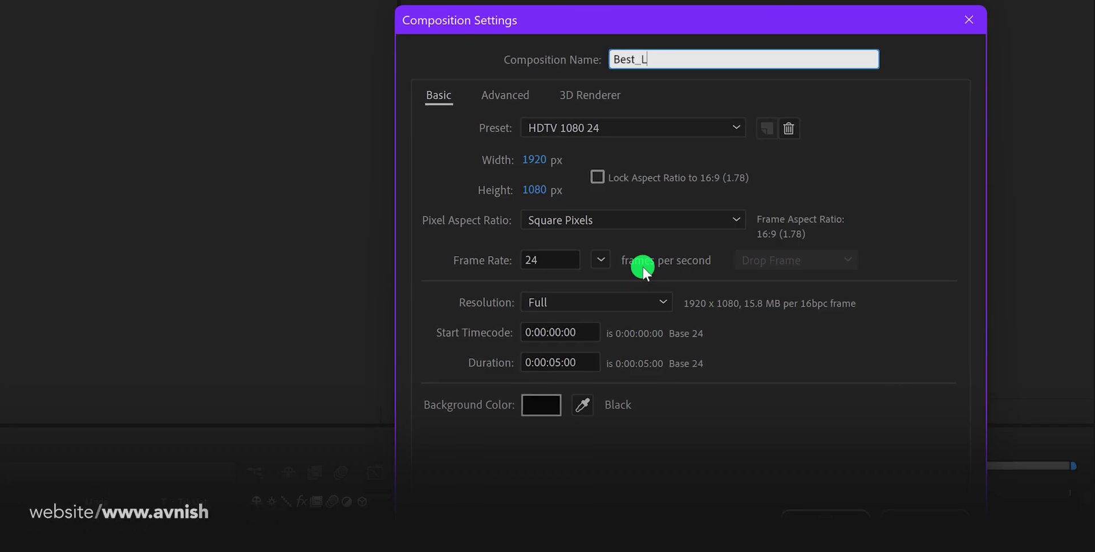
text(_Intro)
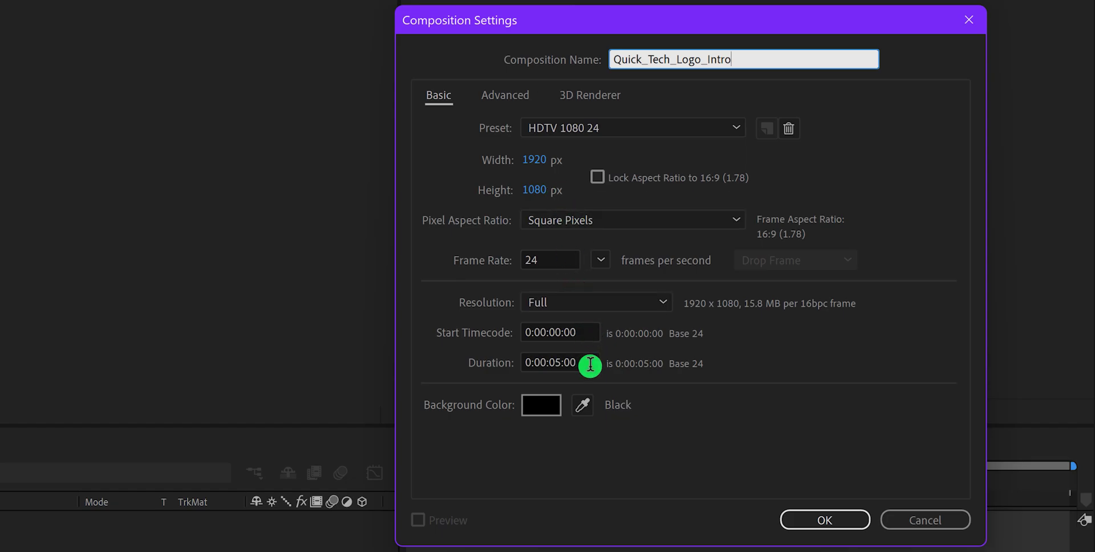
click(822, 519)
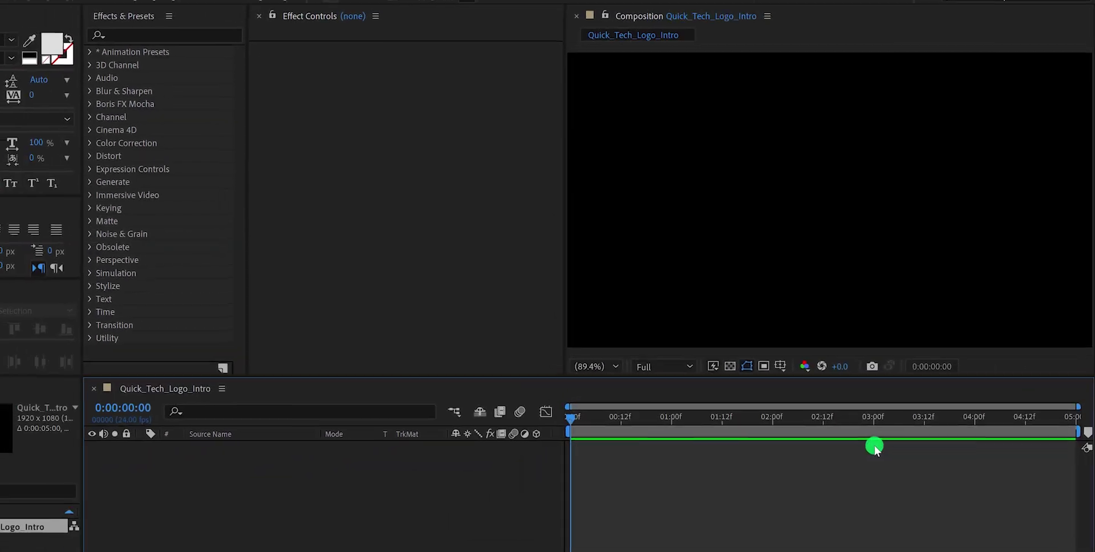
Step: Add a black 1920 x 1080 solid layer named Noise to the composition
right_click(386, 460)
mouse_move(461, 290)
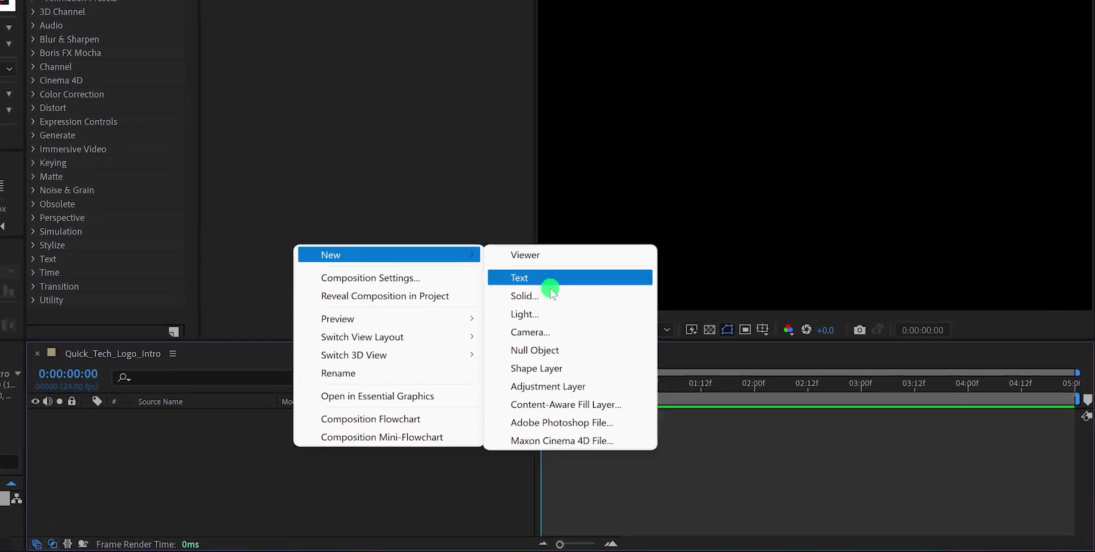
click(546, 306)
text(Noise)
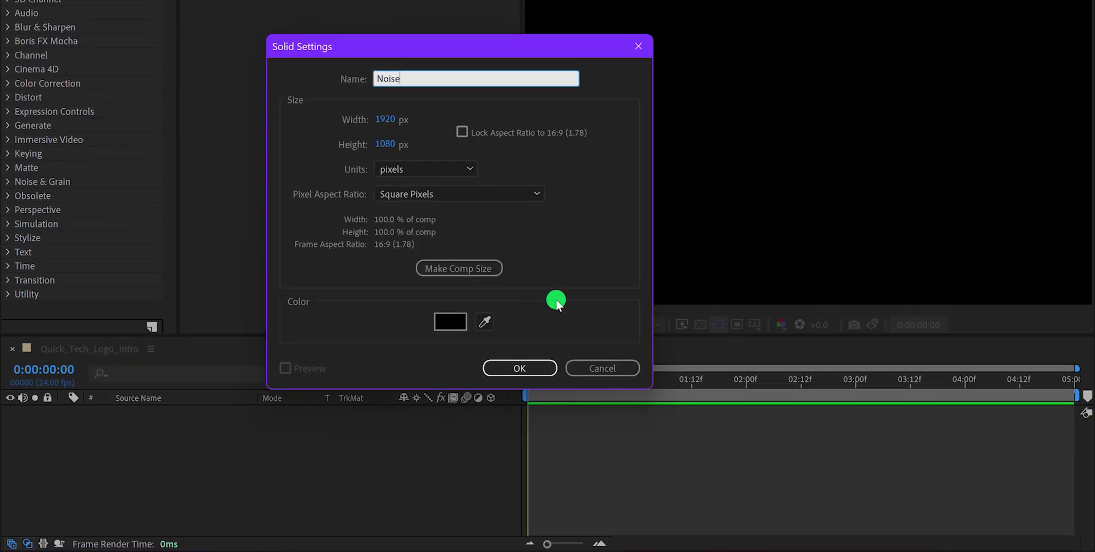
click(546, 366)
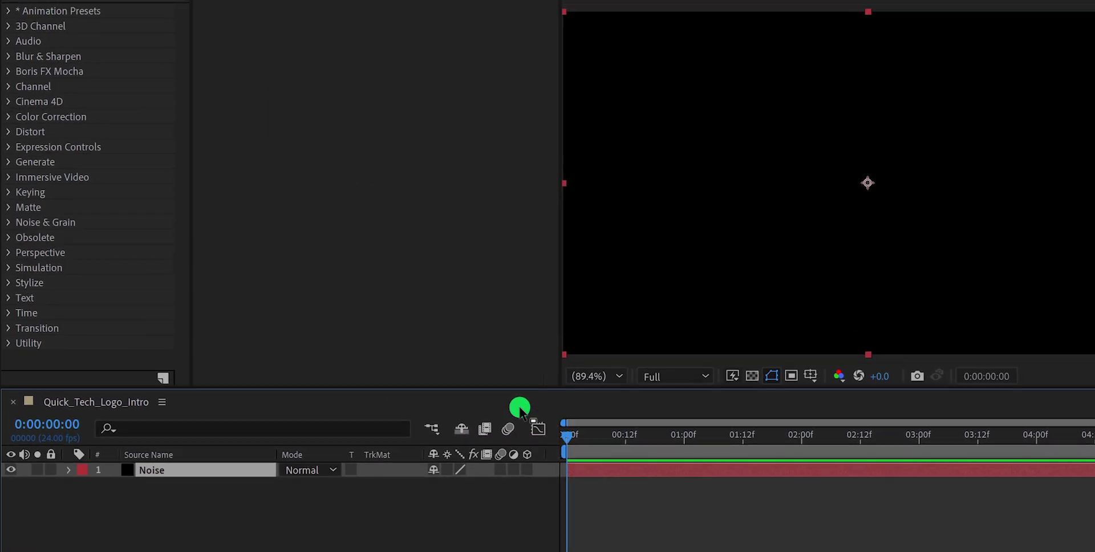
Step: Apply the Noise effect to the Noise solid and set its Amount of Noise to 25%
click(68, 48)
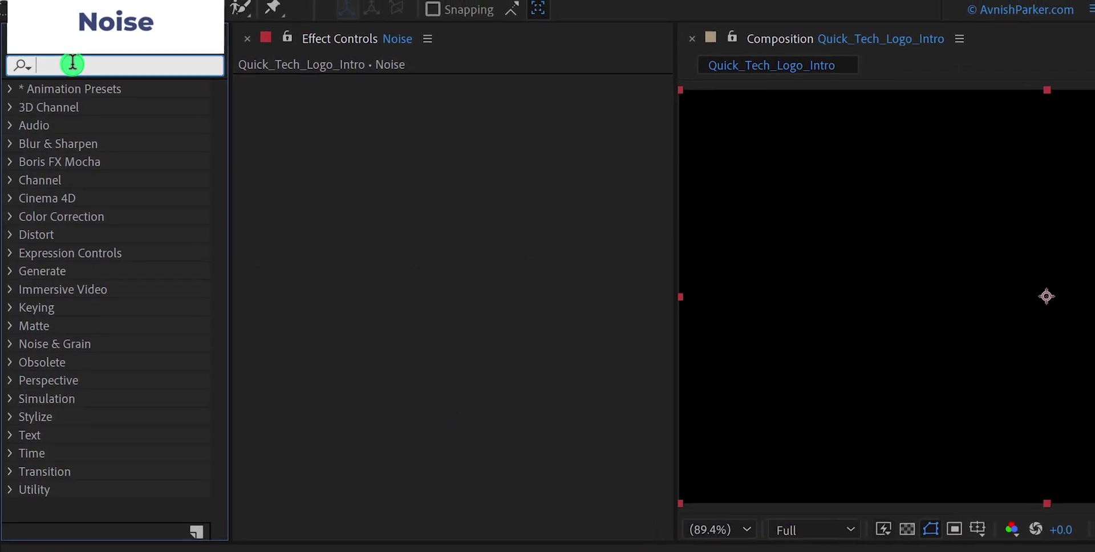
text(noise)
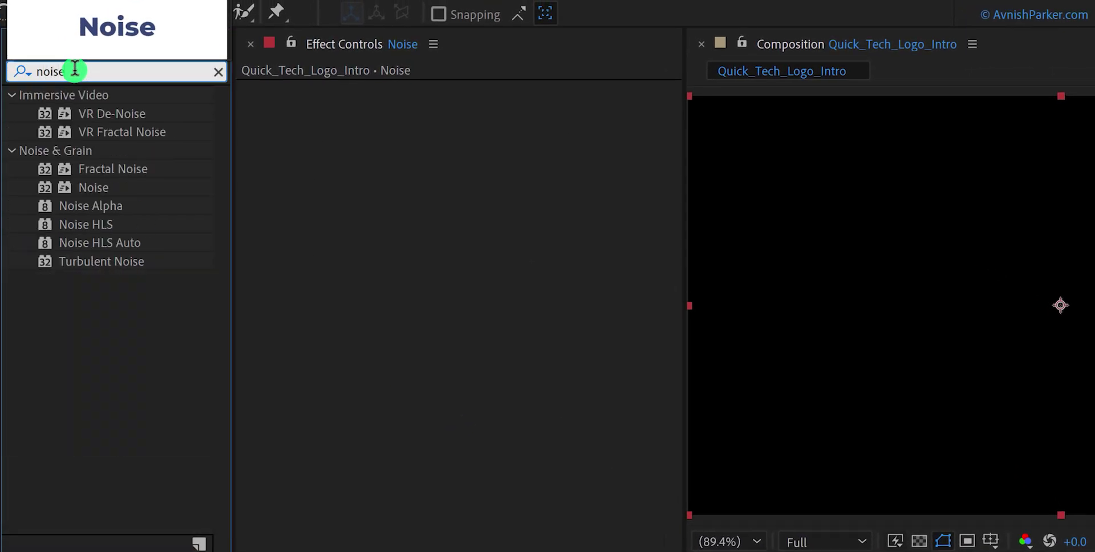
drag(85, 187, 293, 211)
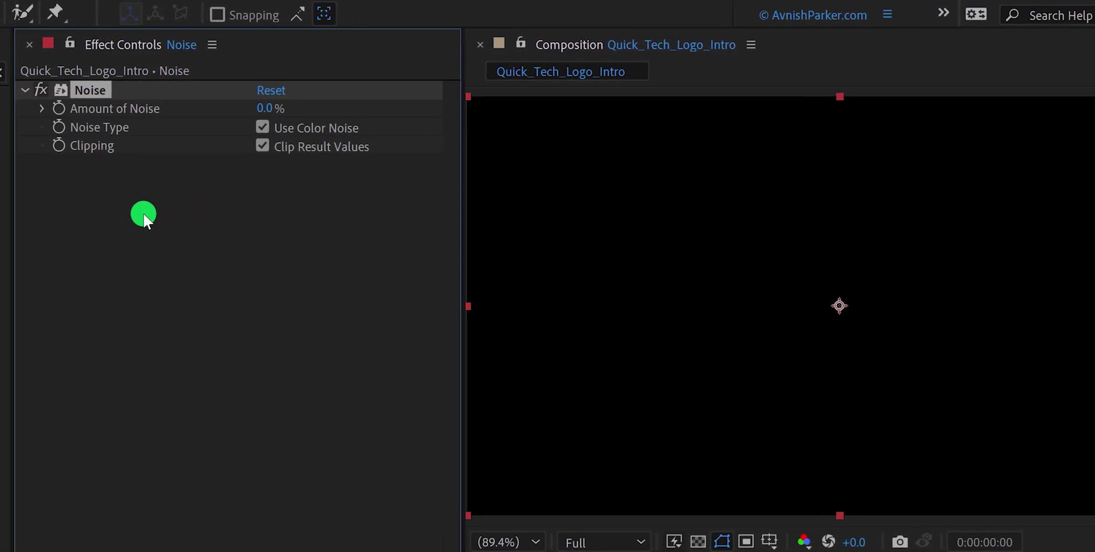
click(245, 109)
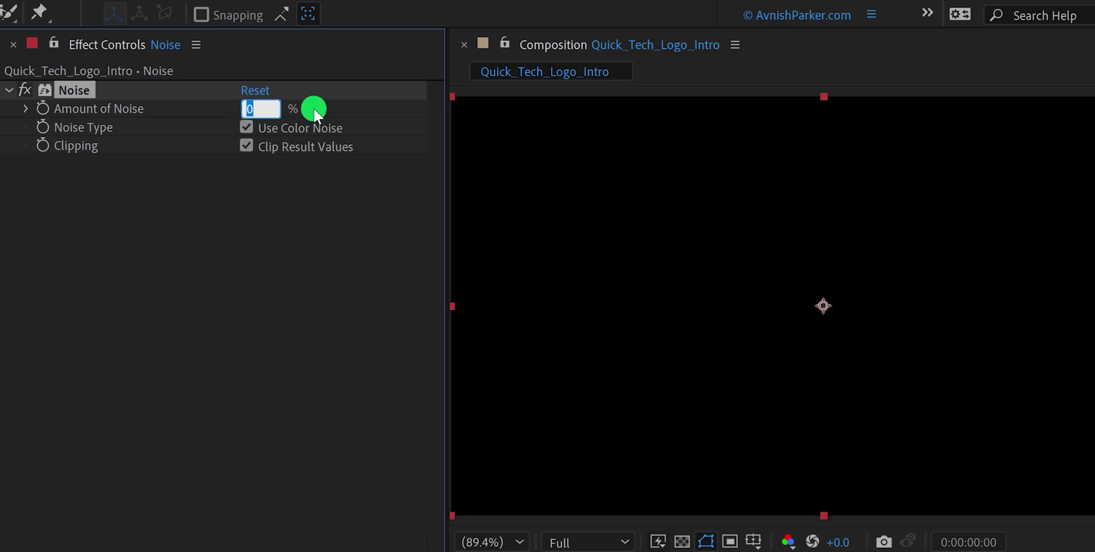
text(25)
key(Return)
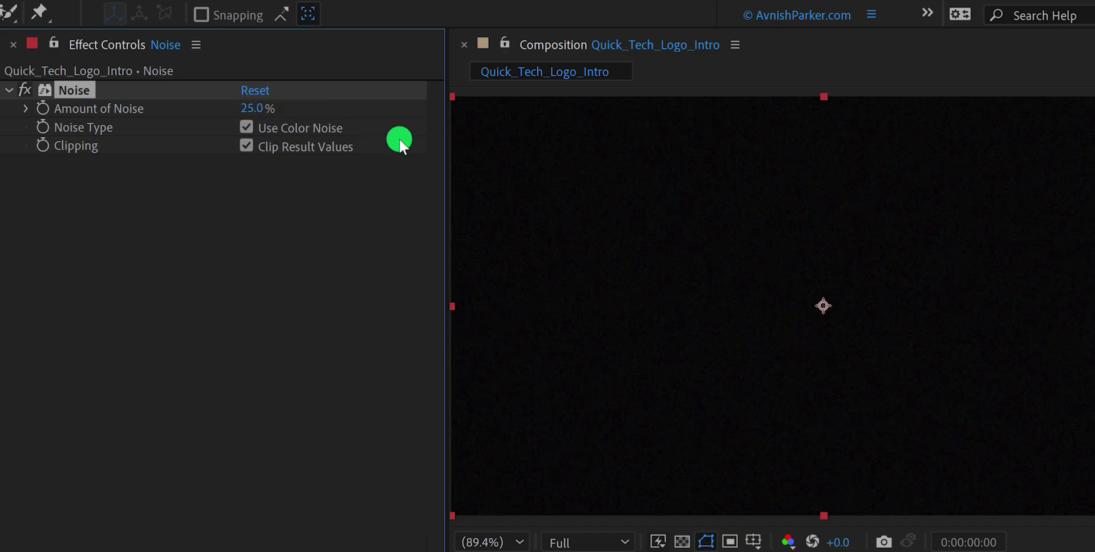
Step: Turn off color noise in the Noise effect and preview the moving grain
key(period)
key(period)
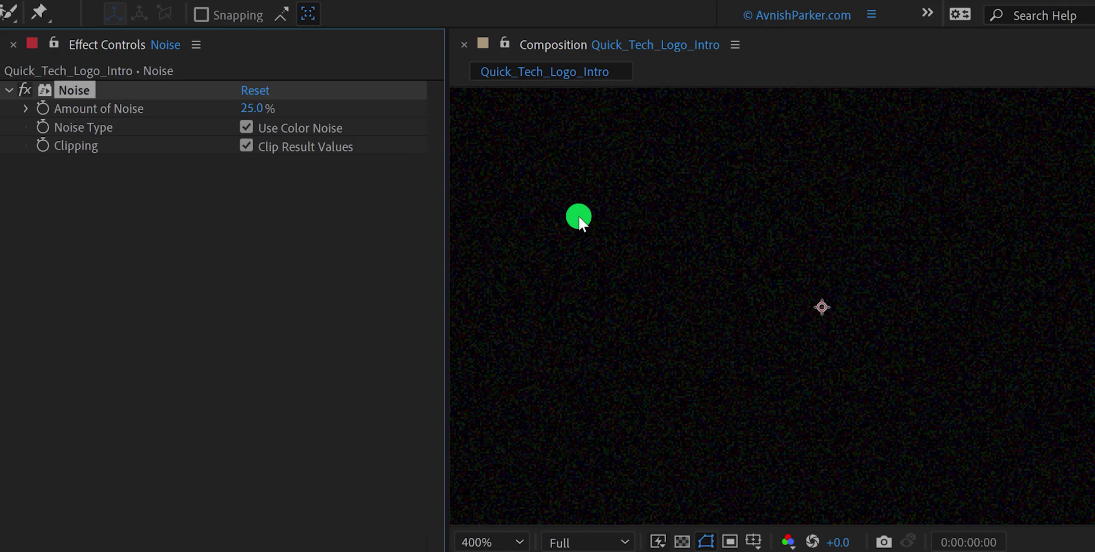
key(period)
key(period)
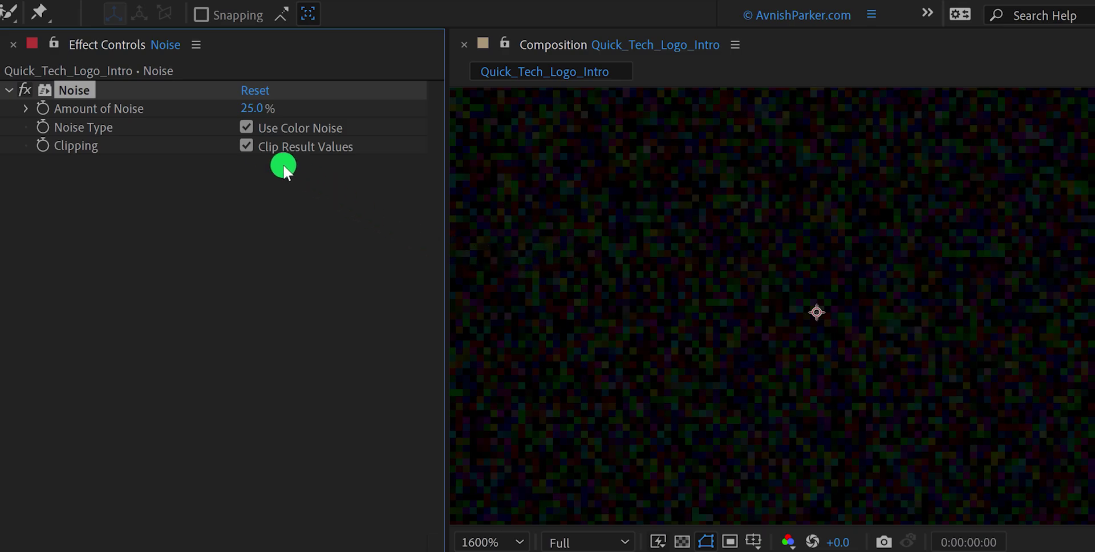
click(246, 128)
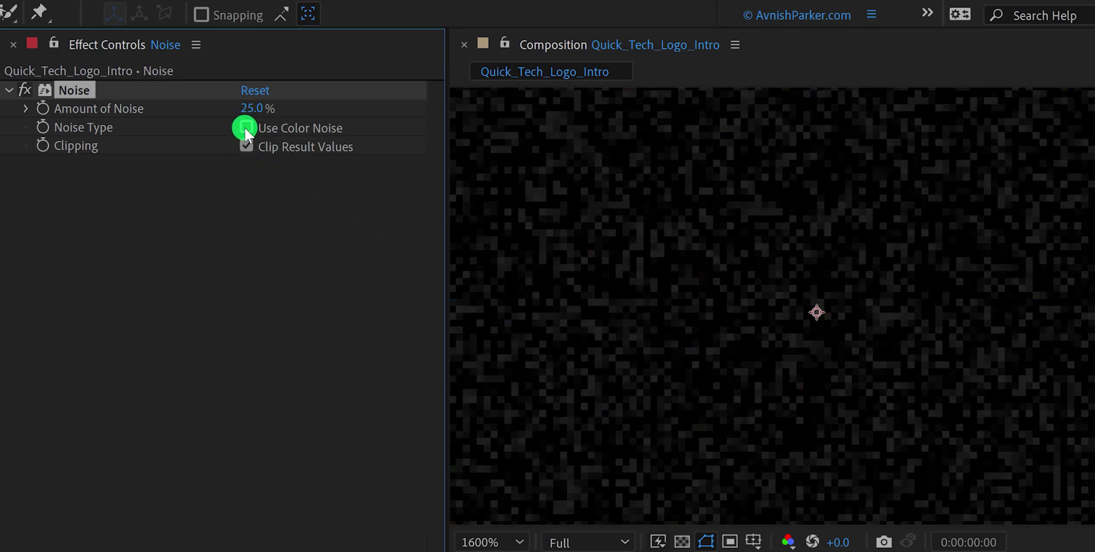
key(space)
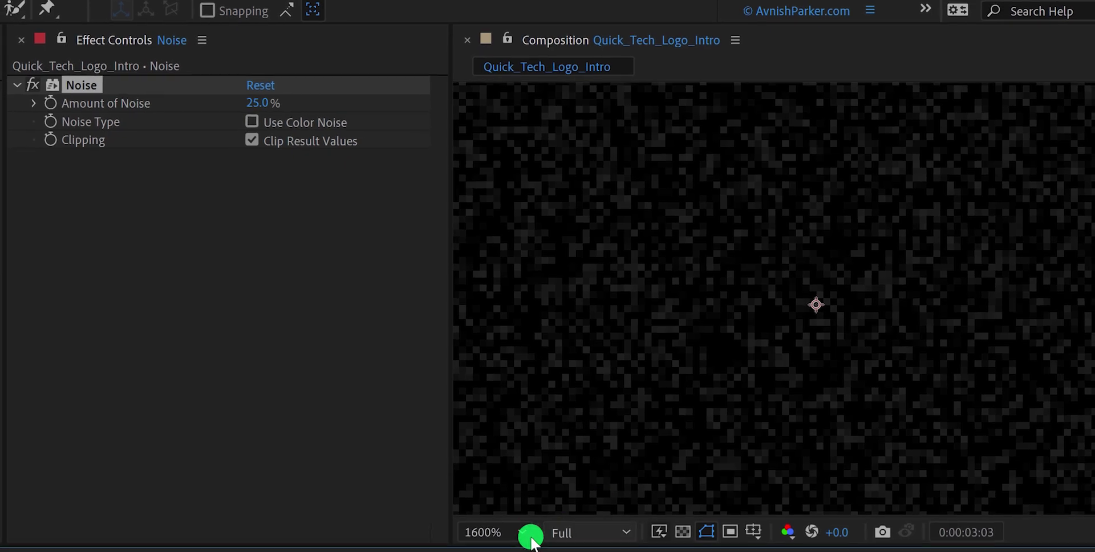
click(531, 539)
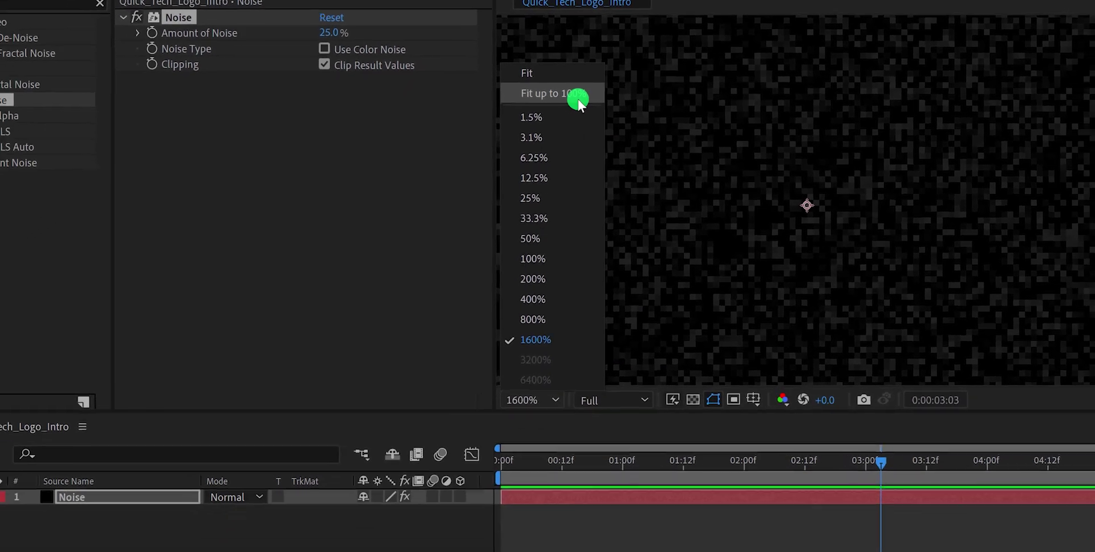
click(533, 182)
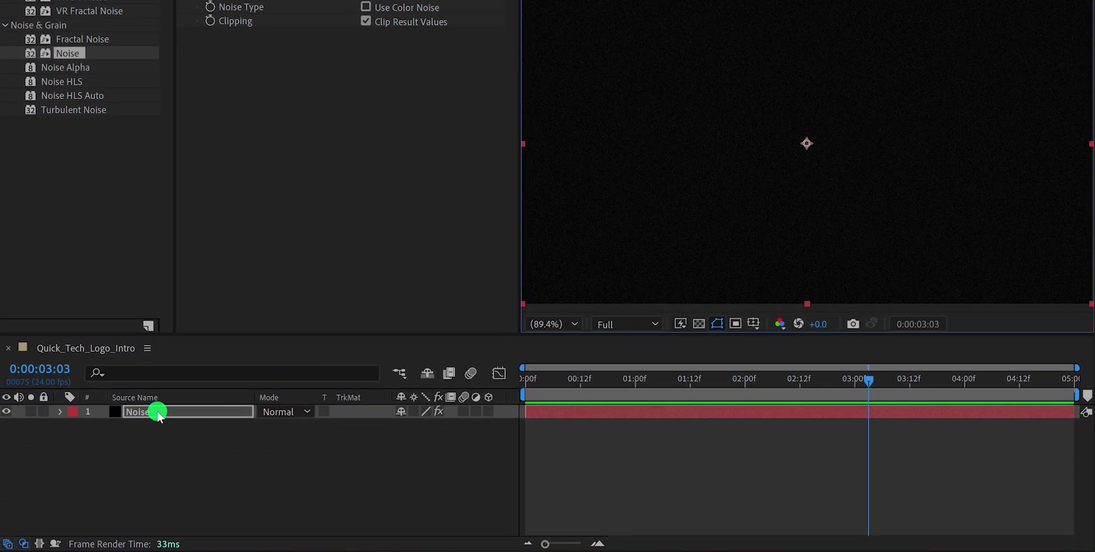
Step: Pre-compose the Noise layer as Noise, moving all attributes into the new composition
right_click(157, 411)
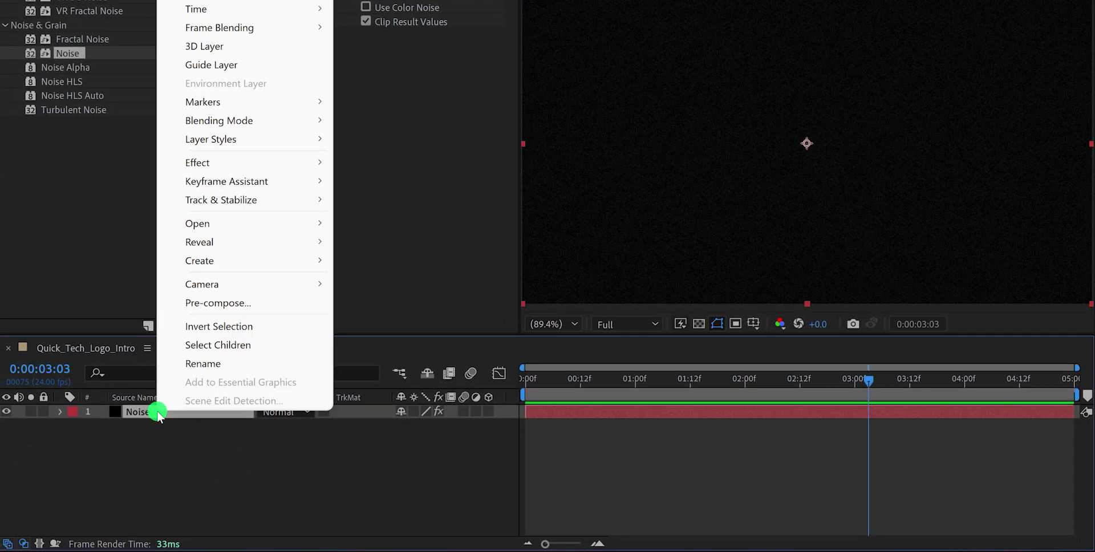
click(272, 301)
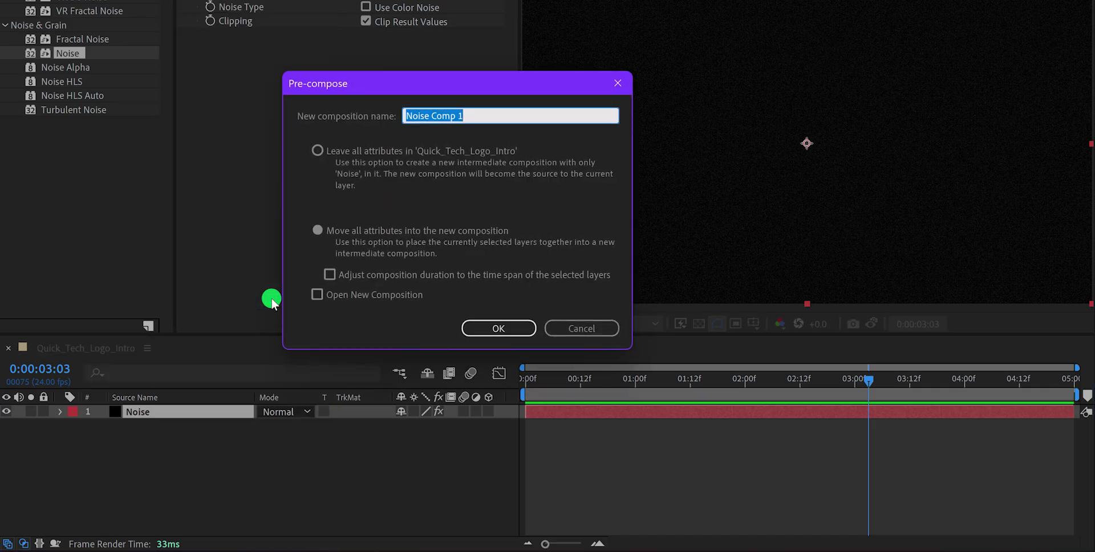
text(Noise)
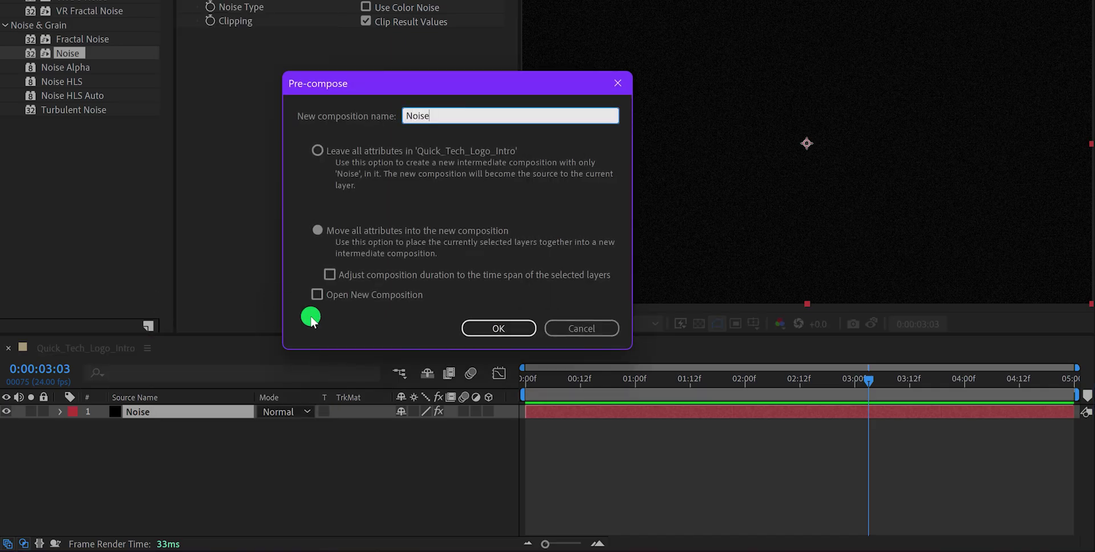
click(353, 229)
click(494, 329)
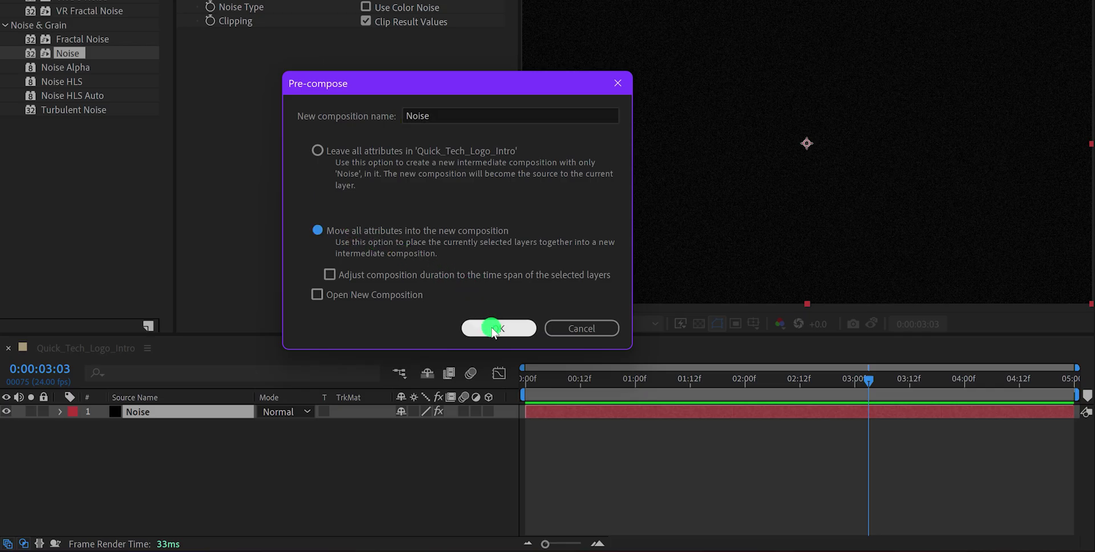
click(493, 328)
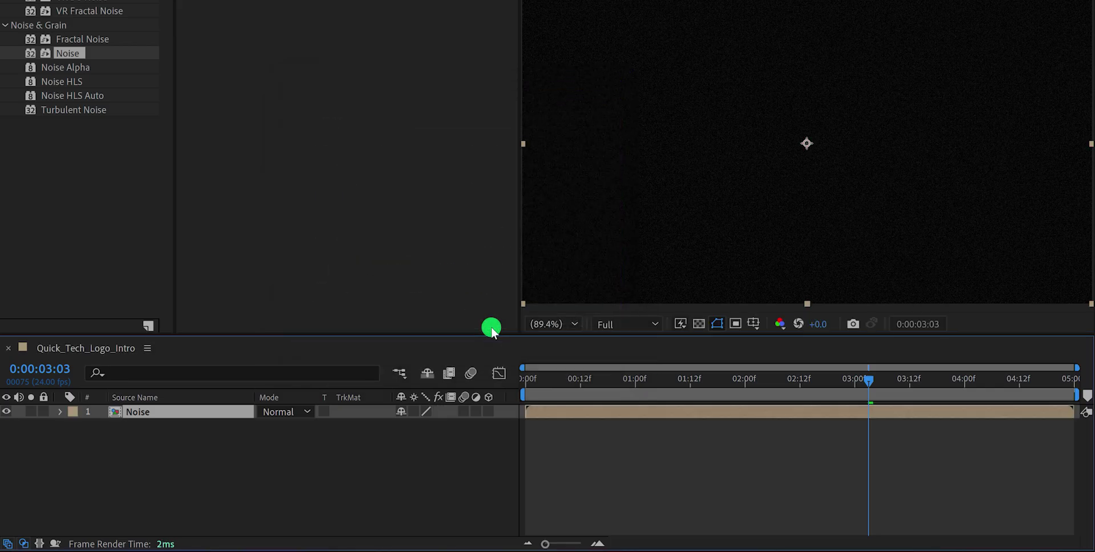
Step: Freeze the Noise precomp at frame 0:00:03:03 and preview it over the timeline
right_click(216, 412)
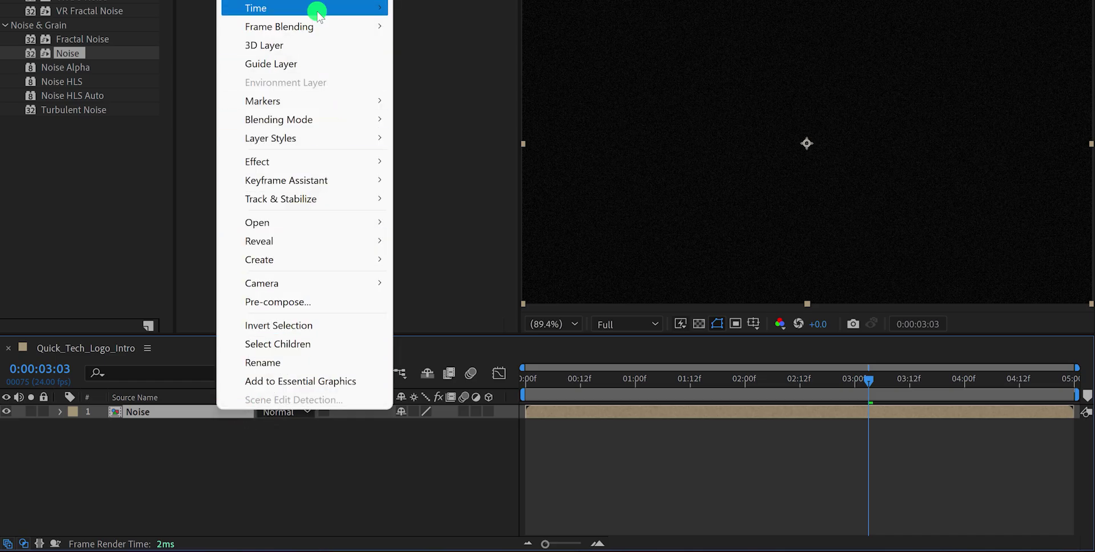
mouse_move(322, 11)
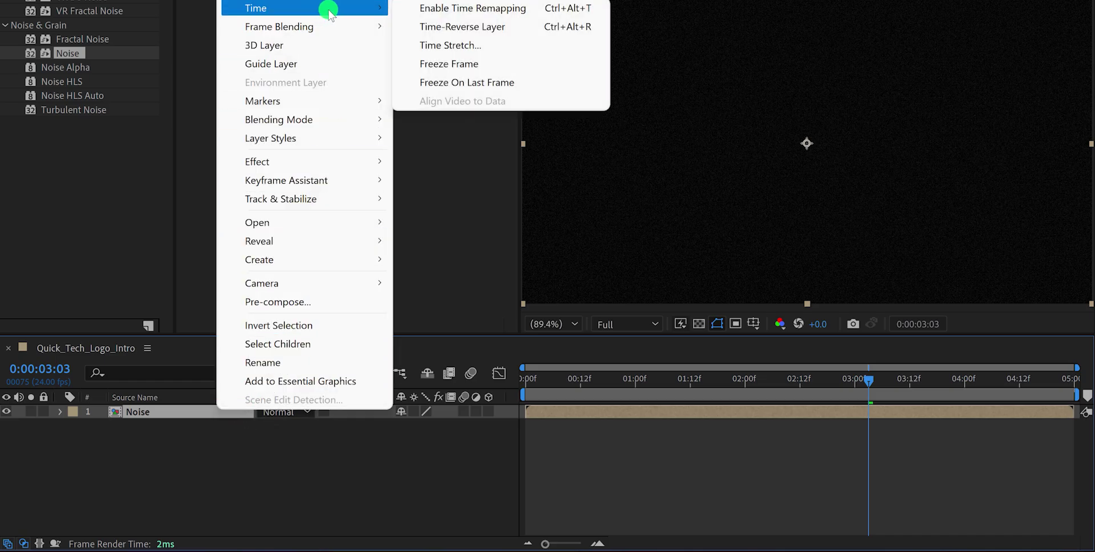
click(508, 66)
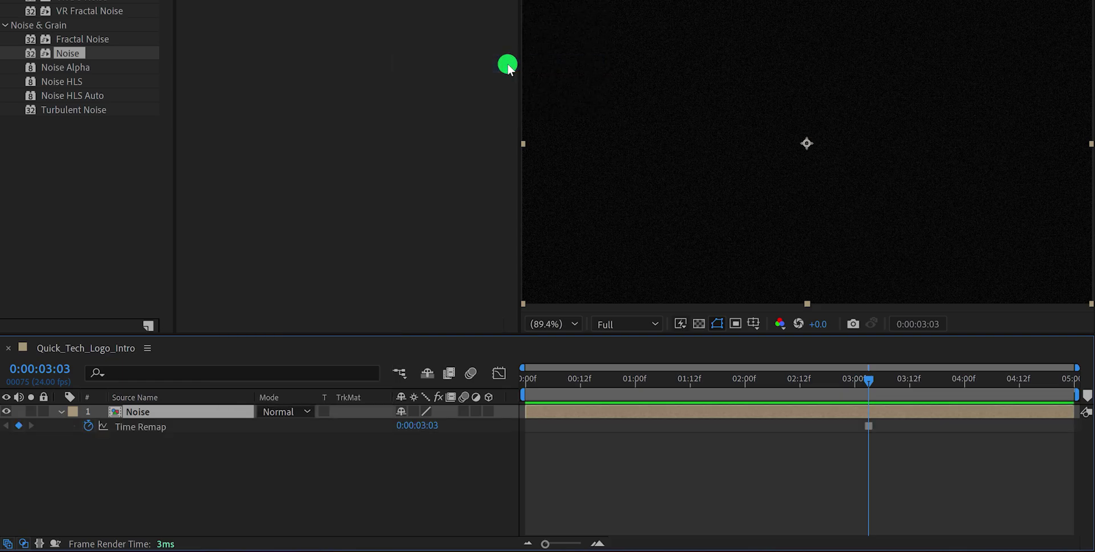
click(570, 467)
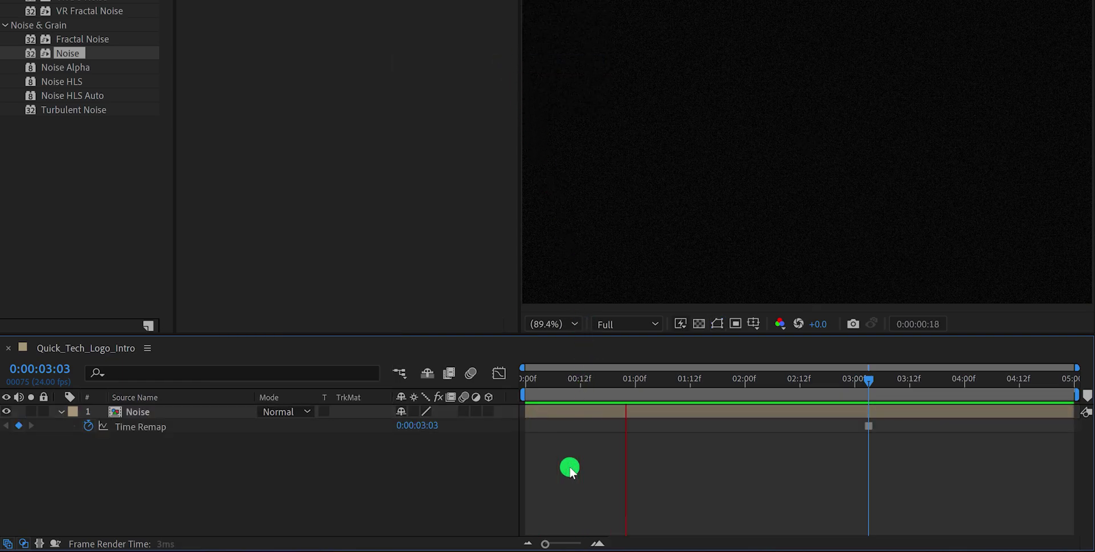
drag(689, 381, 651, 389)
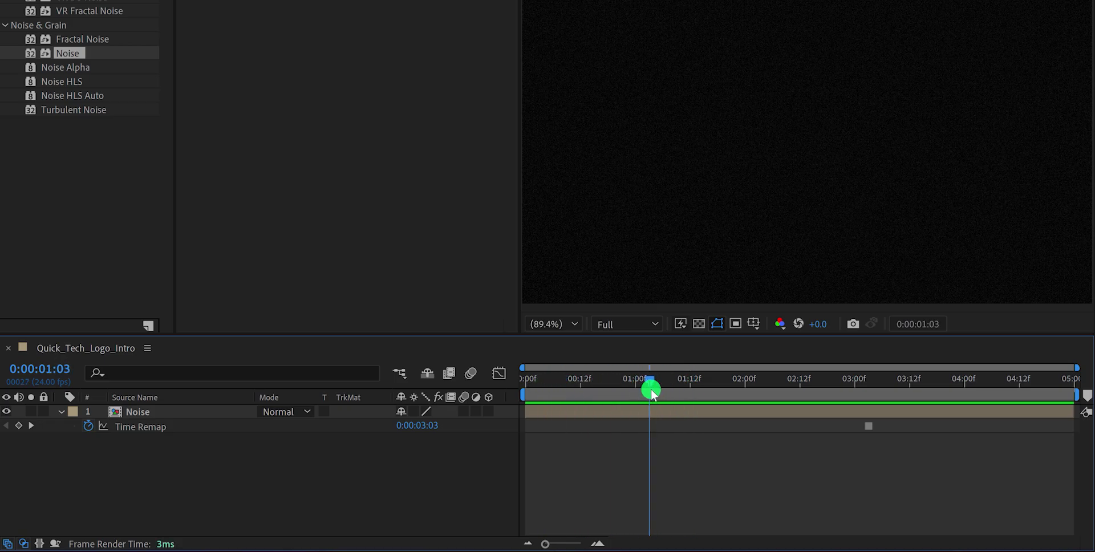
click(62, 411)
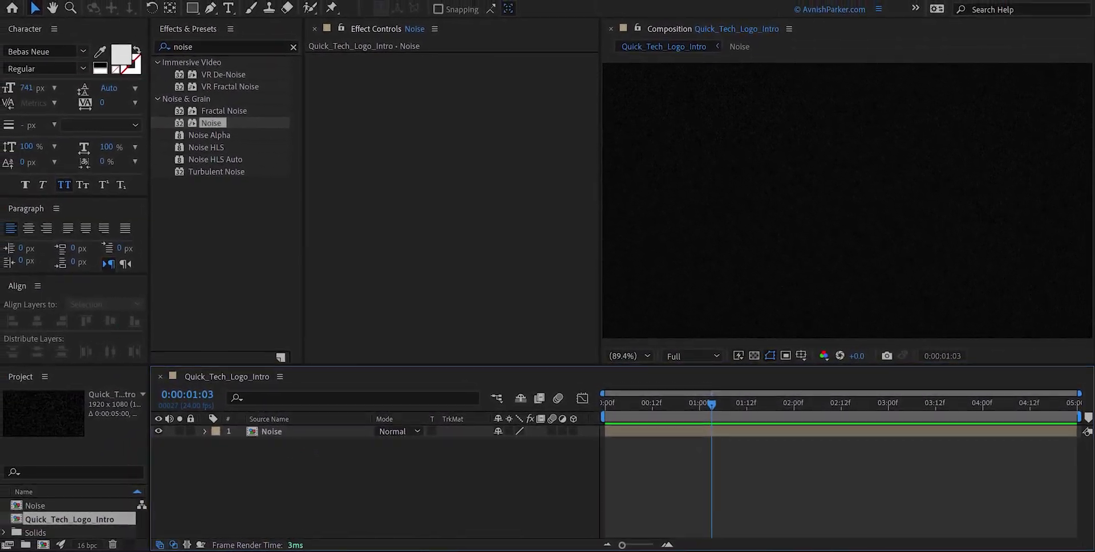
Step: Import M_Logo.png as a layer above Noise and scale it to 51%
drag(3, 254, 264, 430)
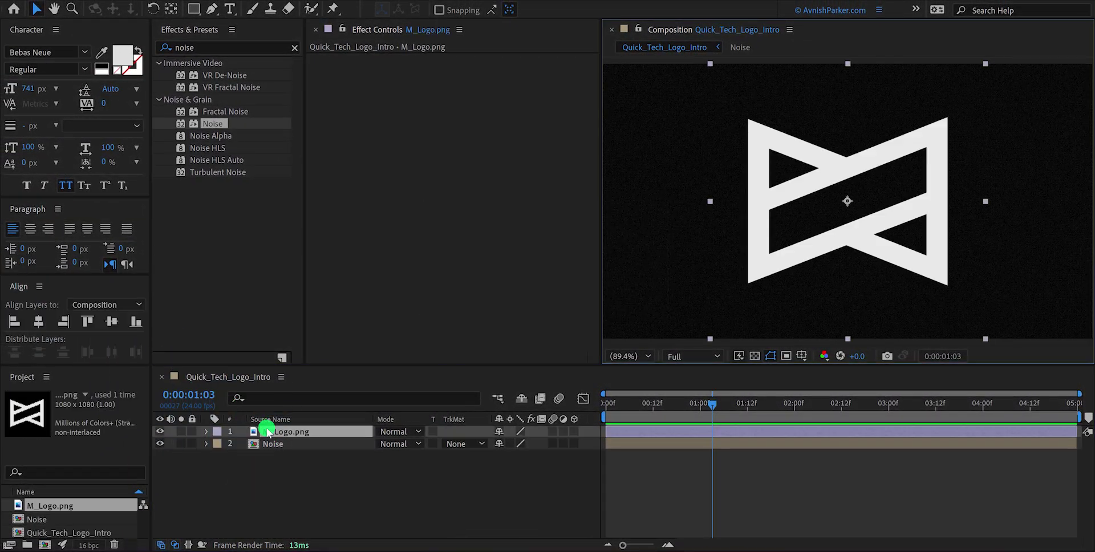
key(s)
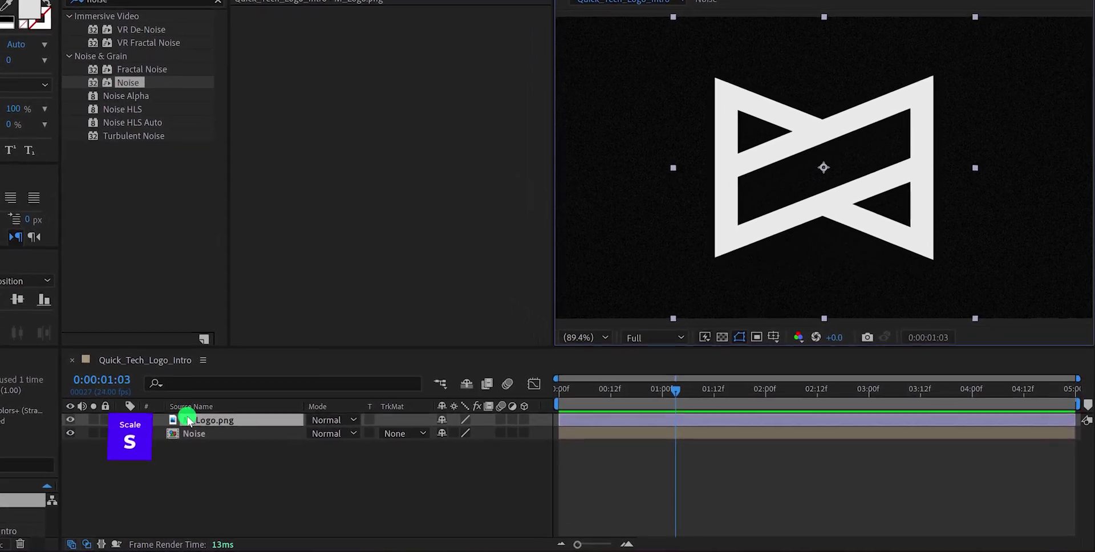
drag(484, 437, 412, 430)
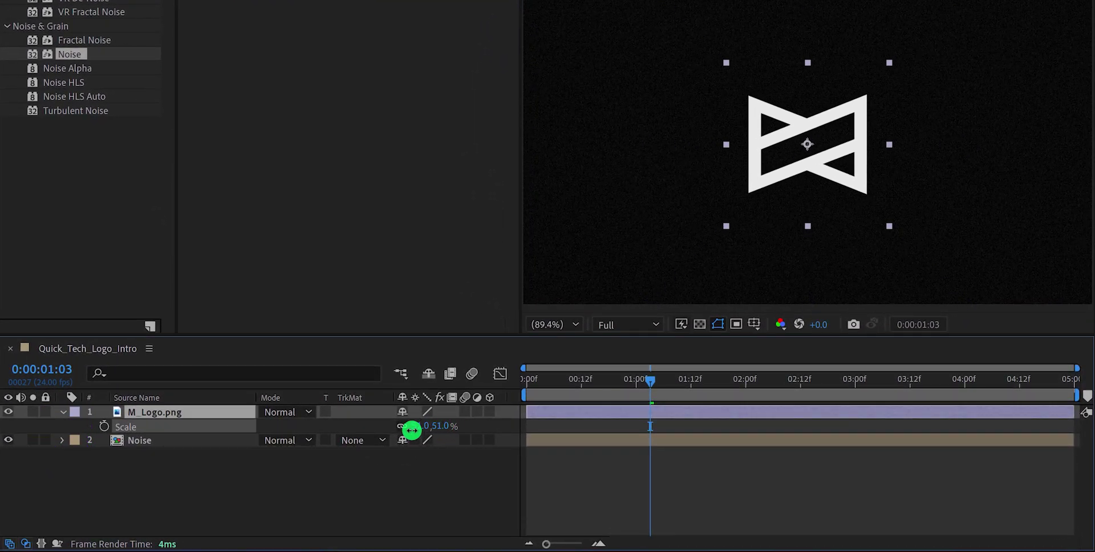
Step: Pre-compose the M_Logo.png layer as Logo_Comp, moving all attributes into the new composition
right_click(159, 419)
click(272, 308)
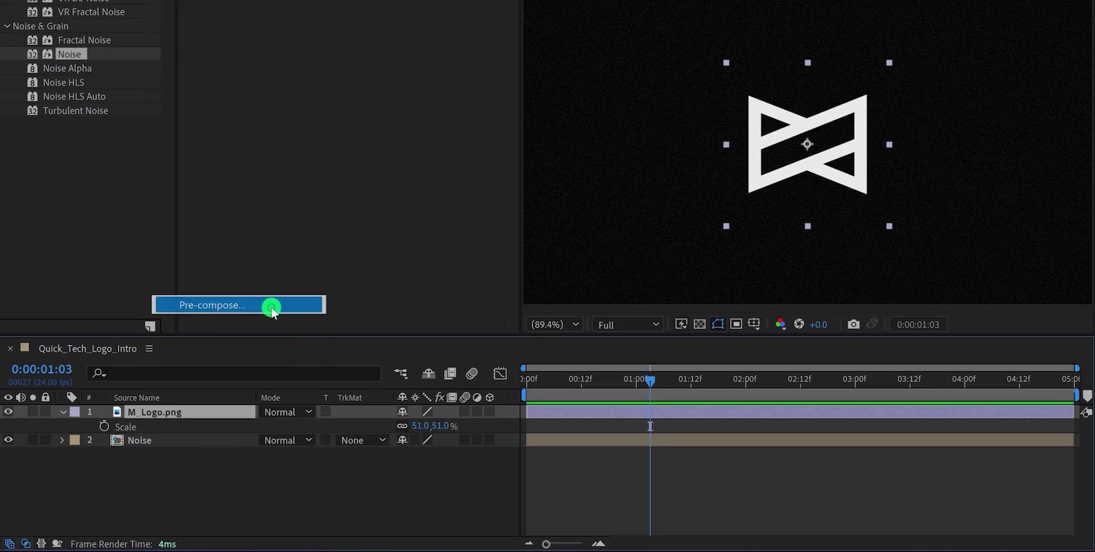
text(Logo_Comp)
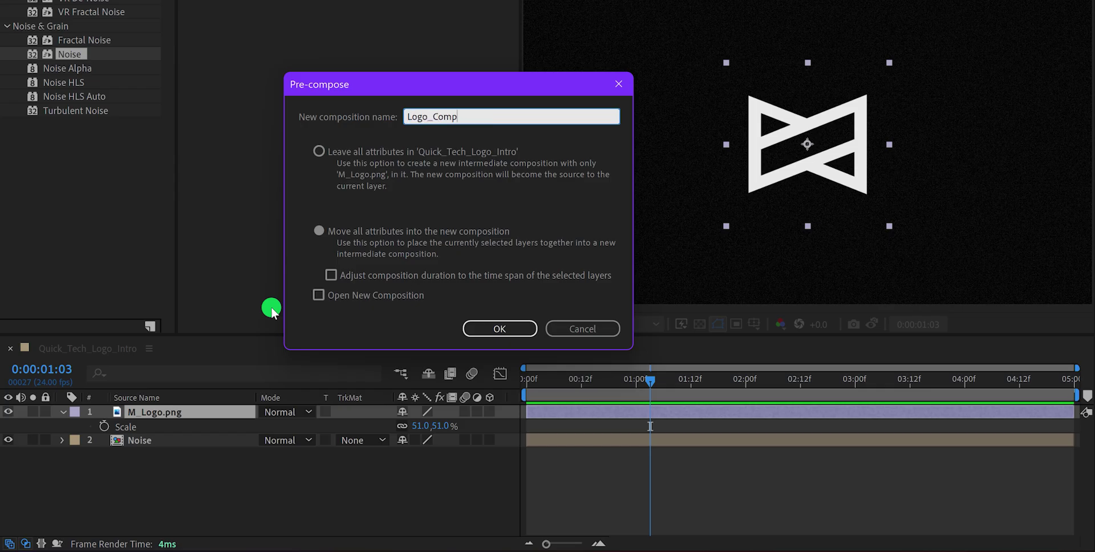
click(372, 239)
click(491, 328)
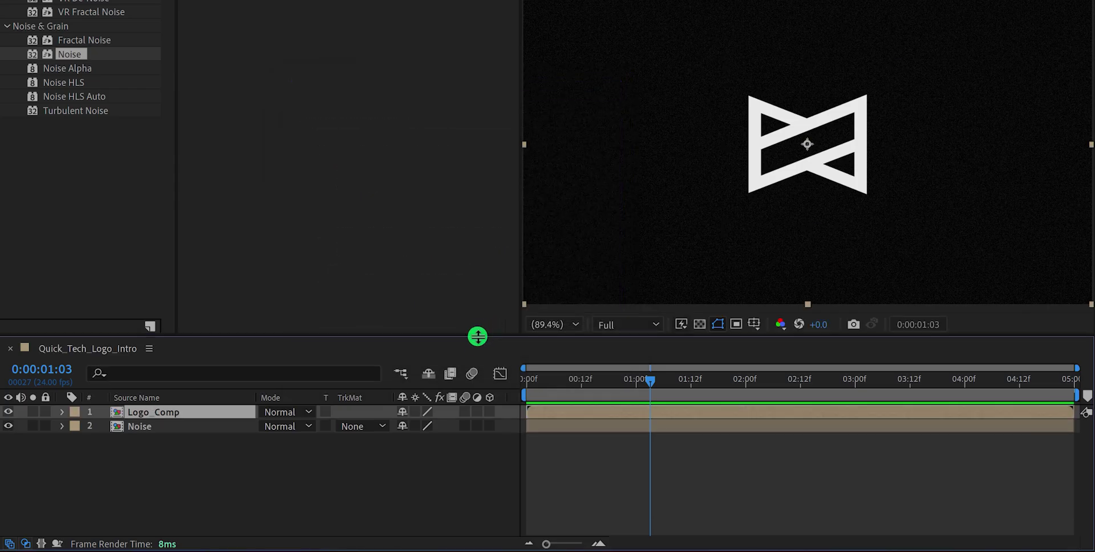
click(228, 466)
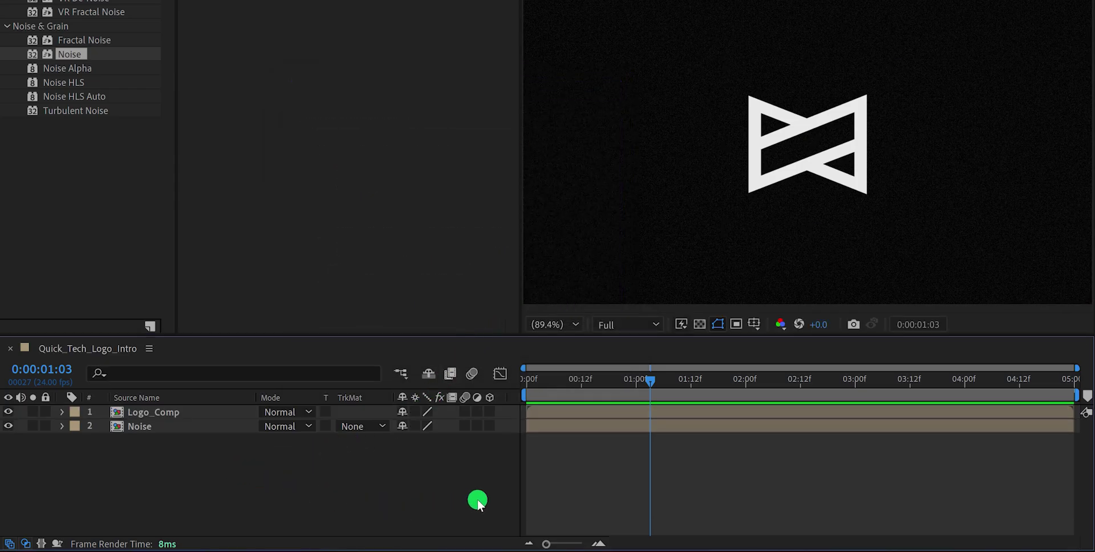
Step: Move to 0:00:00:12 and scale the Logo_Comp layer to 75%
click(579, 382)
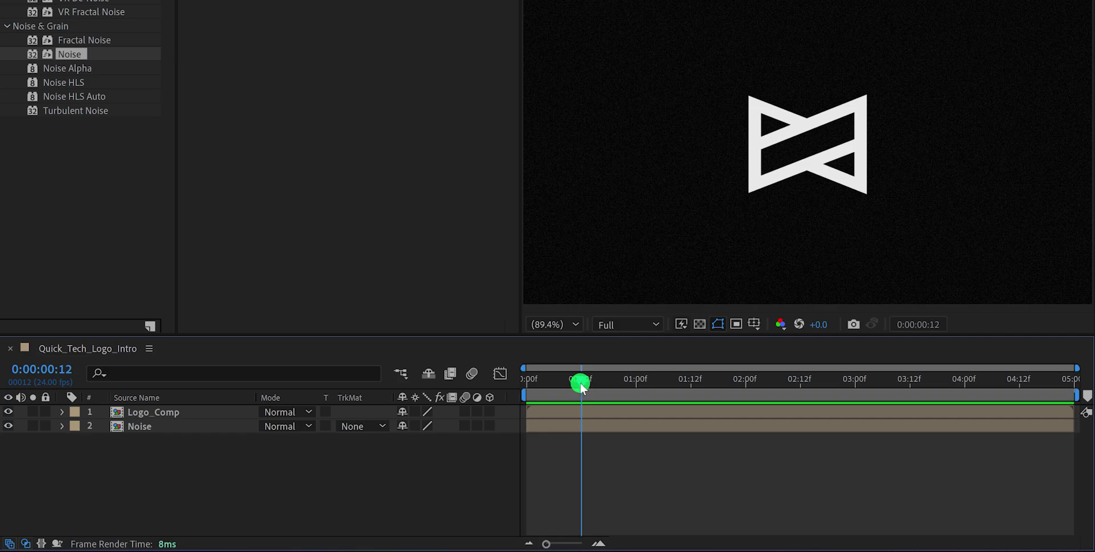
click(171, 412)
key(s)
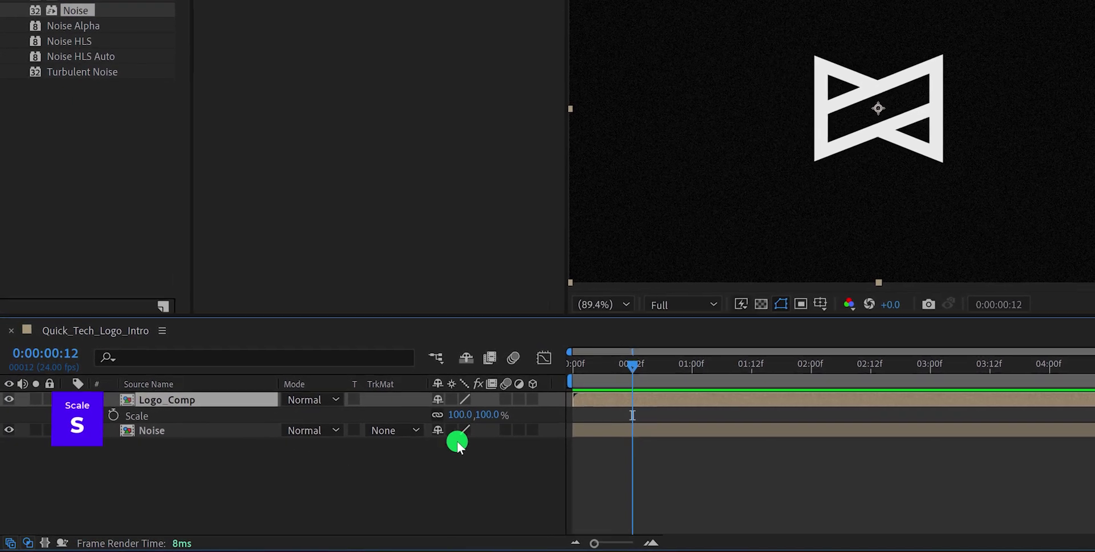
drag(491, 417, 479, 421)
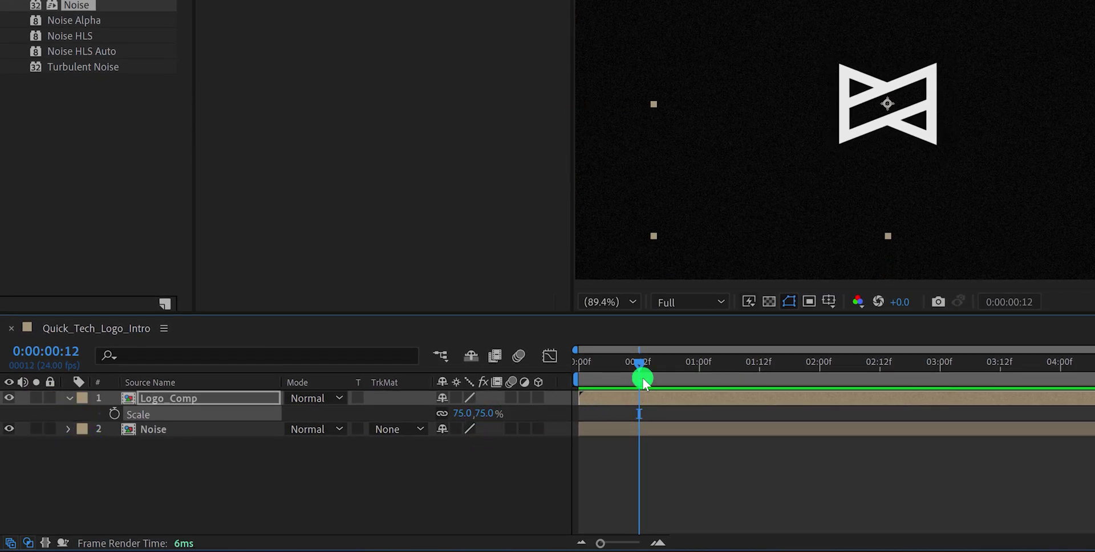
Step: Keyframe Logo_Comp's Opacity at 100% on 0:00:00:06 and 0% on 0:00:00:04
drag(639, 362, 608, 366)
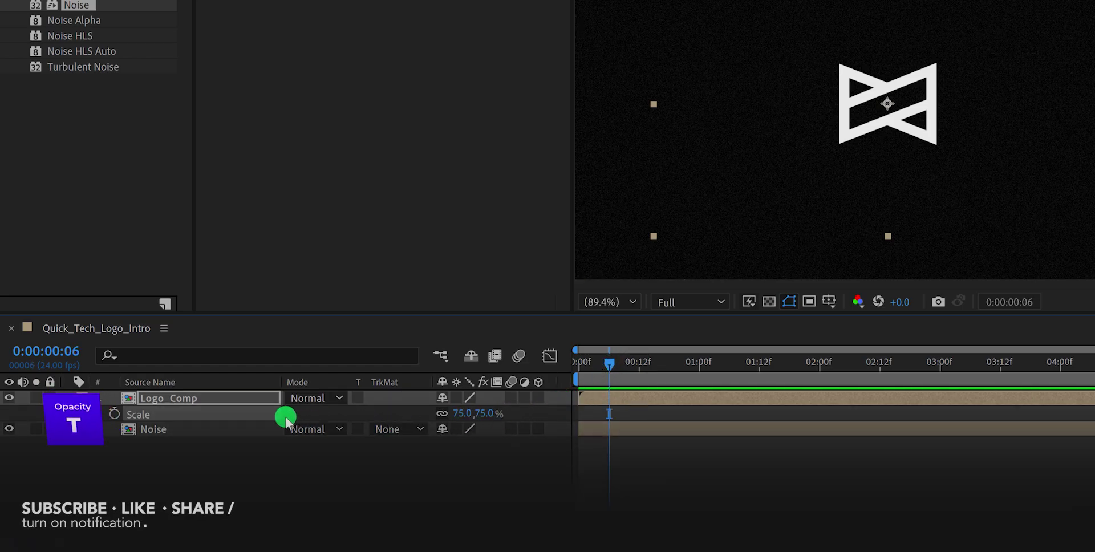
key(t)
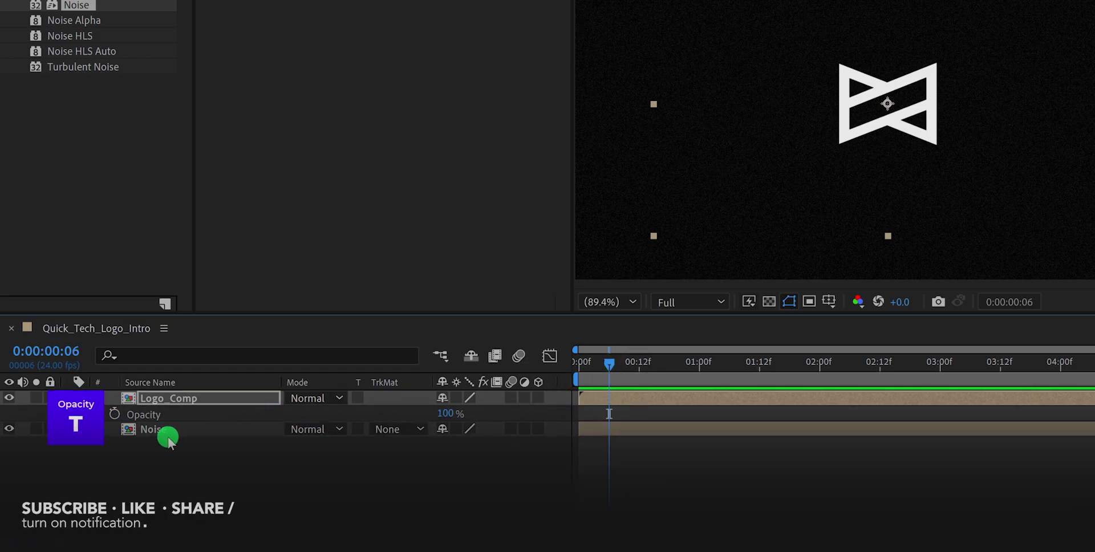
click(114, 414)
drag(609, 361, 601, 364)
drag(456, 412, 399, 415)
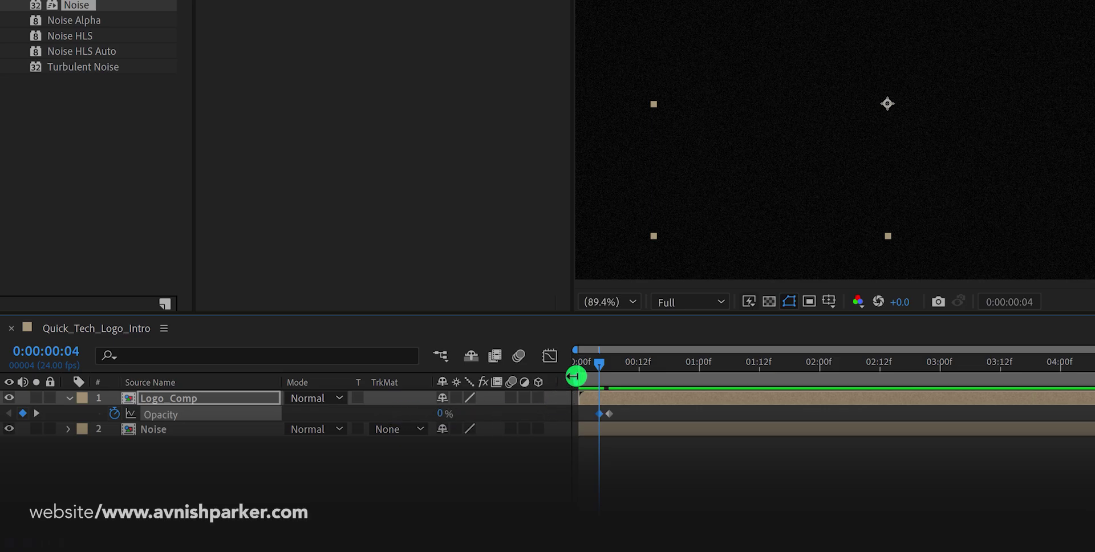
Step: Add Opacity keyframes of 100% at 0:00:00:02, 0% at 0:00:00:01 and 100% at 0:00:00:00, and preview the logo flicker
drag(604, 362, 591, 368)
drag(458, 409, 513, 413)
drag(589, 362, 586, 363)
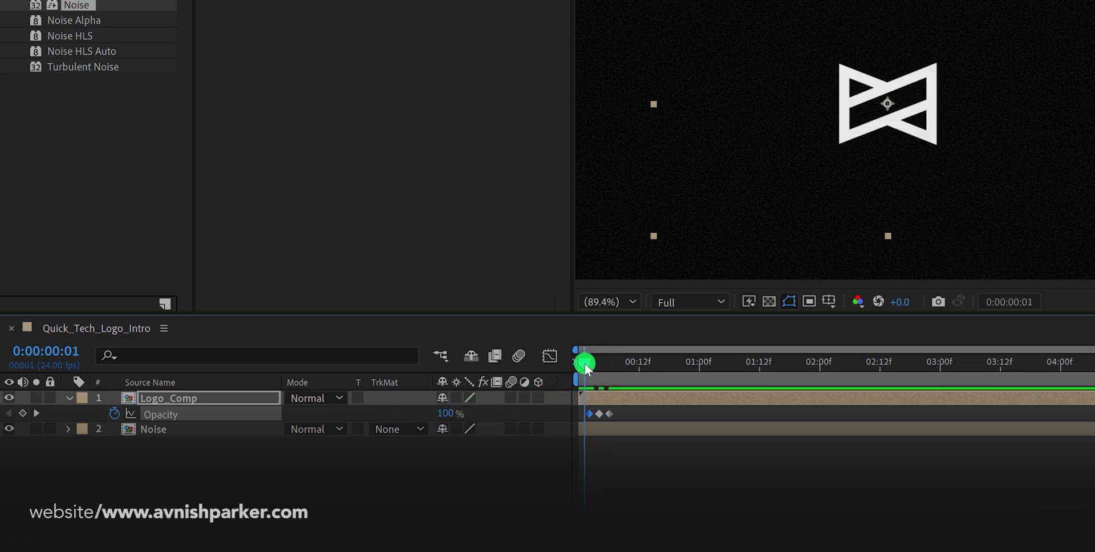
drag(441, 415, 393, 415)
drag(580, 364, 575, 363)
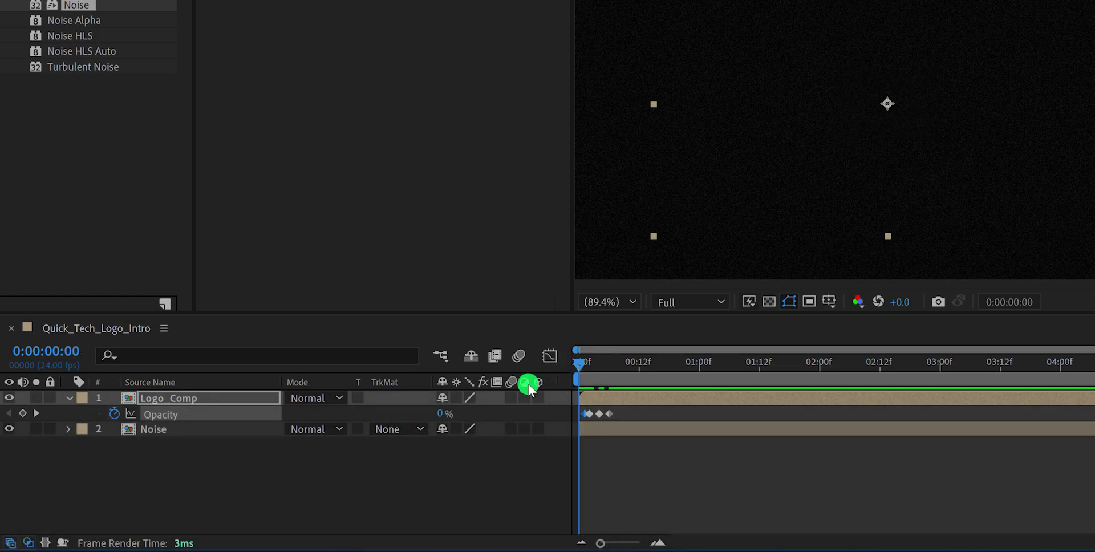
drag(442, 411, 509, 414)
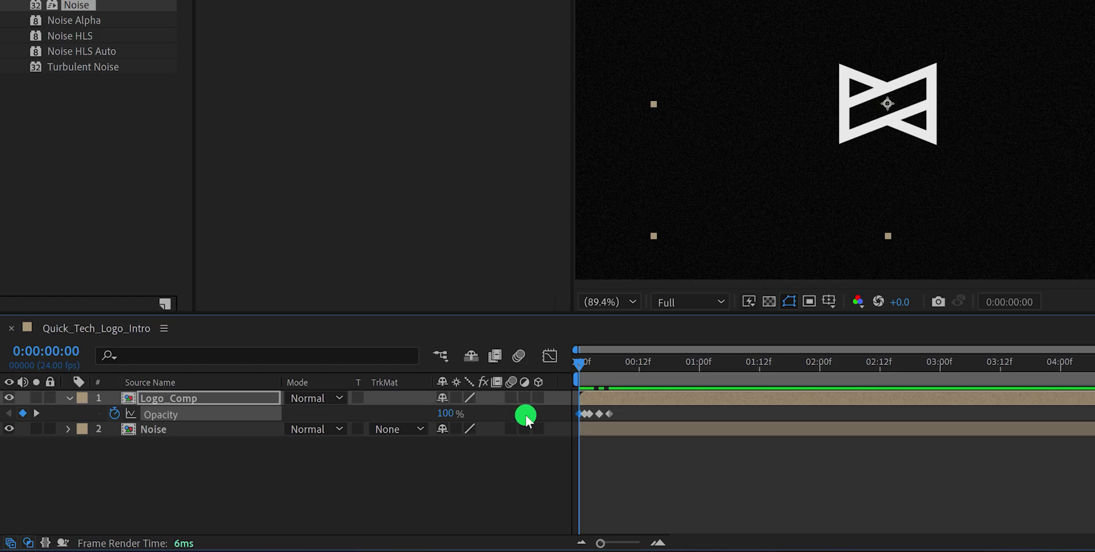
key(space)
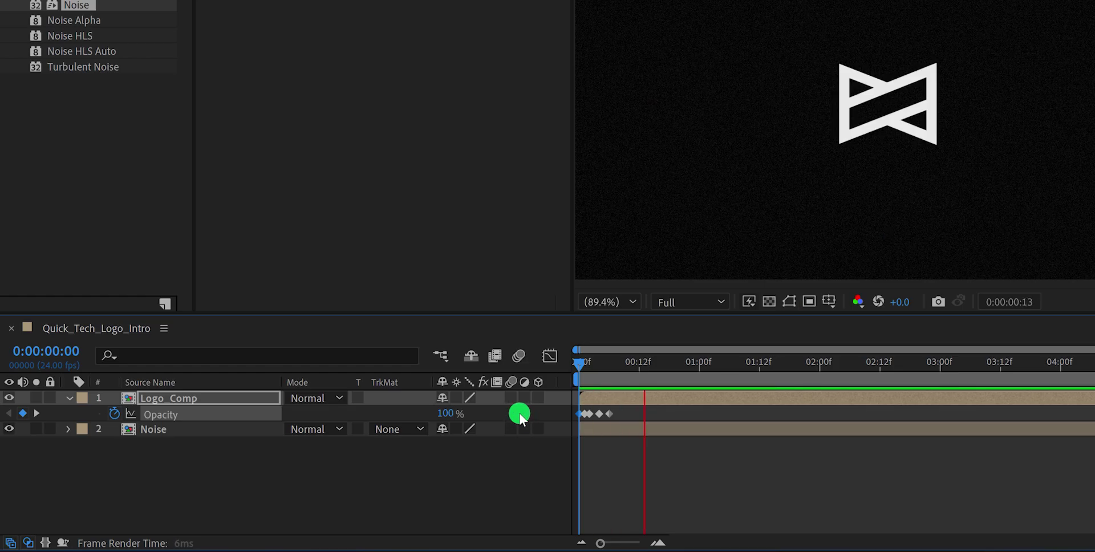
key(space)
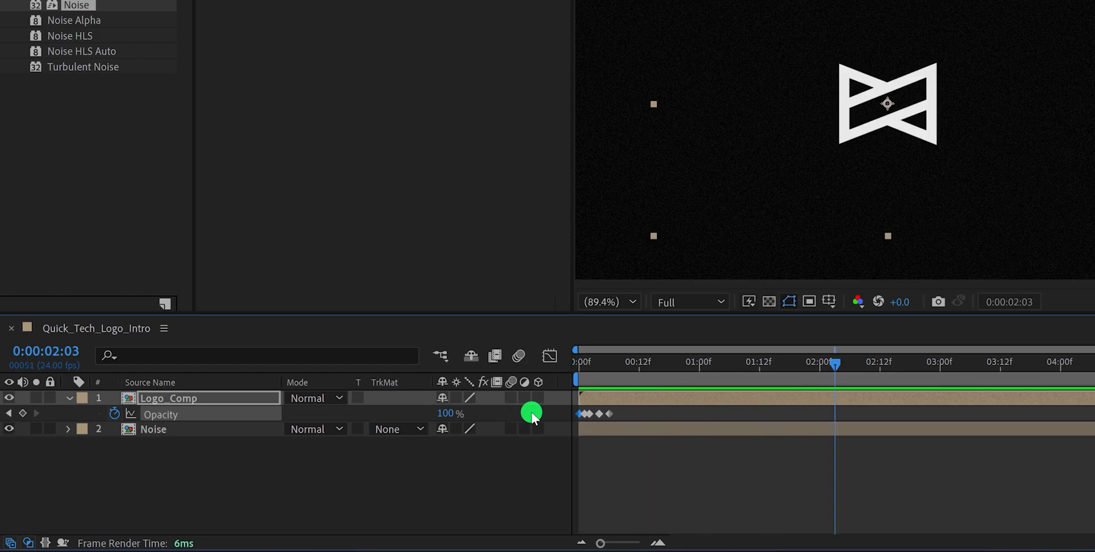
Step: Convert all of Logo_Comp's Opacity keyframes to hold keyframes and preview the abrupt flicker
drag(636, 415, 571, 428)
right_click(597, 413)
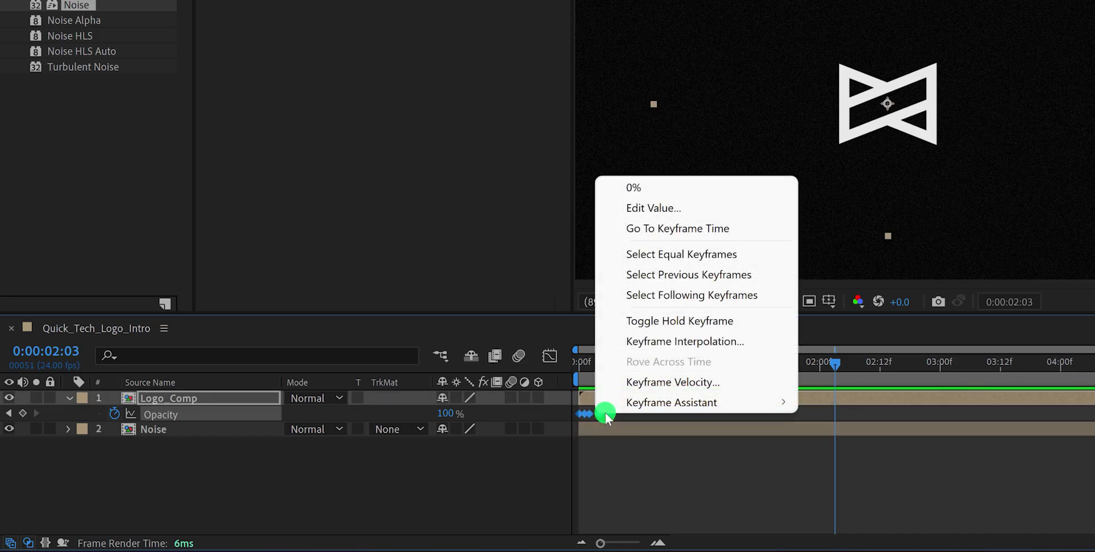
click(743, 322)
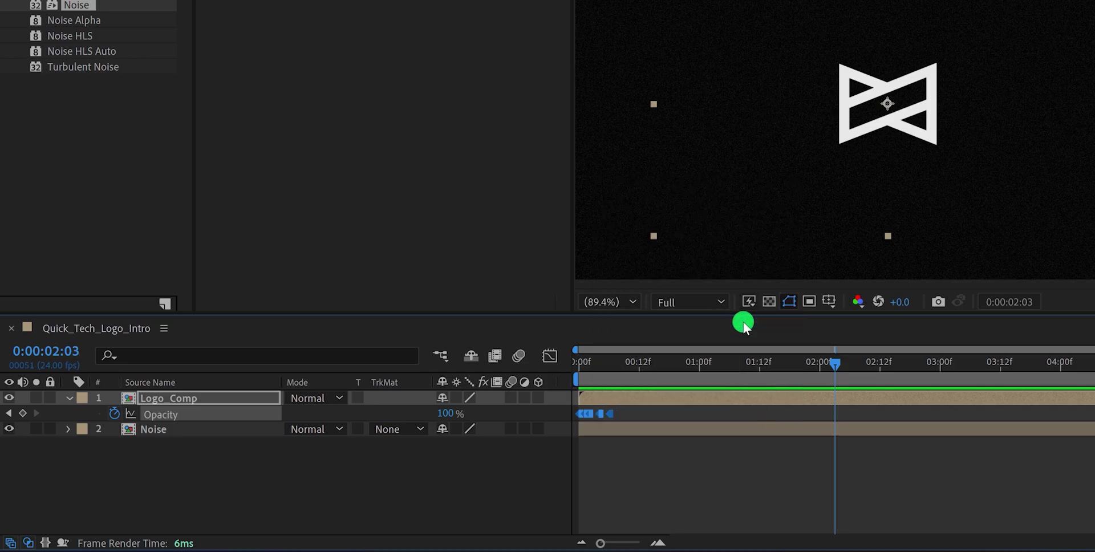
click(649, 413)
key(space)
key(space)
key(space)
key(space)
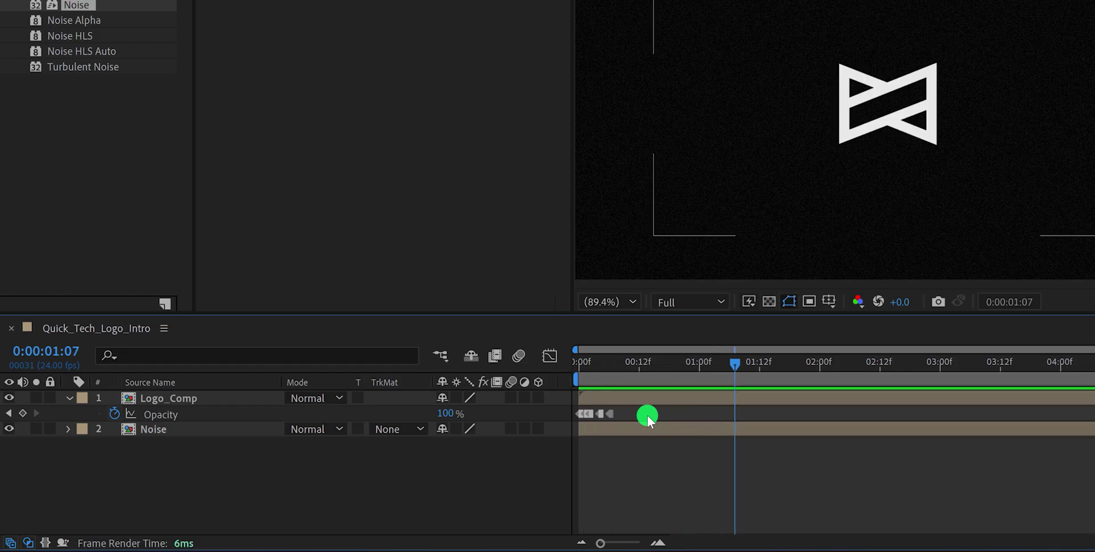
Step: Stretch all Opacity keyframes proportionally so the last one lands at 0:00:00:12, and preview the slower flicker
mouse_move(628, 410)
mouse_down()
mouse_move(574, 424)
mouse_move(635, 415)
mouse_up()
drag(640, 418, 639, 416)
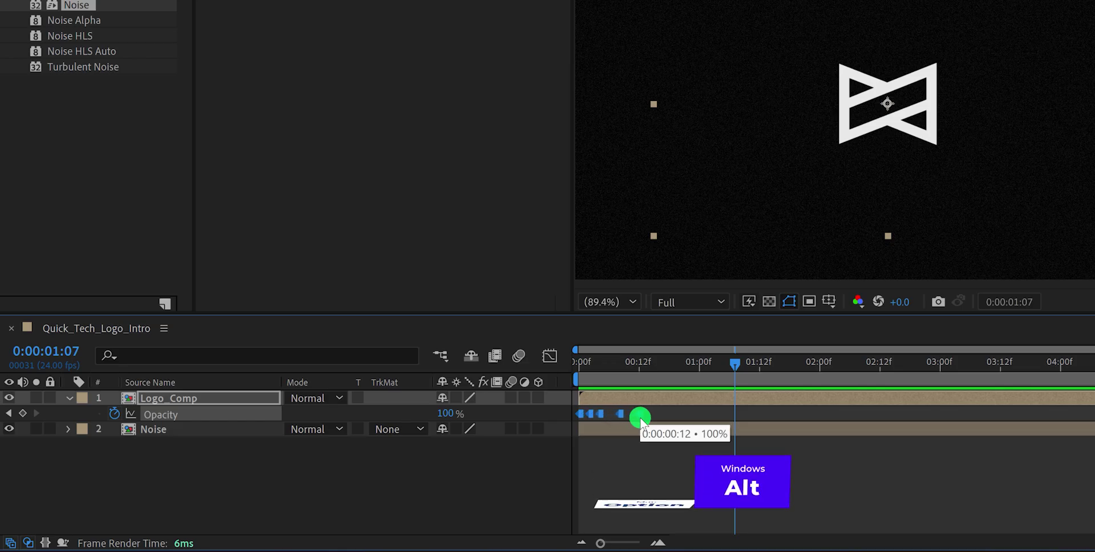
key(space)
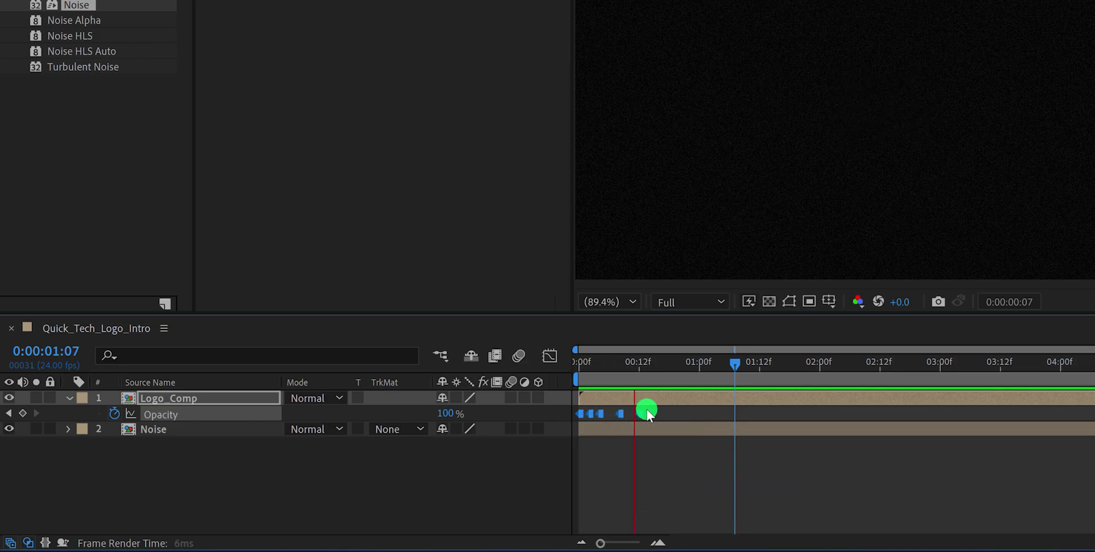
key(space)
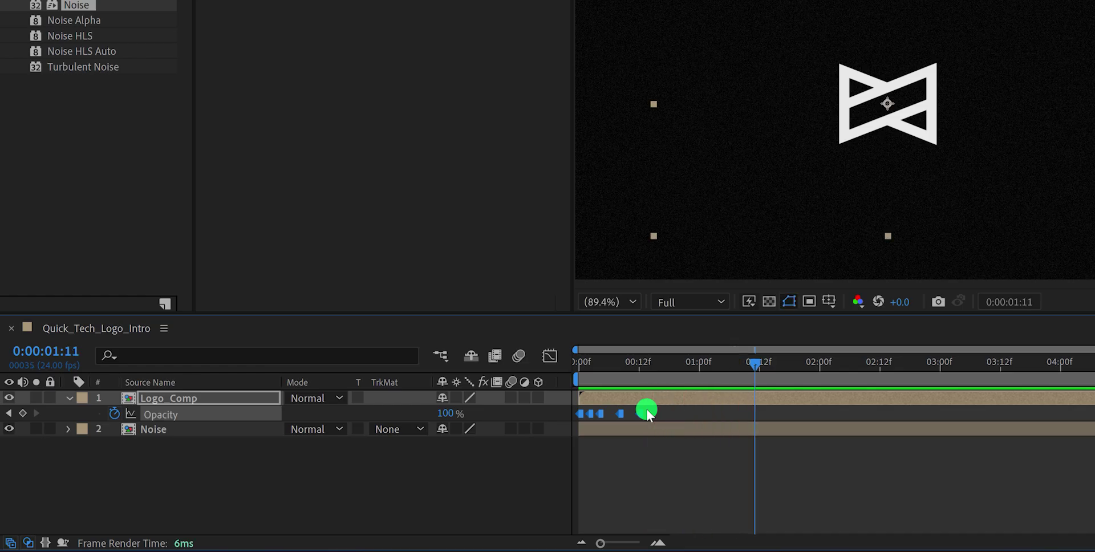
Step: Nudge the last 0% Opacity keyframe toward 0:00:00:12, move the preceding 100% keyframe to 0:00:00:06, and preview the flicker timing
click(647, 409)
drag(653, 358, 637, 397)
click(641, 395)
click(625, 413)
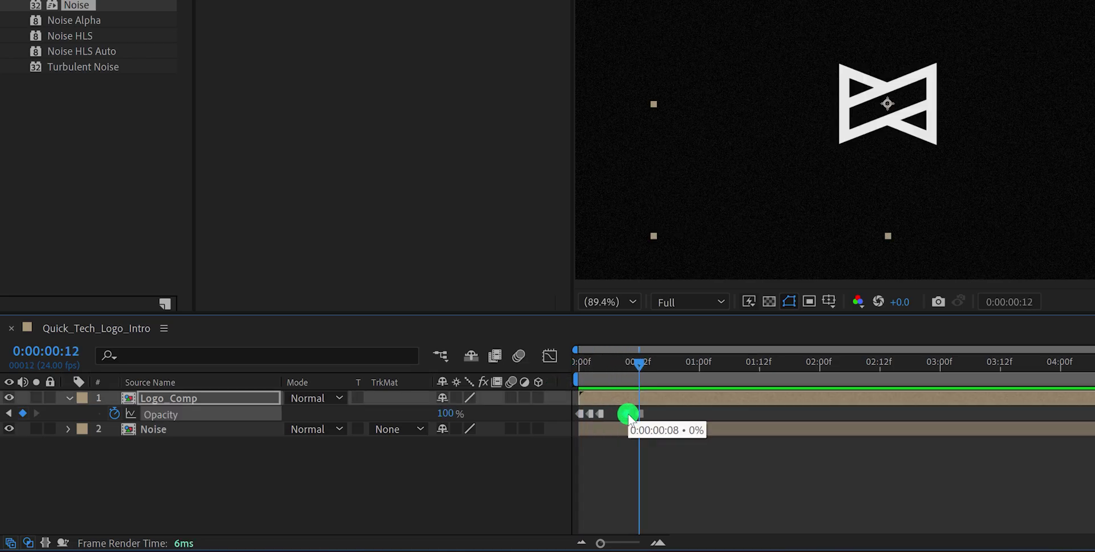
drag(611, 416, 611, 417)
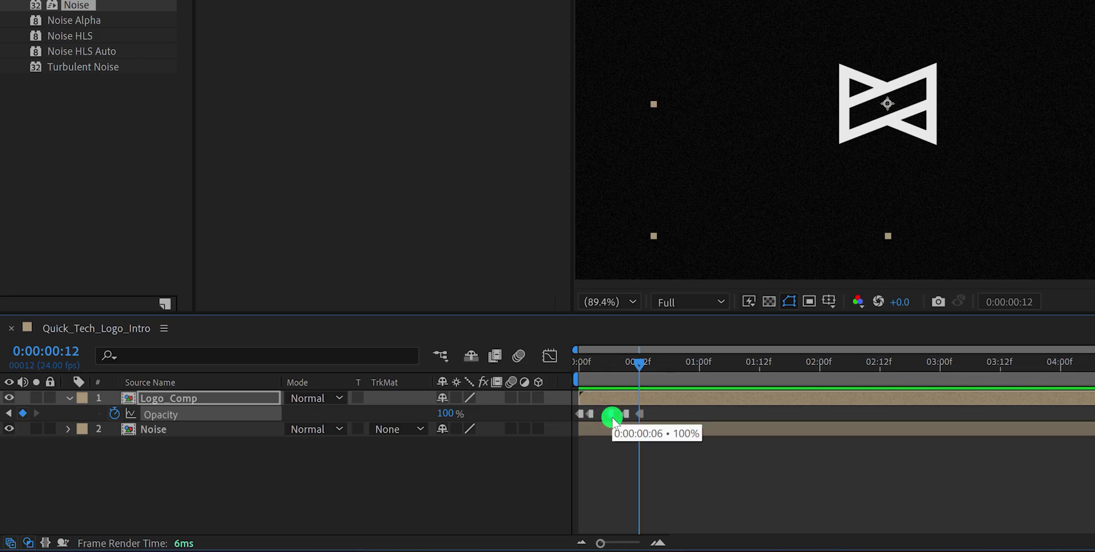
key(space)
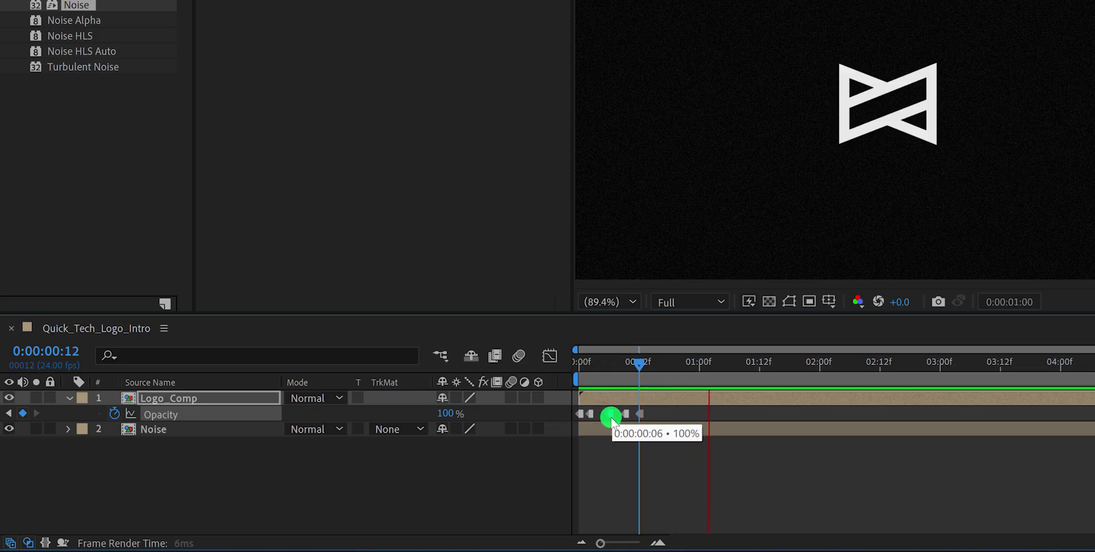
key(space)
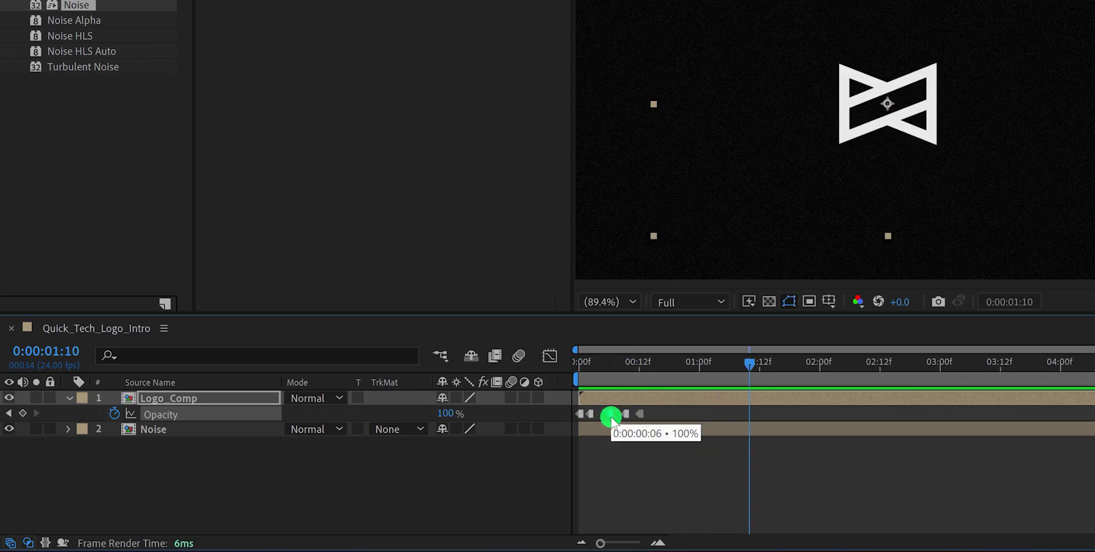
Step: Add extra Opacity keyframes before 0:00:00:06, raising the value at 0:00:00:04 and lowering it at 0:00:00:05, and preview the flicker
click(603, 361)
click(600, 362)
drag(441, 414, 547, 414)
drag(603, 363, 607, 374)
drag(446, 414, 366, 418)
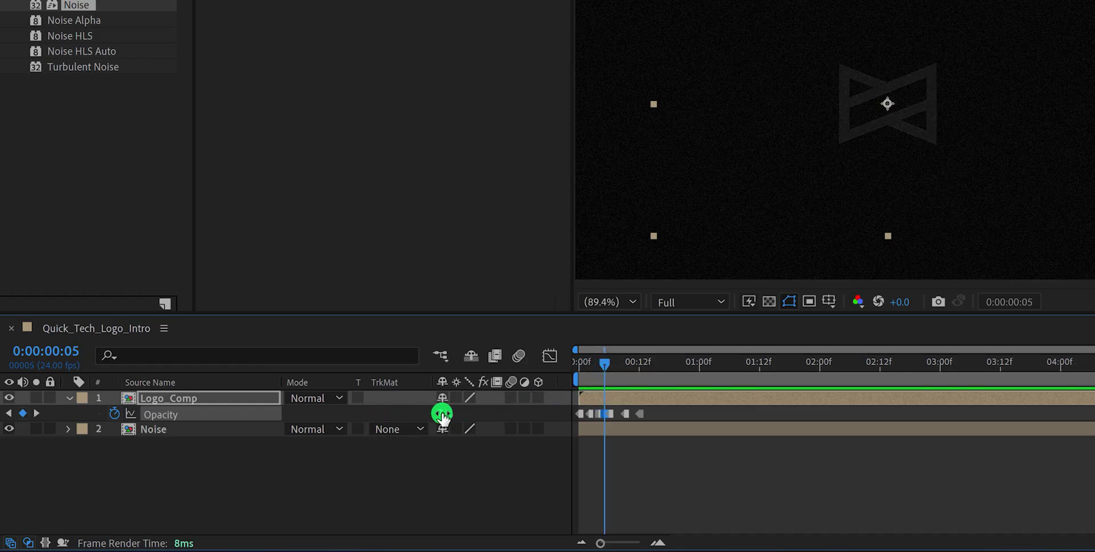
click(444, 414)
drag(442, 413, 410, 416)
key(ctrl+shift+h)
key(space)
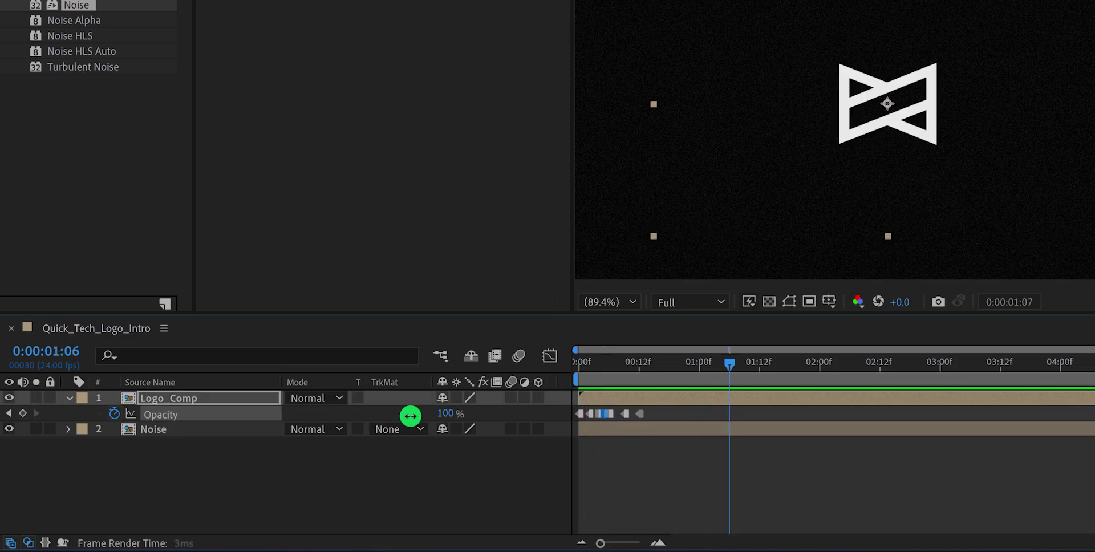
key(ctrl+shift+h)
Step: Inspect the logo against the grain at 0:00:00:20 and place the Logo_Comp layer beneath Noise
drag(650, 362, 678, 384)
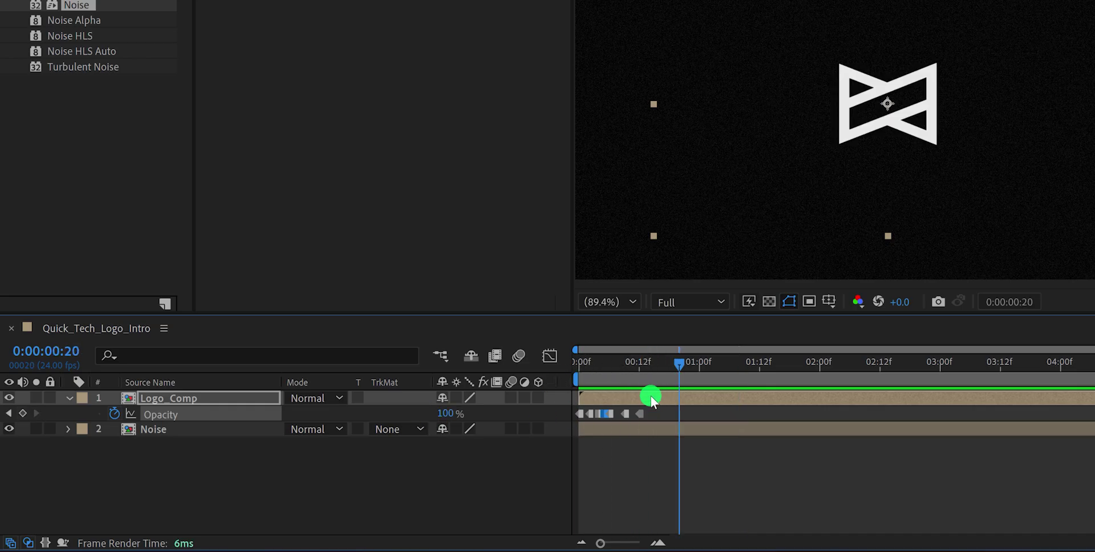
scroll(822, 163, up, 3)
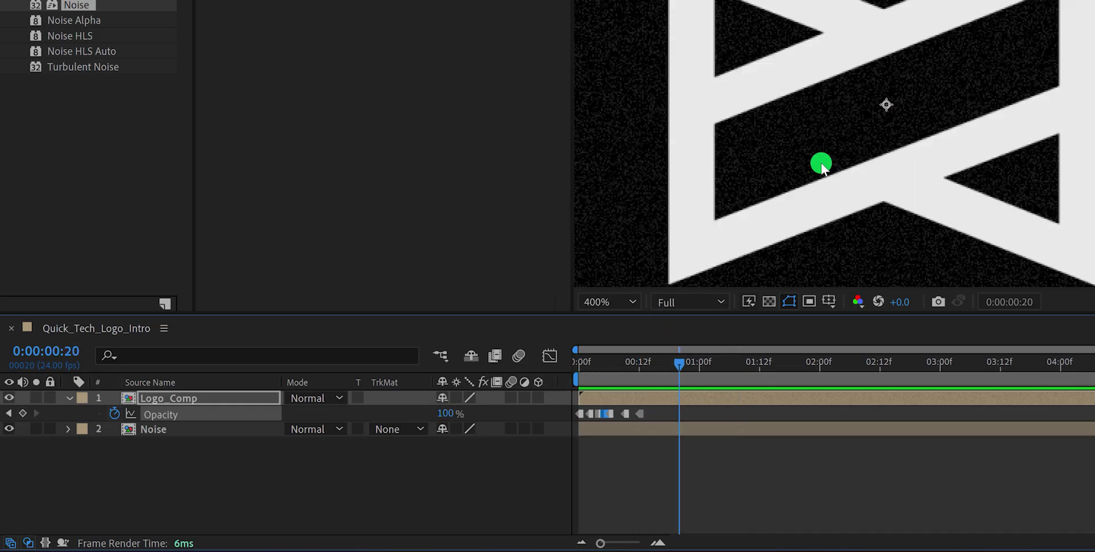
scroll(815, 166, down, 1)
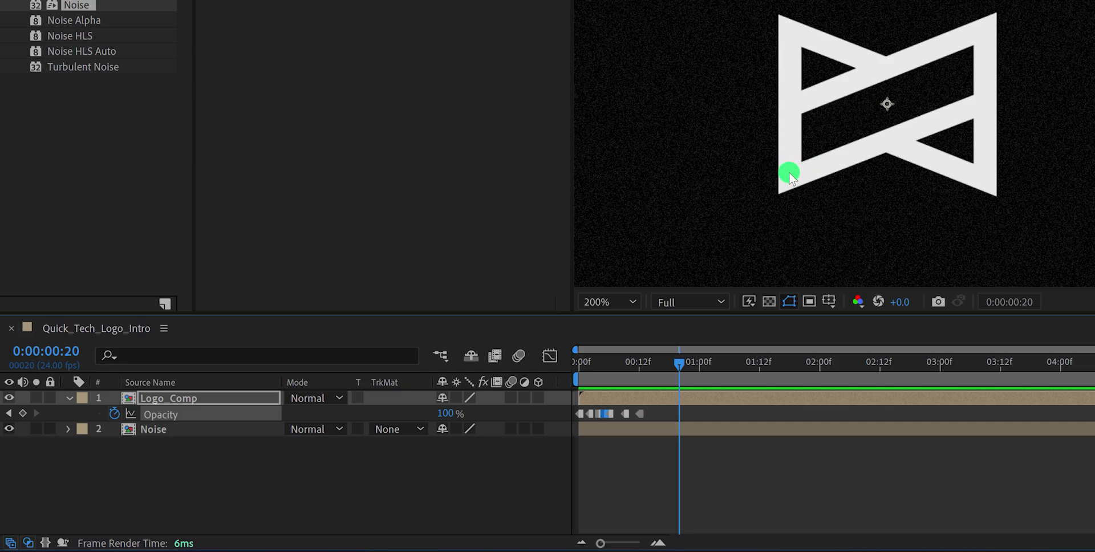
drag(228, 402, 211, 447)
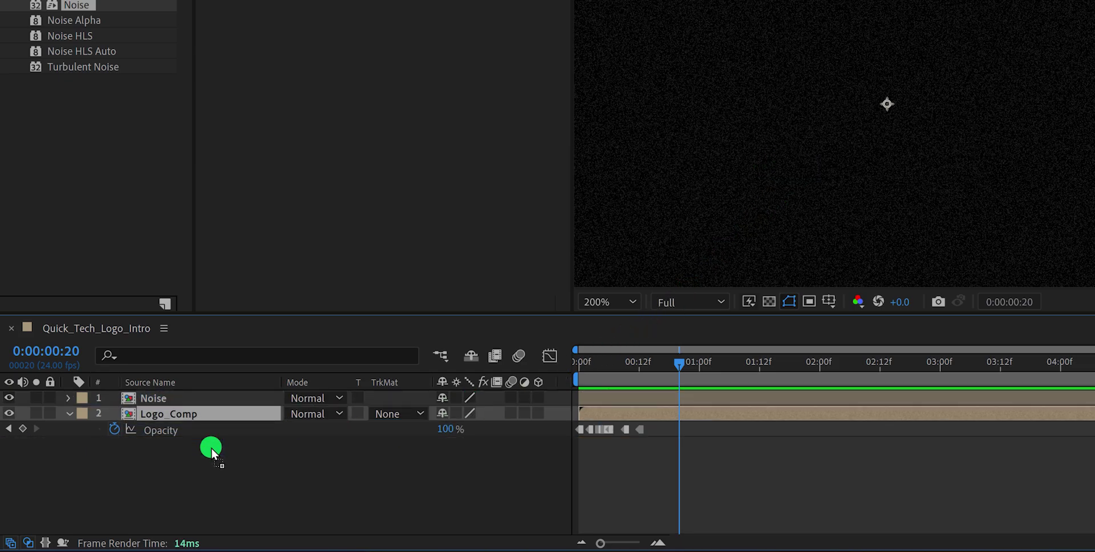
Step: With the Noise layer selected, toggle the timeline's switches and modes columns and examine which columns can be shown
click(236, 397)
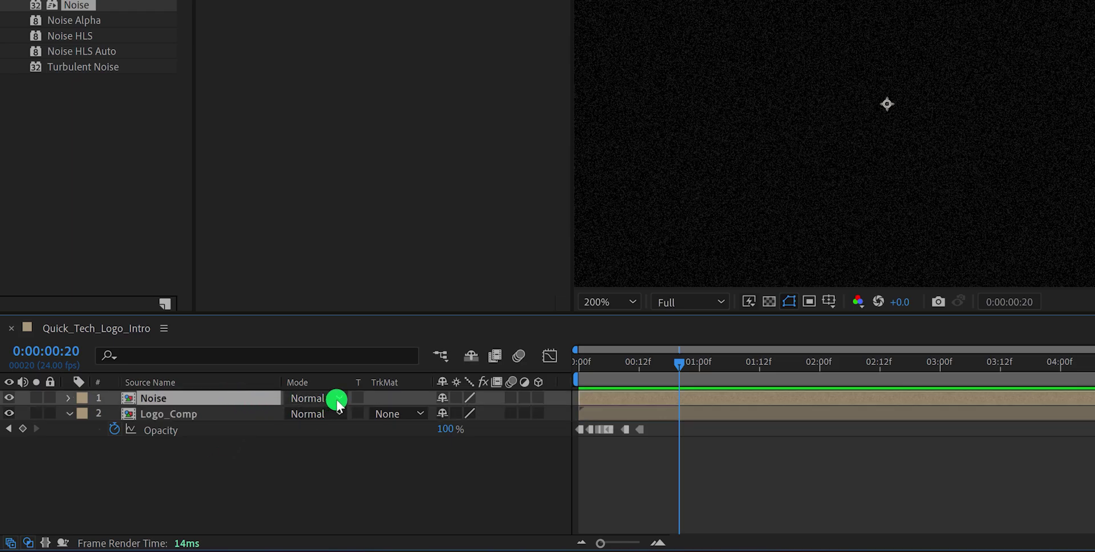
key(F4)
key(F4)
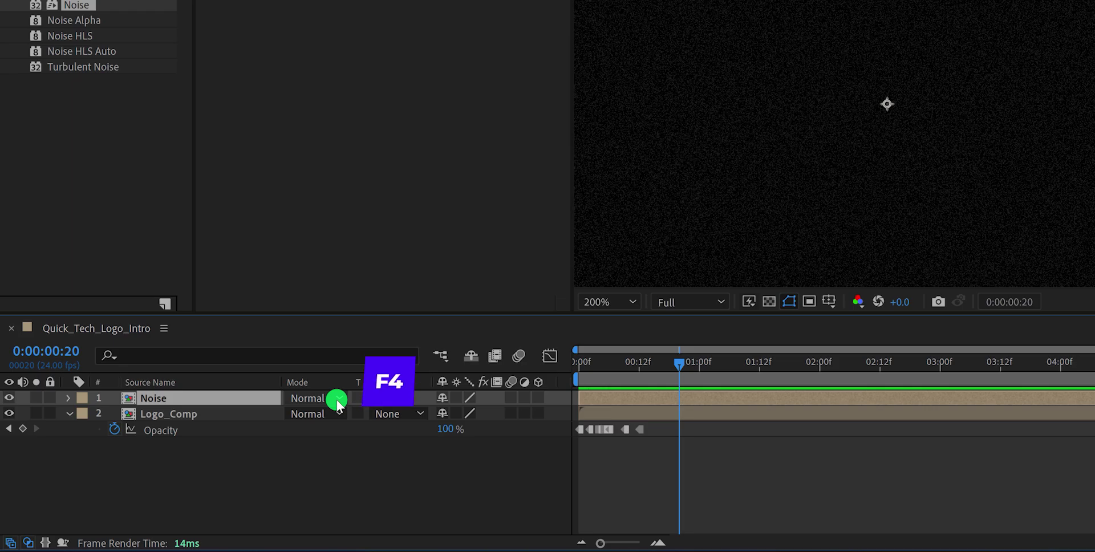
key(F4)
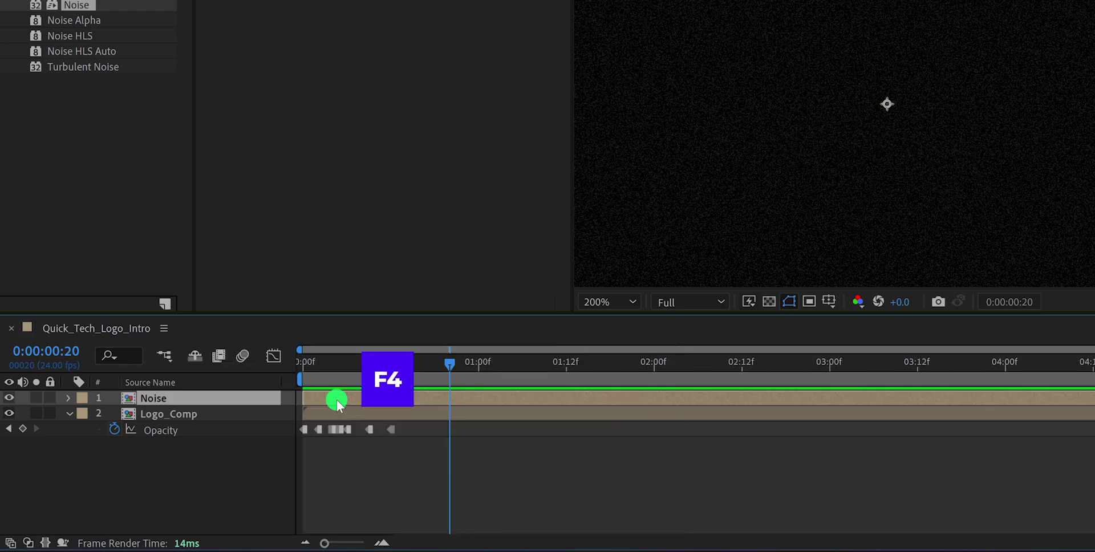
key(F4)
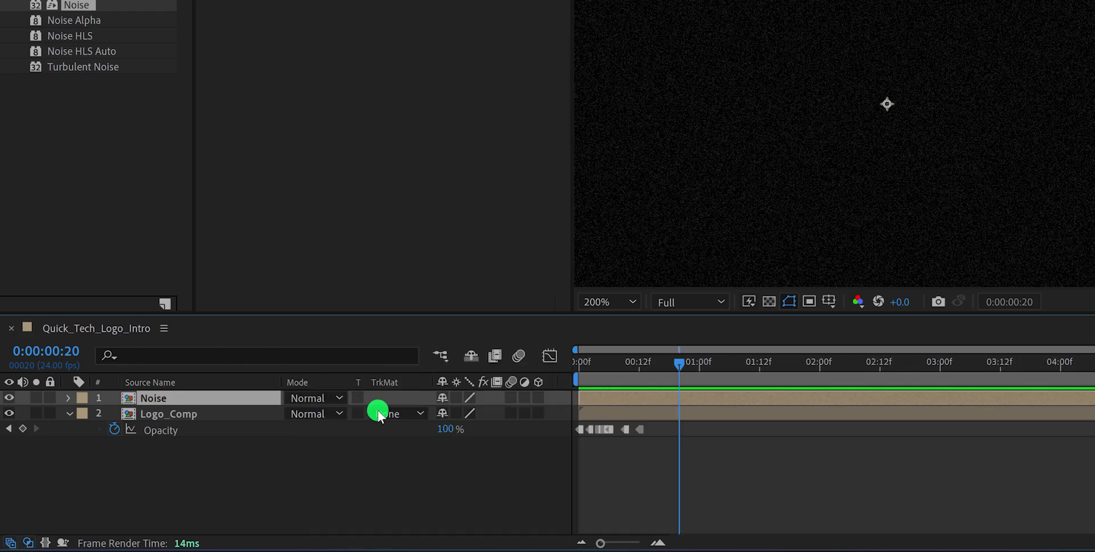
right_click(424, 380)
mouse_move(514, 436)
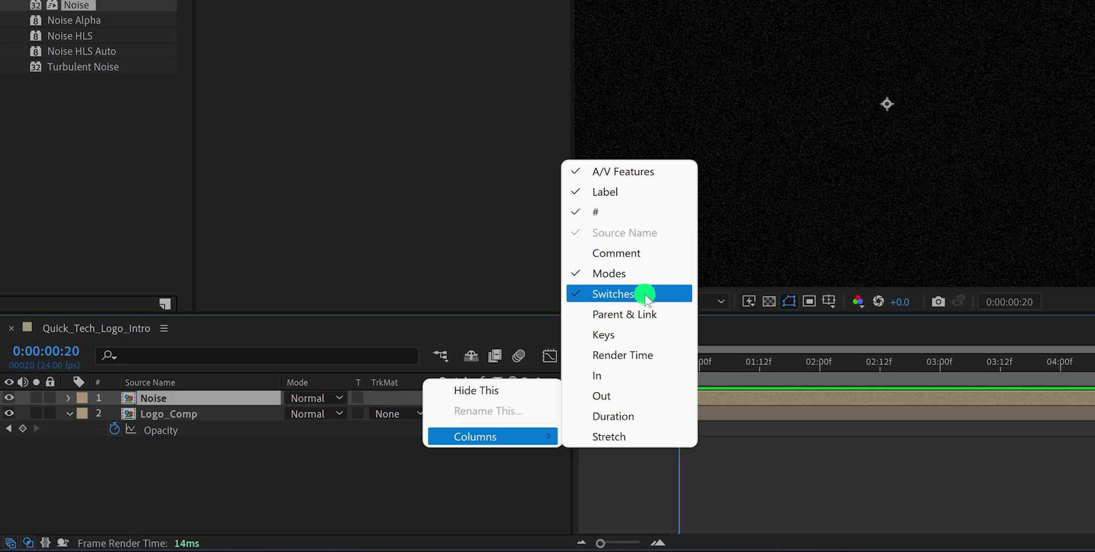
Step: Try the Screen blending mode on the Noise layer and switch it to Color Dodge
click(327, 397)
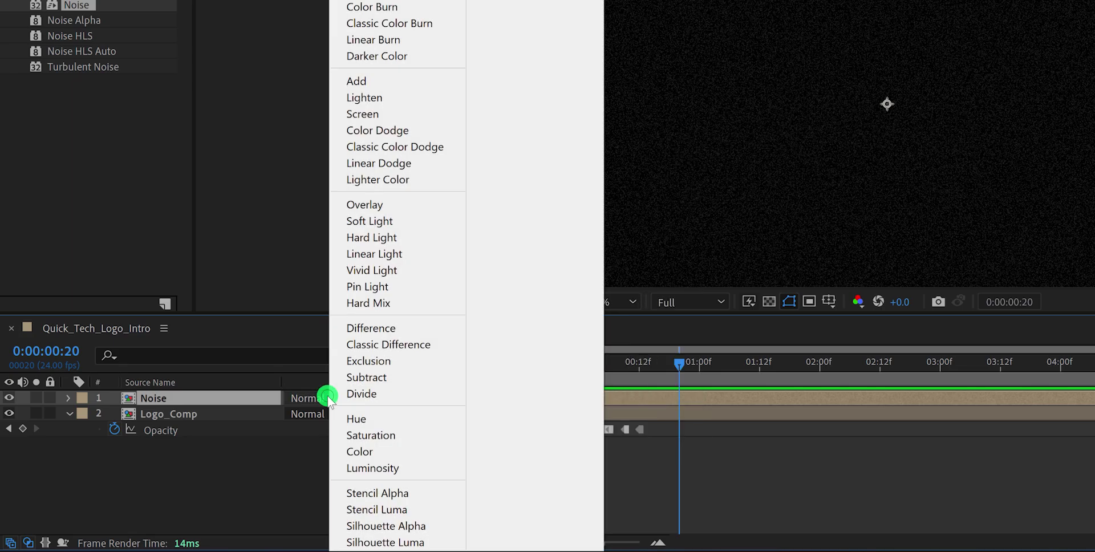
click(380, 118)
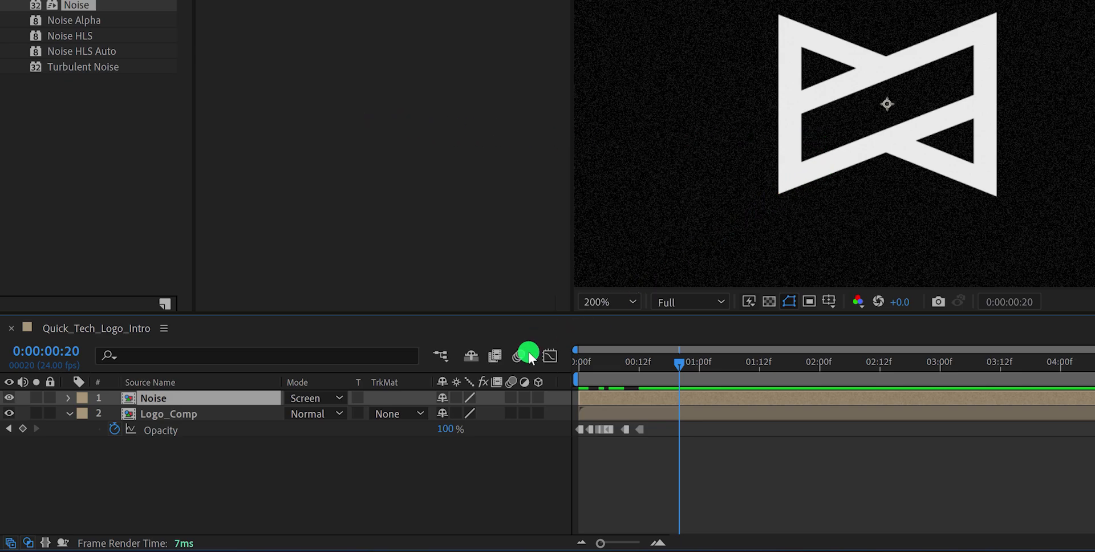
click(331, 397)
click(357, 131)
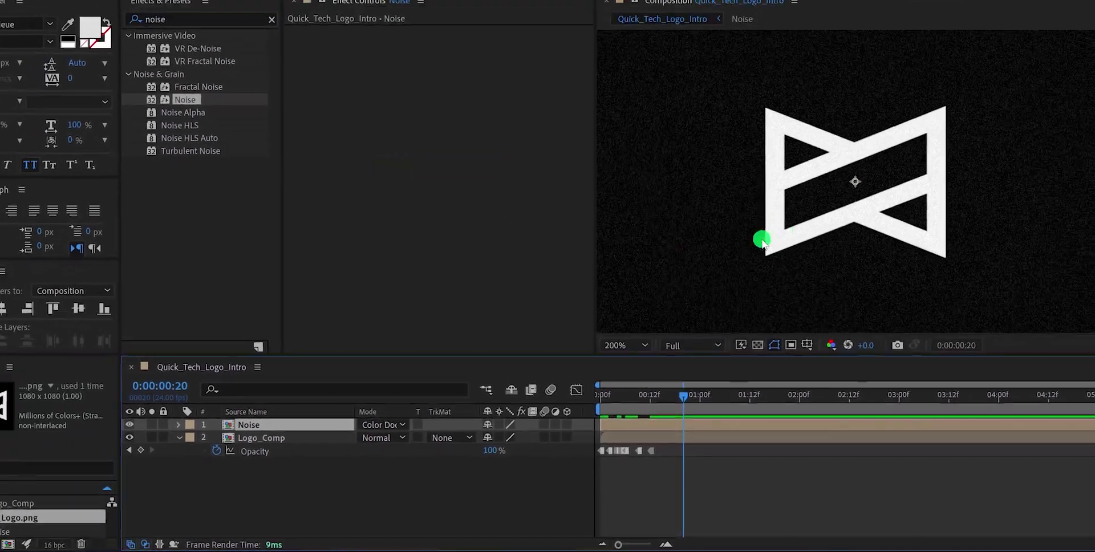
Step: Open the Logo_Comp composition, find the Fill effect and apply it to the M_Logo.png layer
click(629, 356)
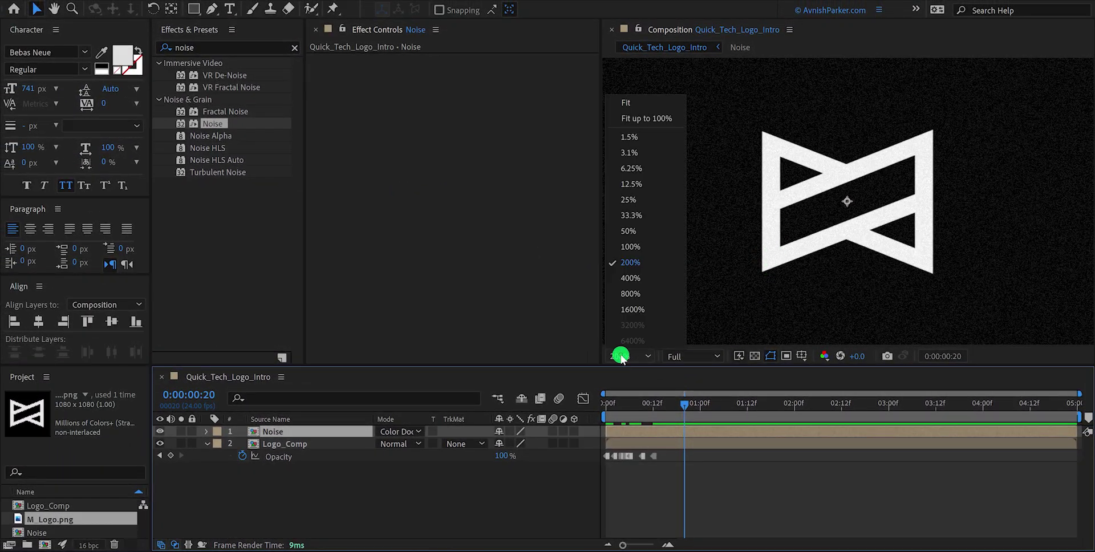
click(640, 119)
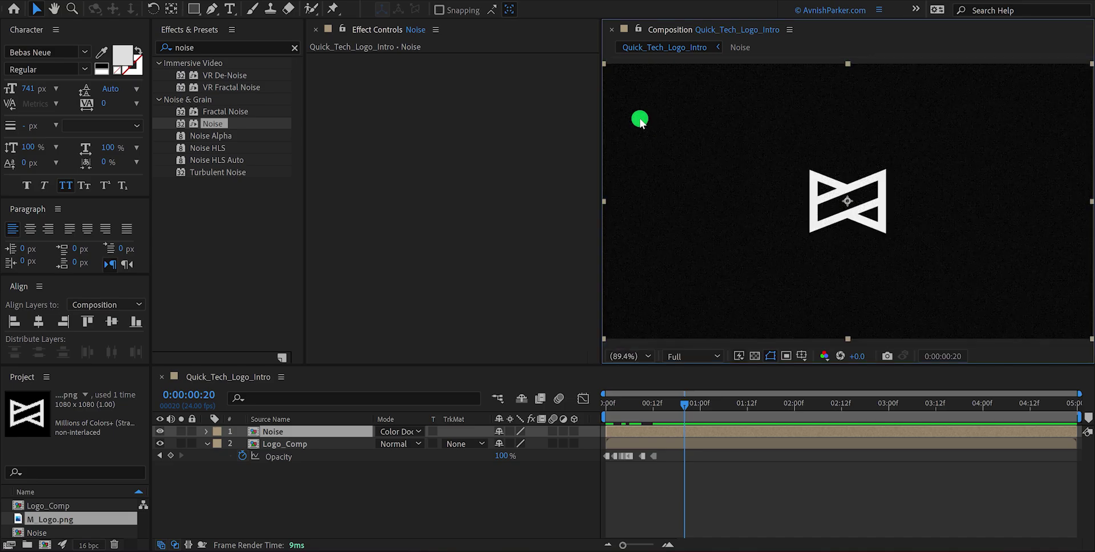
double_click(308, 444)
click(285, 432)
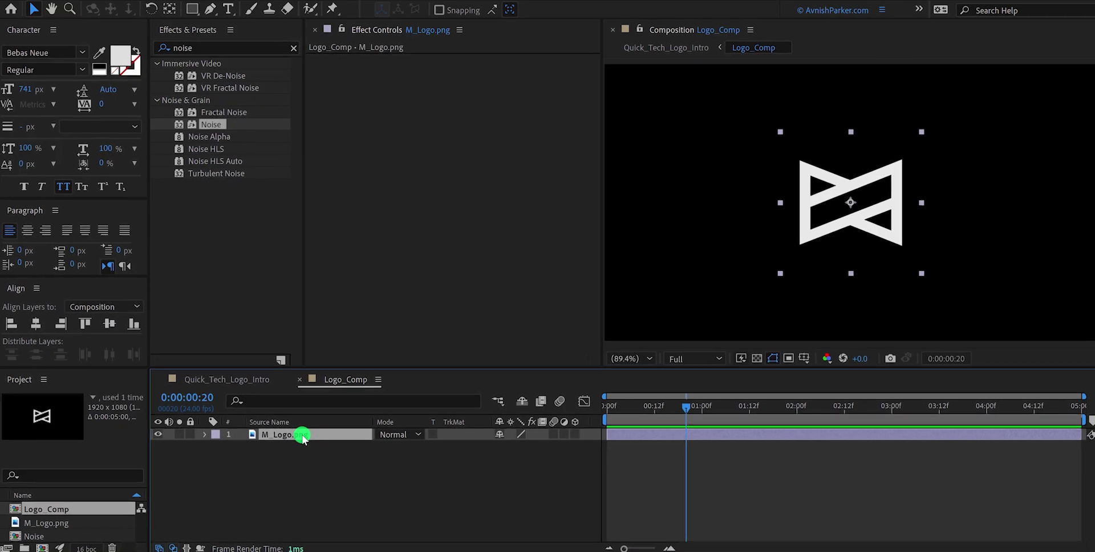
click(203, 56)
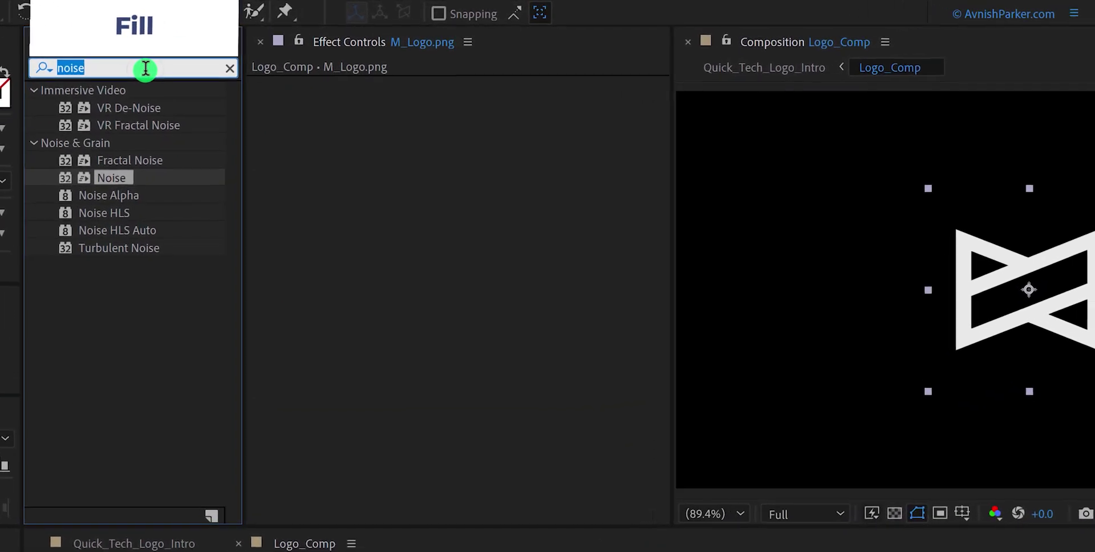
text(fill)
drag(100, 208, 387, 193)
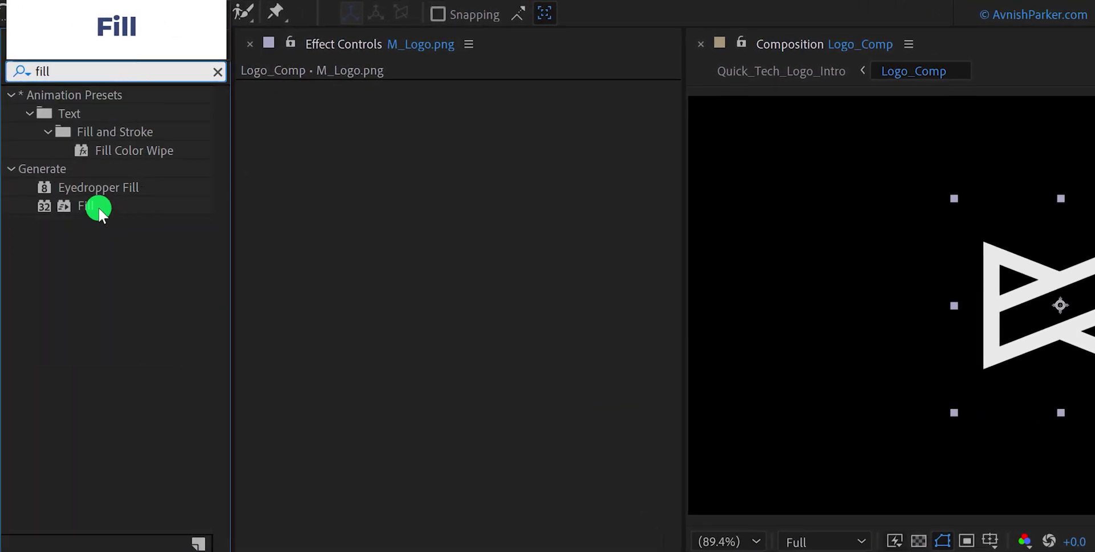
drag(282, 193, 282, 192)
Step: Set the Fill effect's color on M_Logo.png to light grey C2C2C2
click(383, 146)
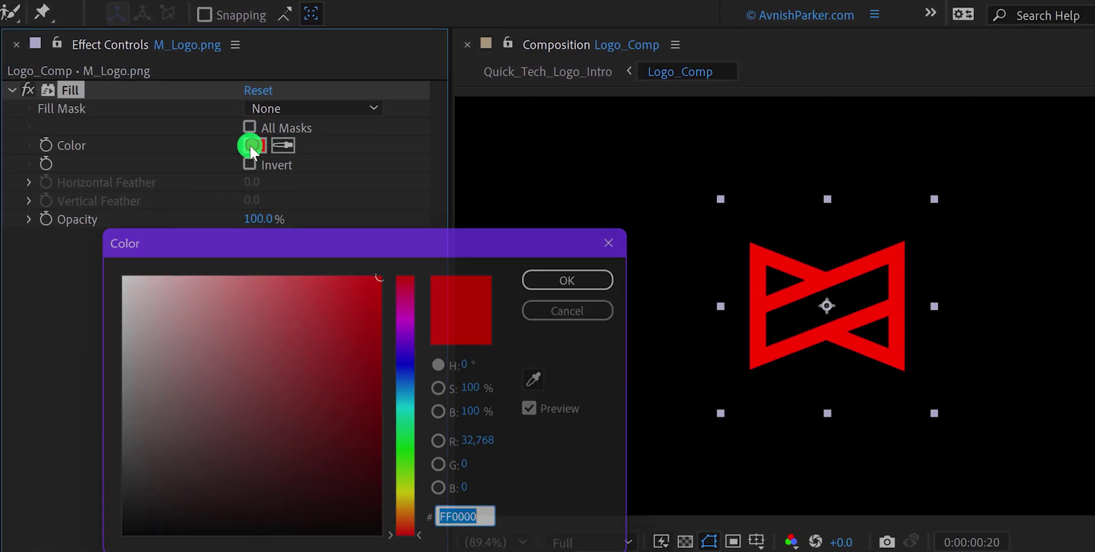
drag(261, 288, 218, 323)
drag(86, 323, 80, 336)
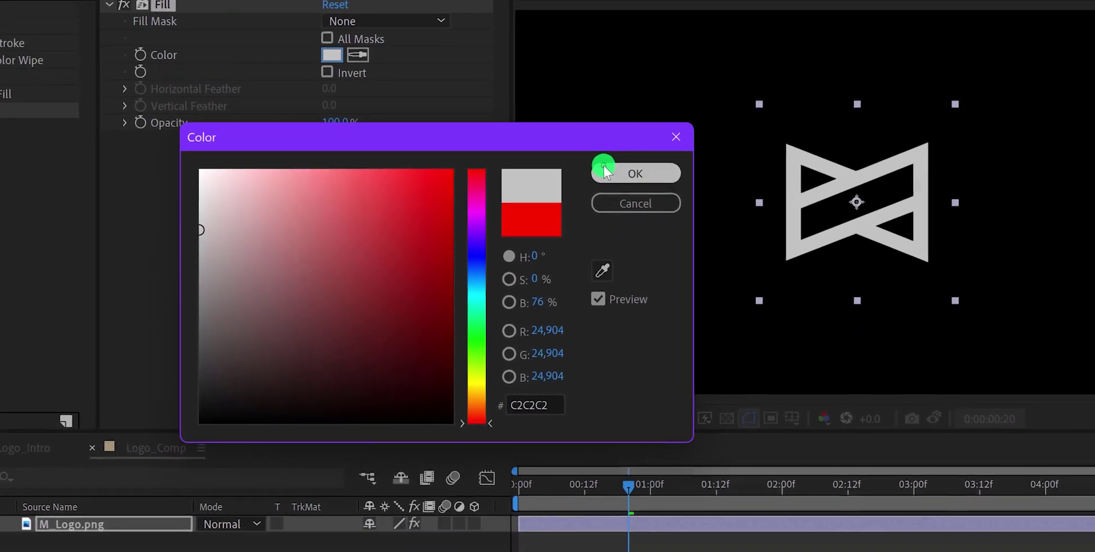
click(582, 274)
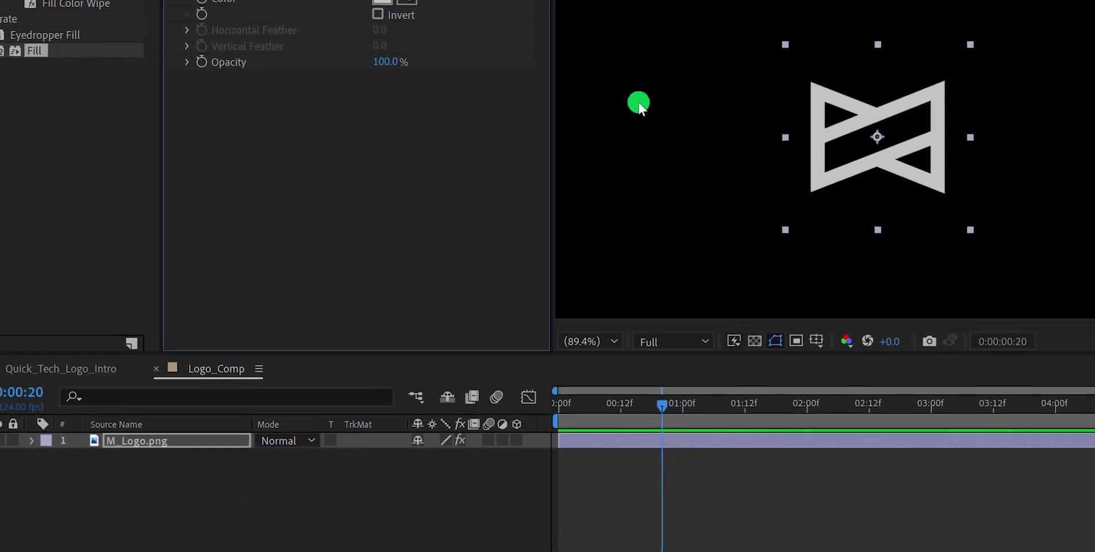
Step: Return to the Quick_Tech_Logo_Intro composition and preview the flickering logo with its new fill and grain
click(114, 370)
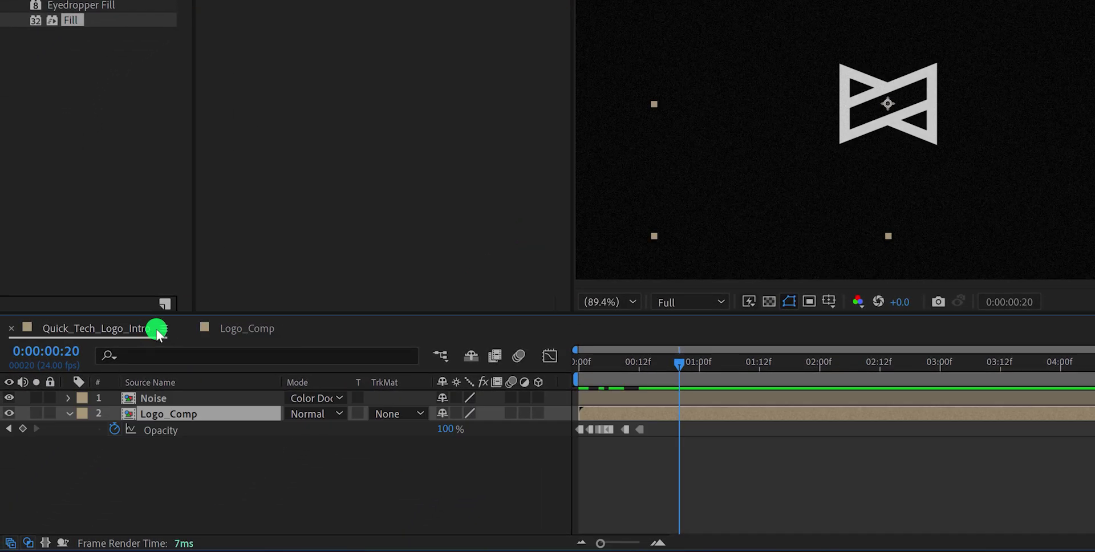
click(296, 447)
key(space)
key(space)
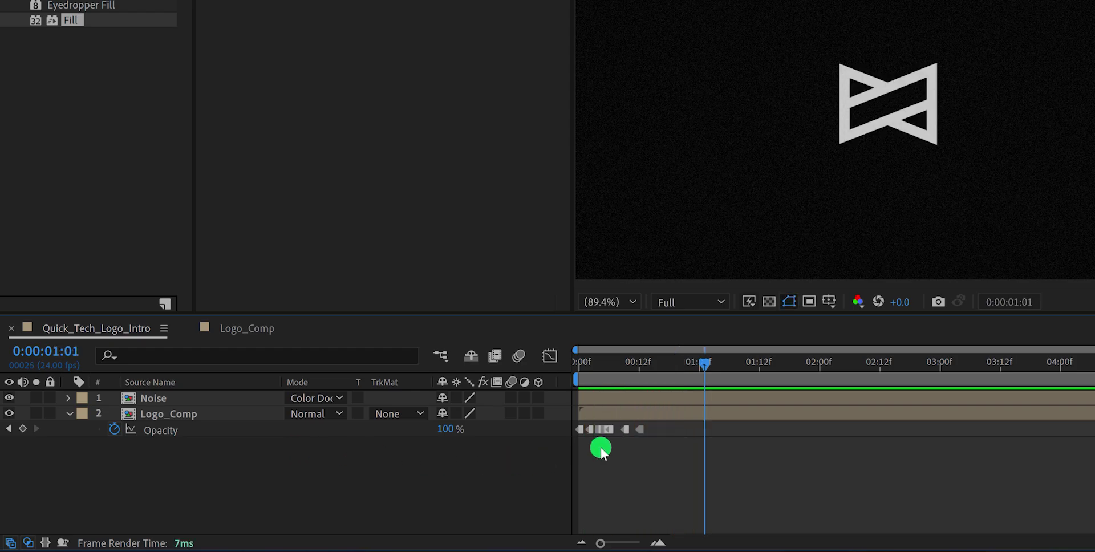
Step: Split the Logo_Comp layer at 0:00:00:12 and select the part that starts there
drag(663, 361, 640, 366)
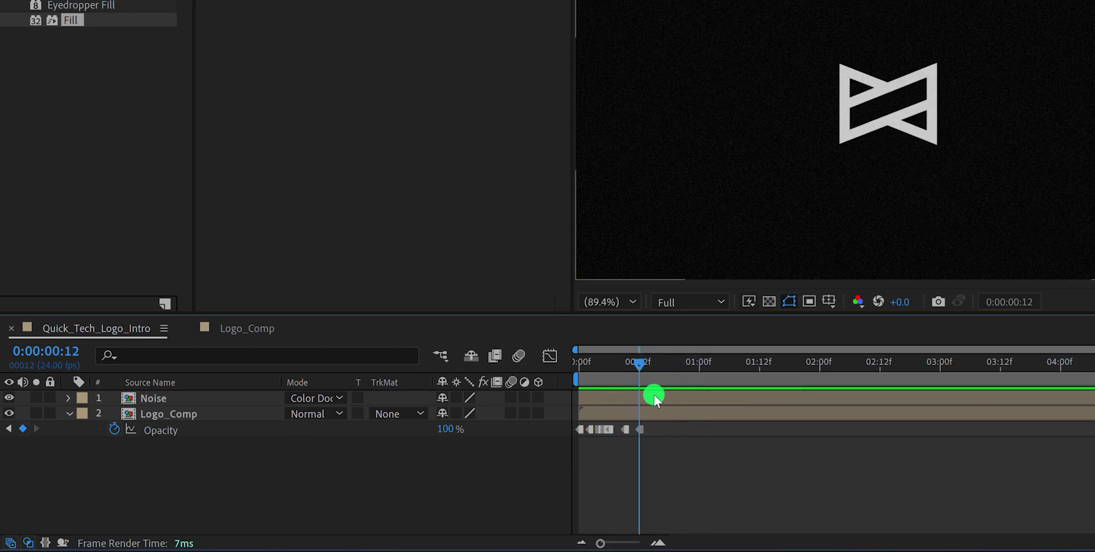
click(655, 412)
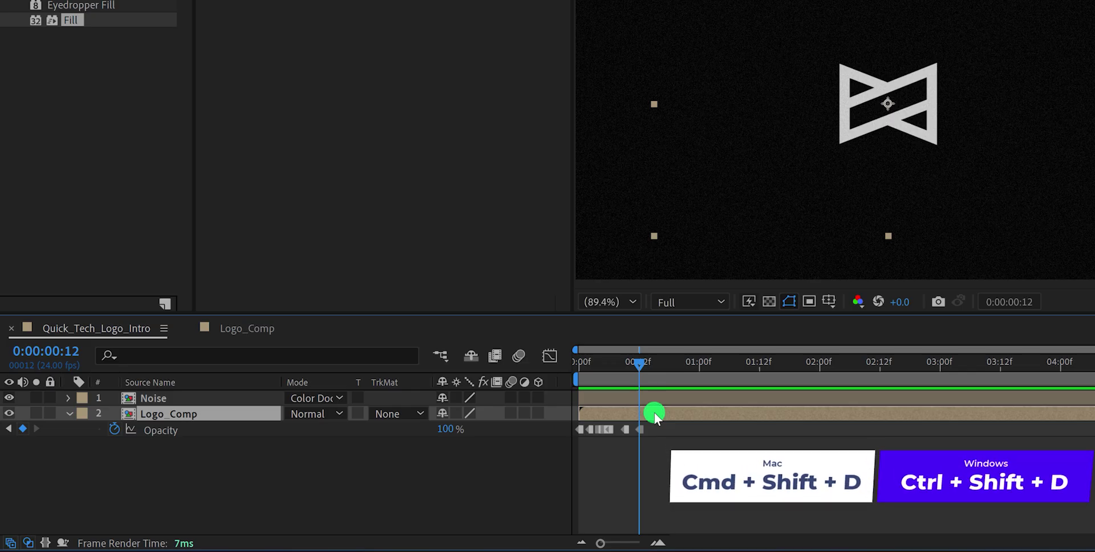
key(ctrl+shift+d)
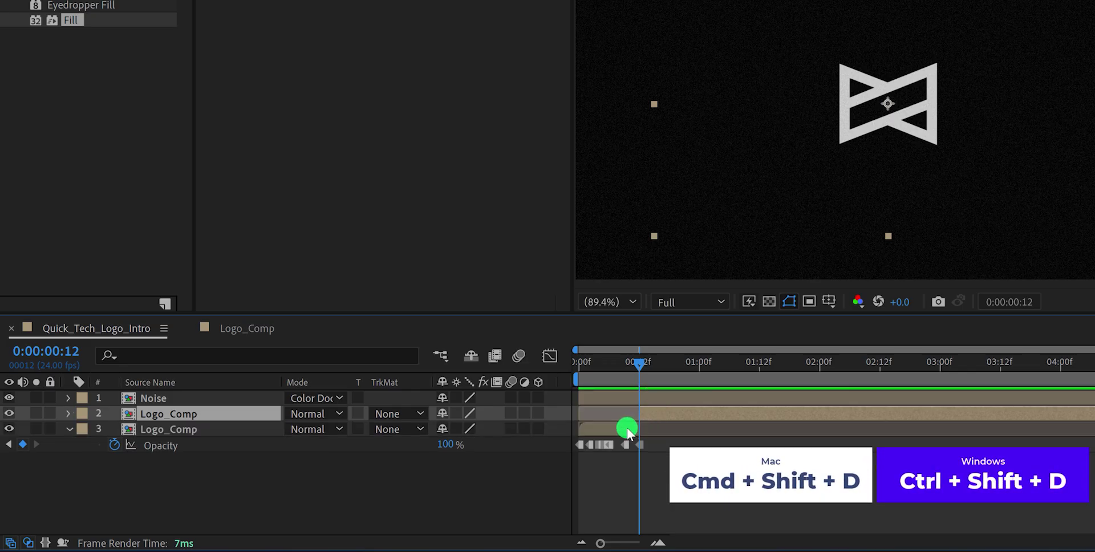
click(626, 429)
click(656, 414)
click(656, 414)
Step: Reveal the second Logo_Comp part's Scale, set it to 236% at 0:00:00:20 and add a keyframe there
drag(639, 362, 655, 375)
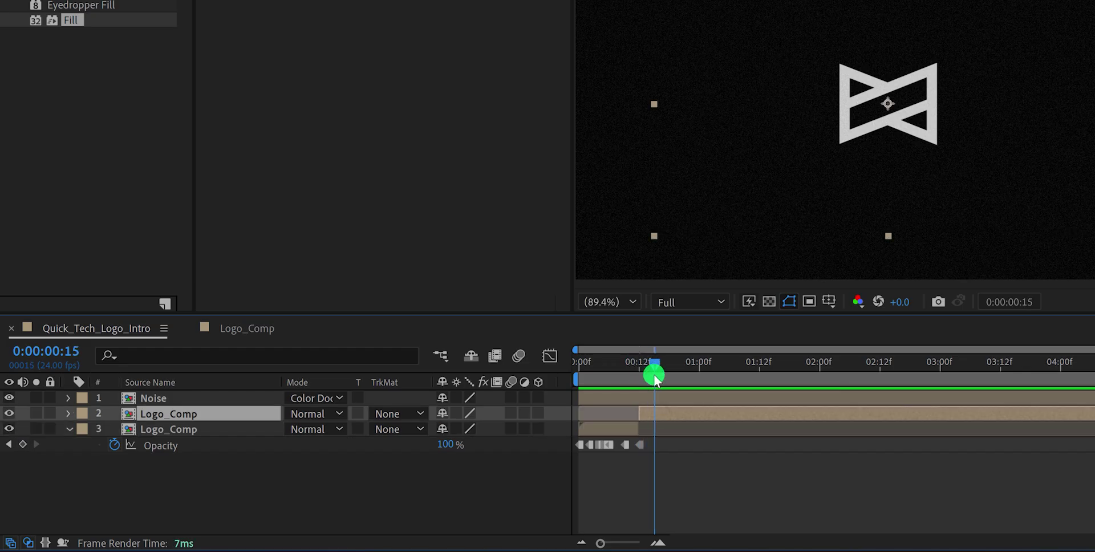
key(s)
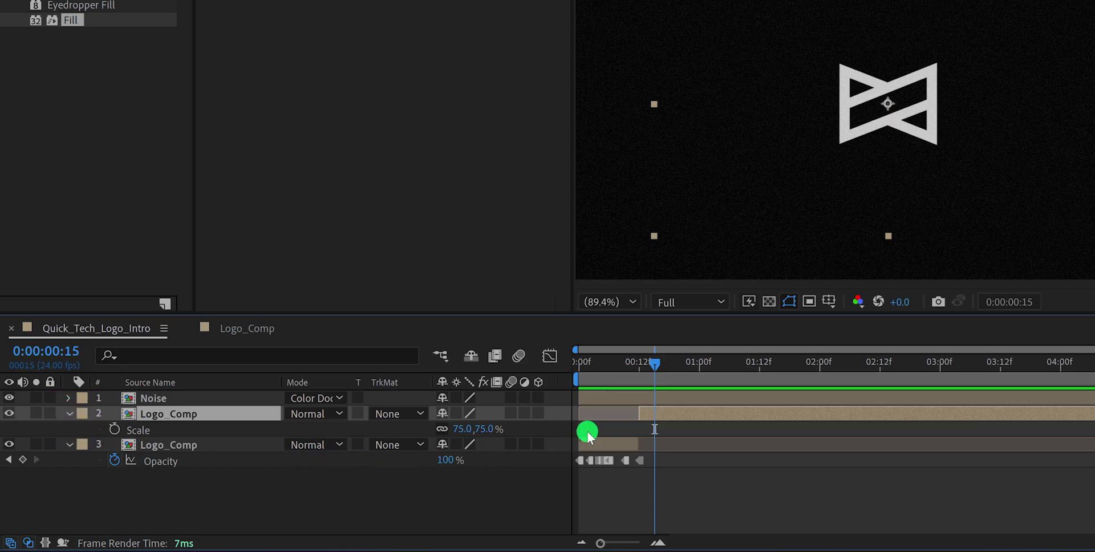
drag(654, 361, 679, 371)
click(677, 415)
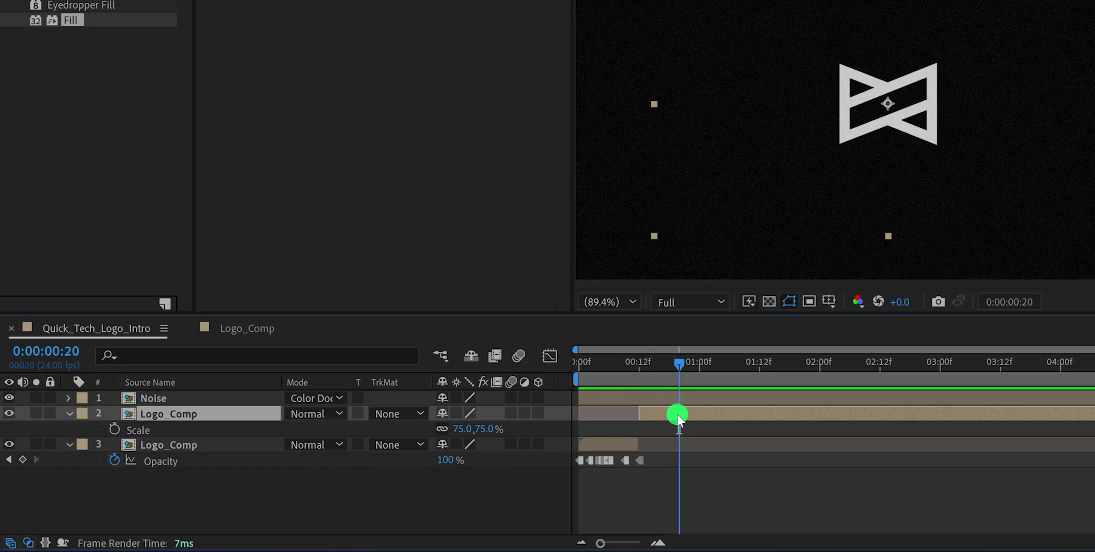
drag(483, 433, 621, 423)
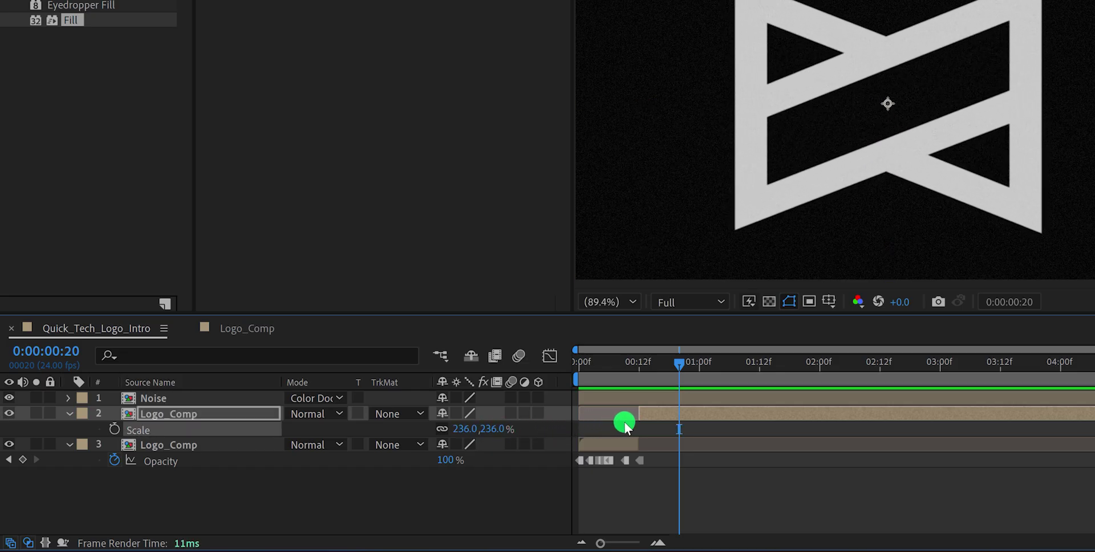
click(114, 428)
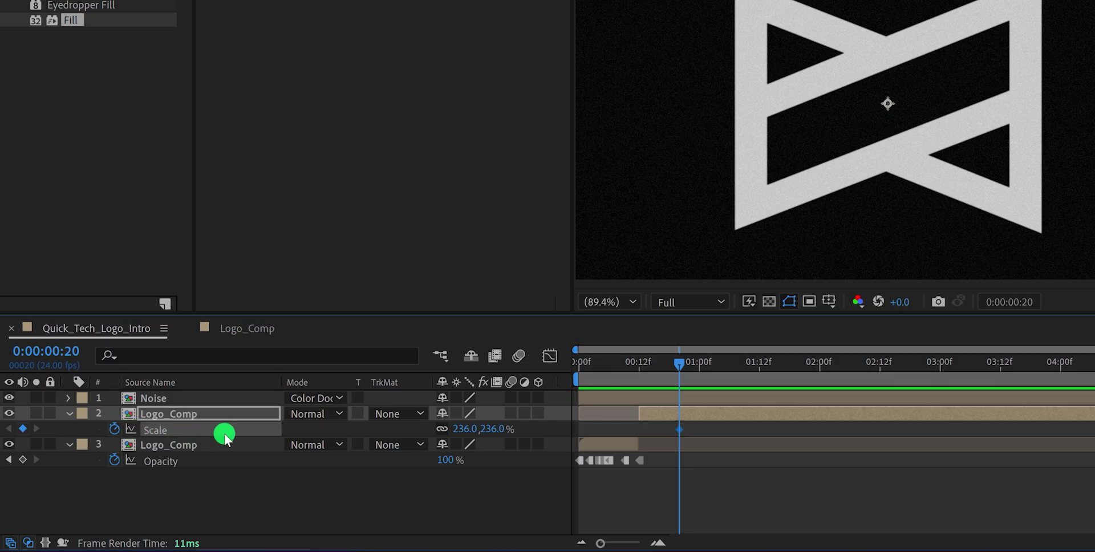
Step: Set the second Logo_Comp part's Scale to 485% at 0:00:00:12 and preview the scale-down animation
drag(664, 365, 649, 369)
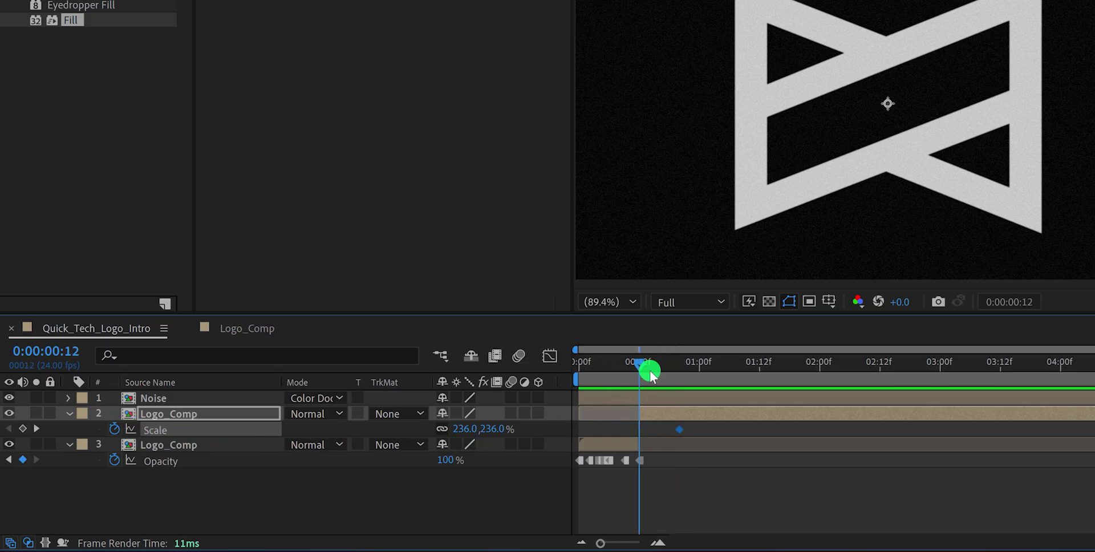
drag(495, 428, 705, 419)
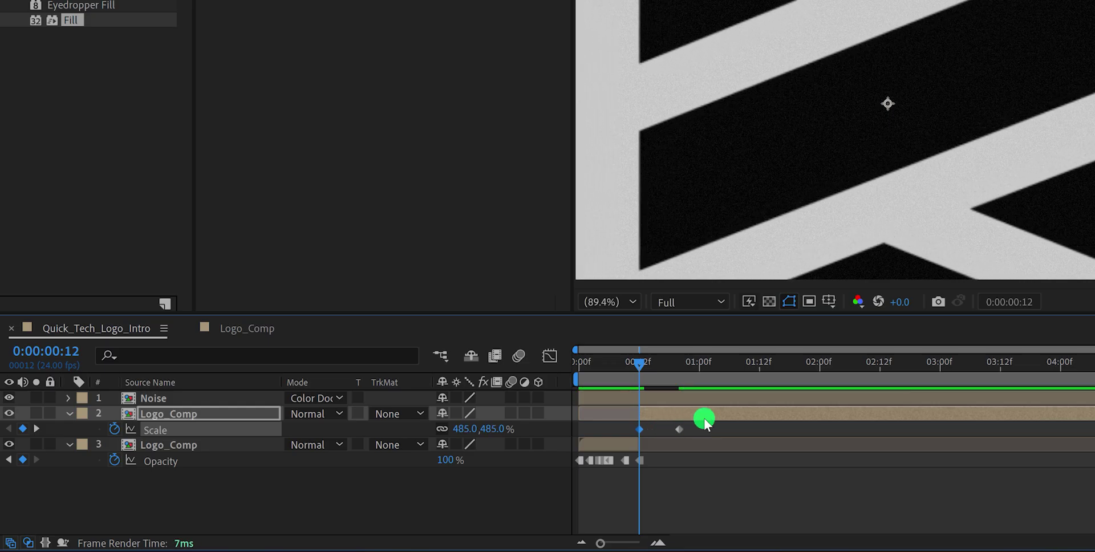
key(space)
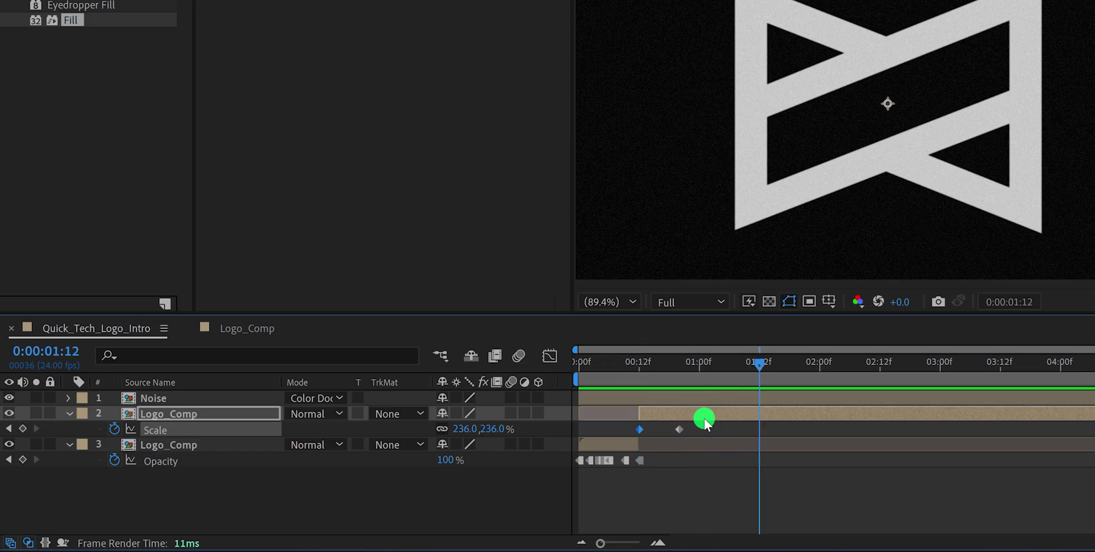
Step: Apply Easy Ease to both Scale keyframes and reshape their speed graph so the scale-down starts fast and slows toward the end
drag(697, 426, 629, 436)
key(F9)
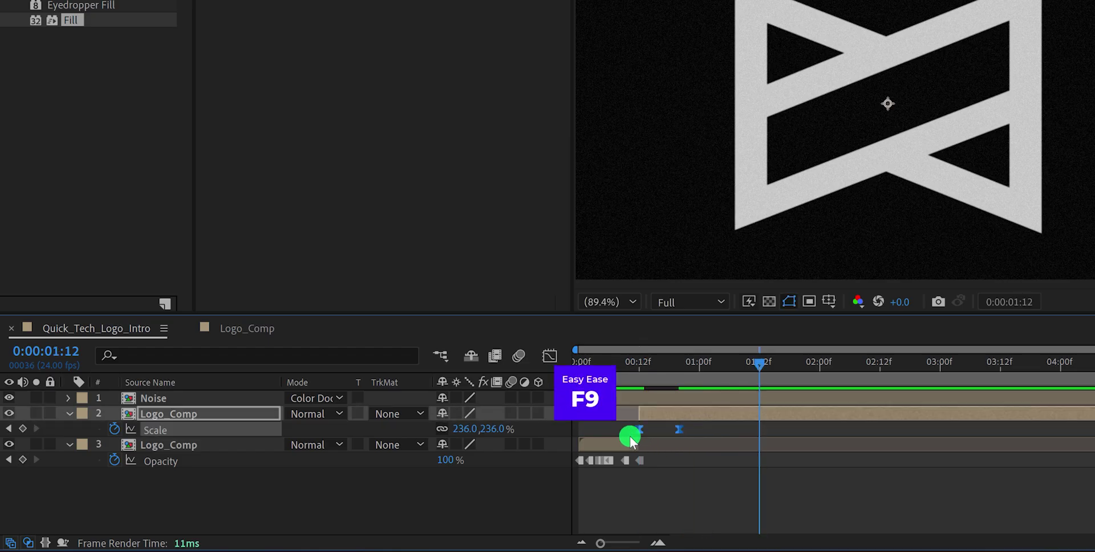
click(549, 356)
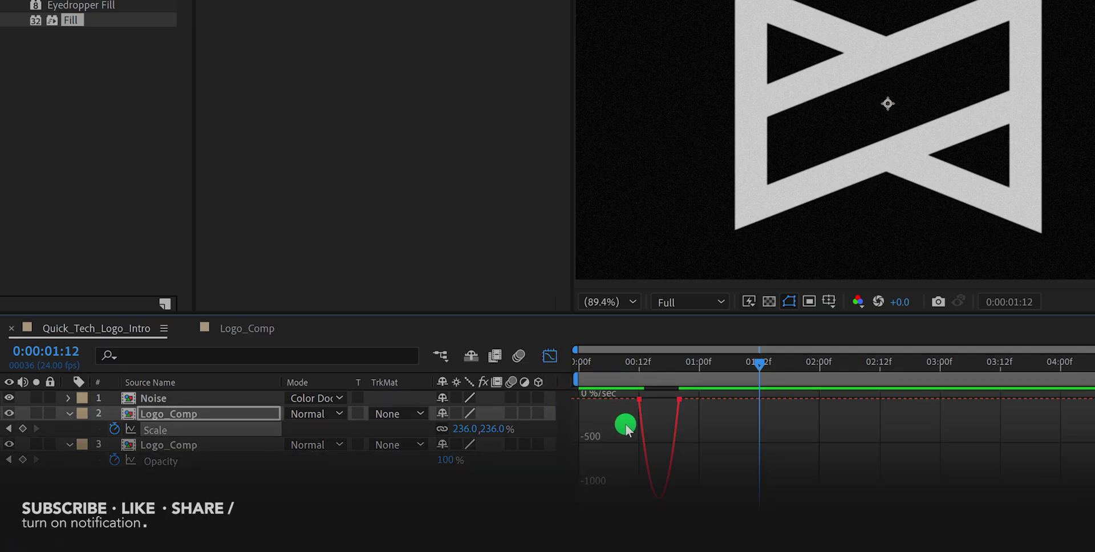
drag(694, 419, 659, 367)
click(547, 357)
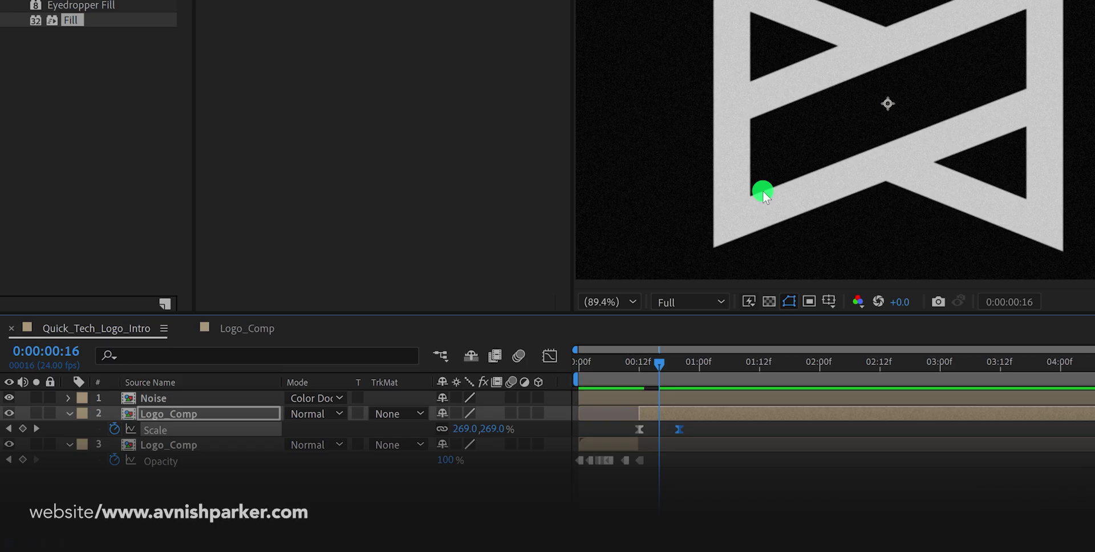
Step: Turn on Collapse Transformations for the scaled Logo_Comp layer and check the enlarged logo around 0:00:00:16
click(456, 414)
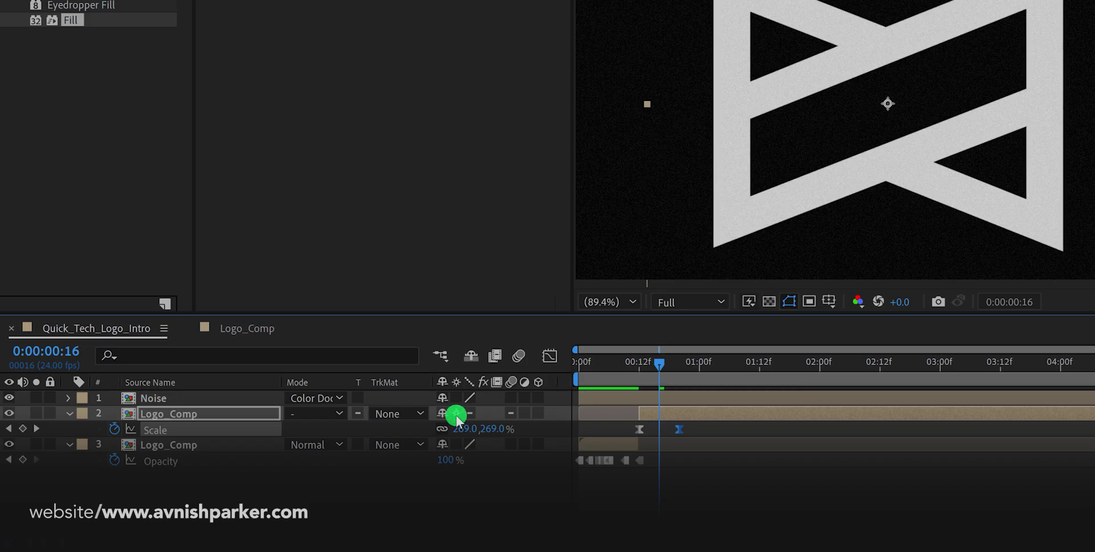
mouse_move(678, 368)
mouse_down()
mouse_move(651, 365)
mouse_move(664, 368)
mouse_up()
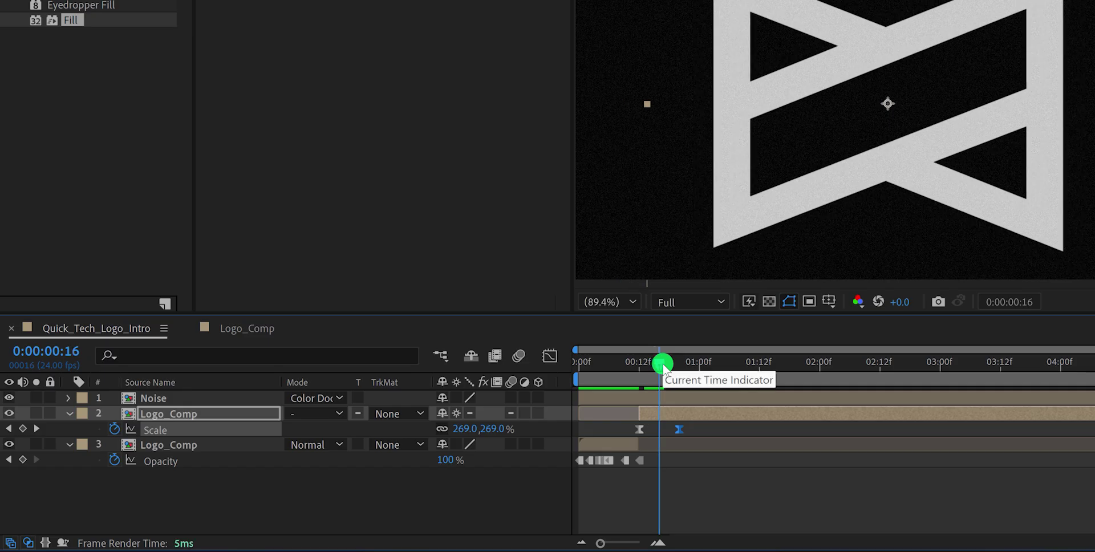
Step: Add a Stroke layer style to the scaled Logo_Comp layer and set its Advanced Blending Fill Opacity to 0%
right_click(183, 412)
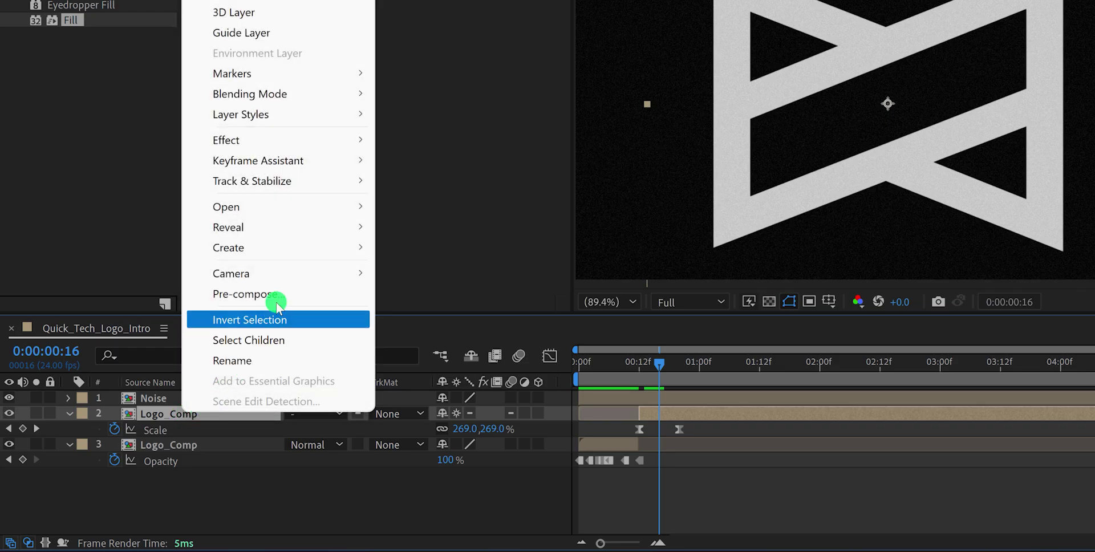
mouse_move(296, 117)
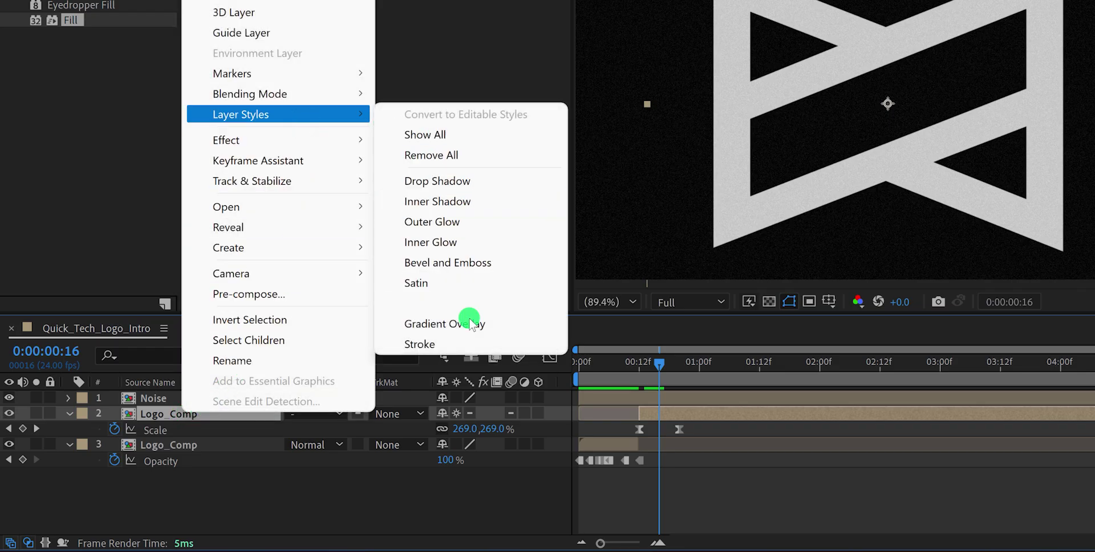
click(471, 342)
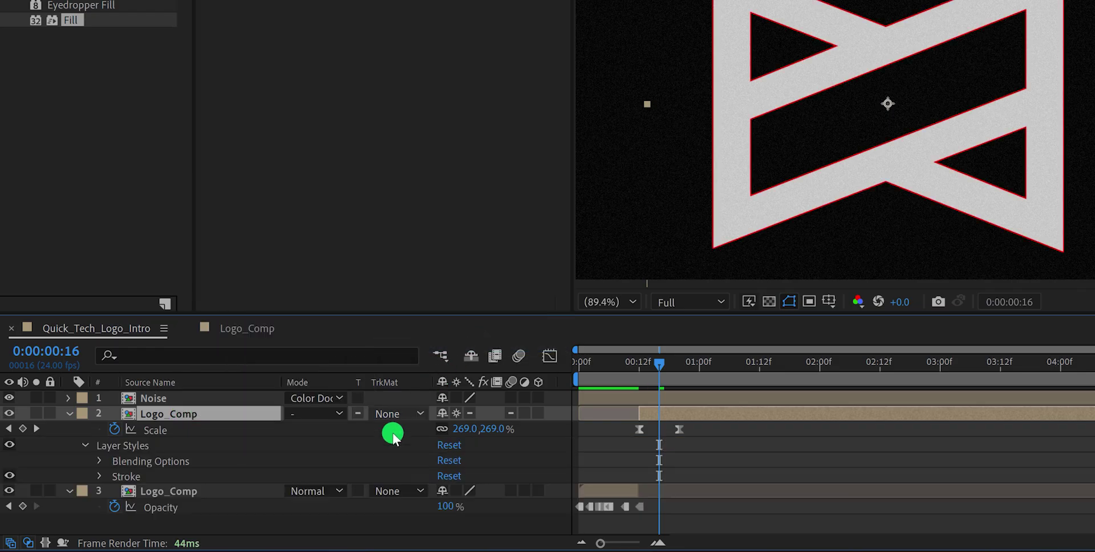
click(100, 460)
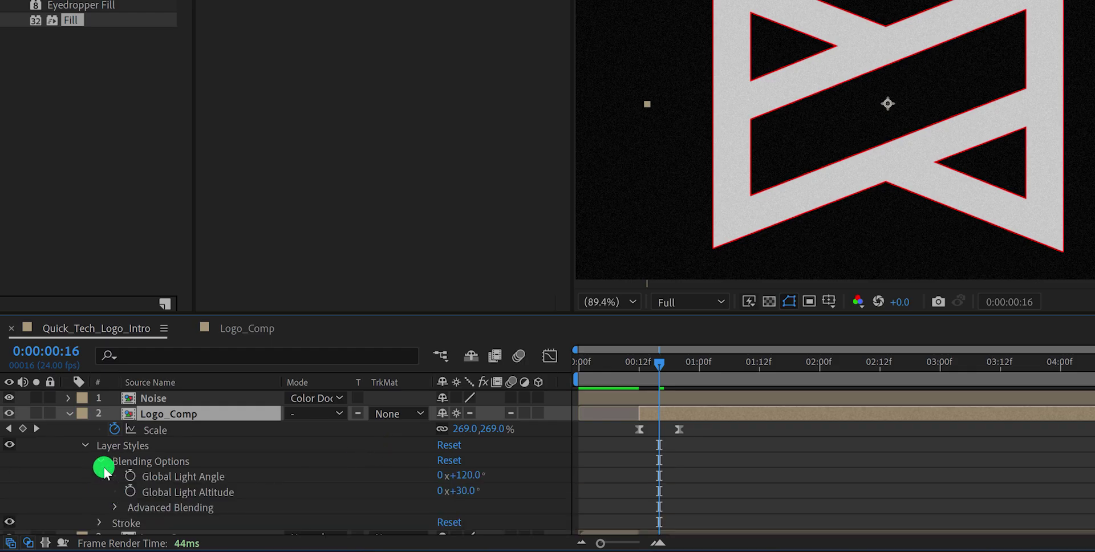
click(114, 507)
click(213, 452)
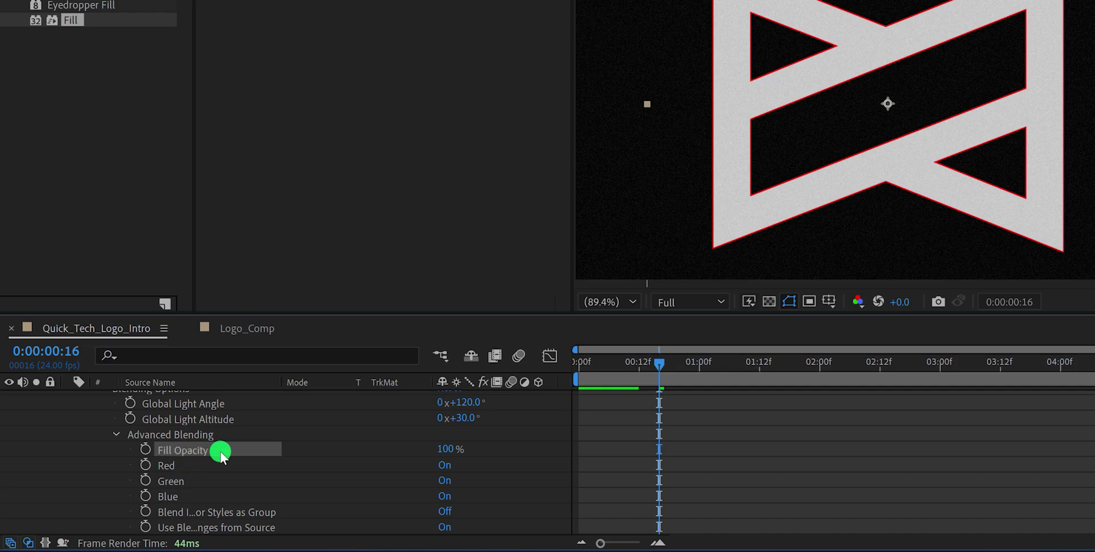
drag(428, 450, 264, 450)
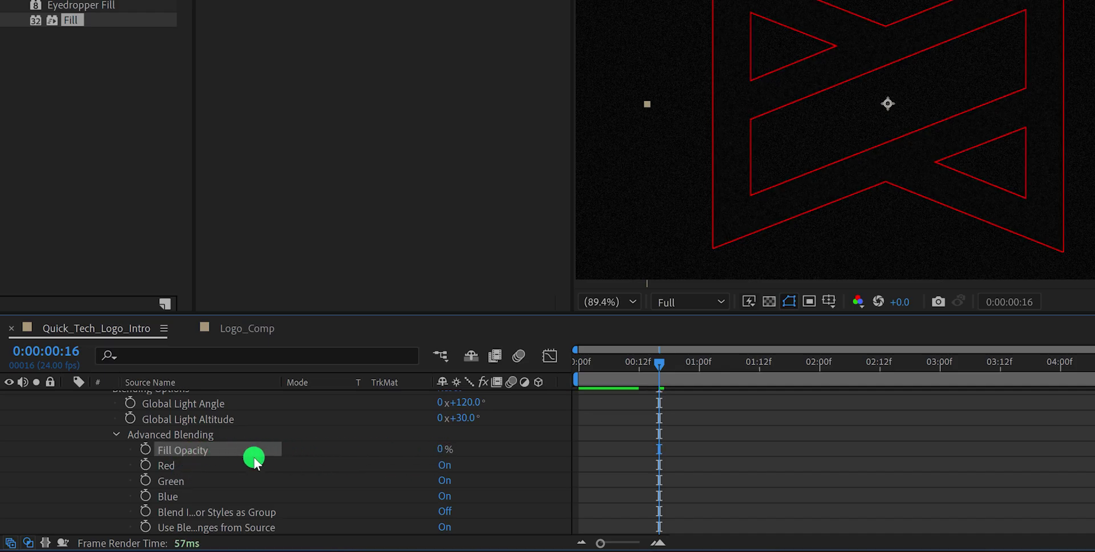
Step: Change the Logo_Comp stroke's colour to light grey and set its Position to Center
scroll(254, 457, down, 3)
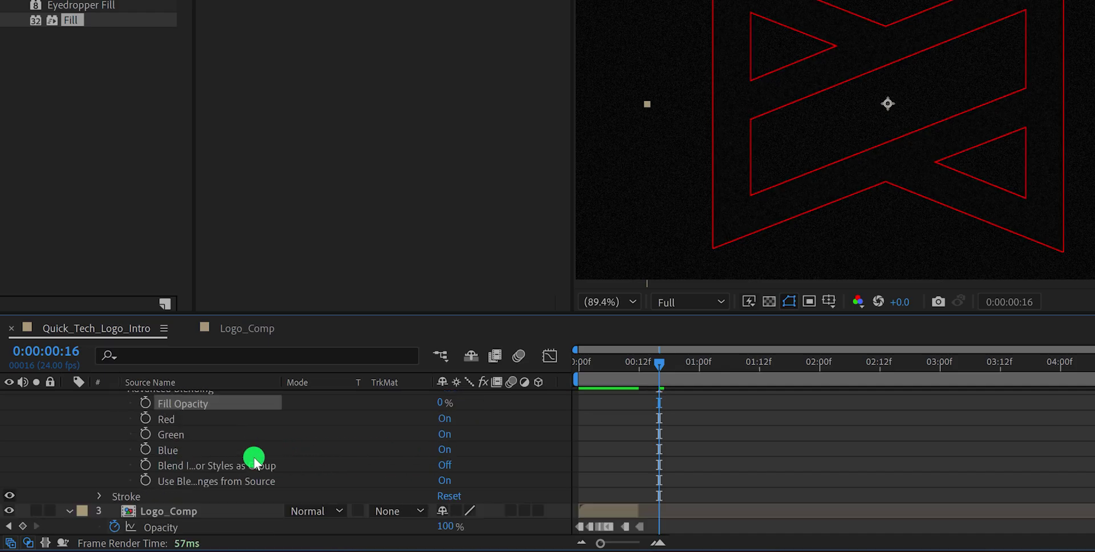
click(100, 494)
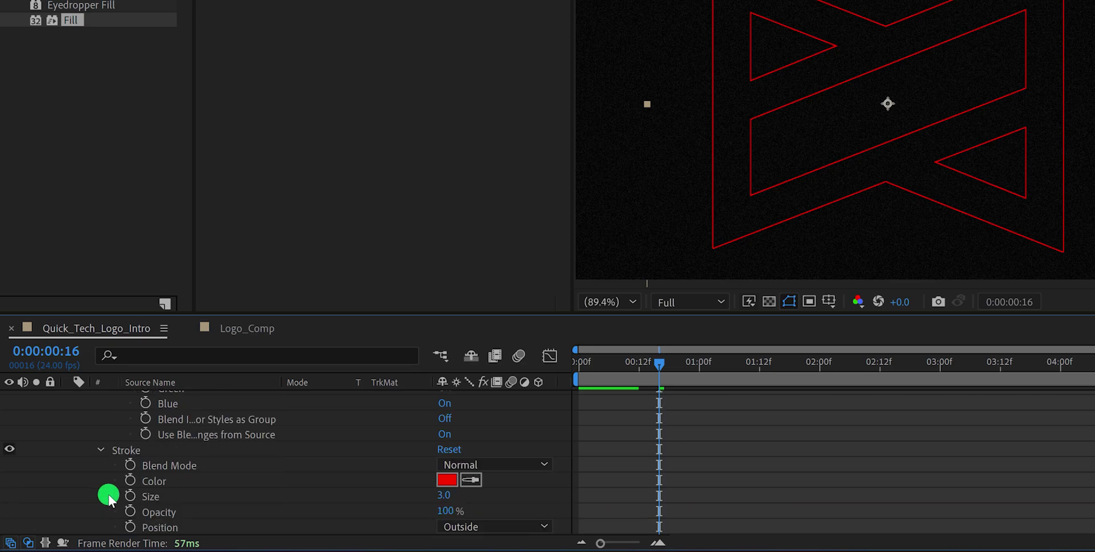
click(454, 482)
mouse_move(346, 154)
mouse_down()
mouse_move(264, 66)
mouse_move(265, 119)
mouse_up()
click(664, 79)
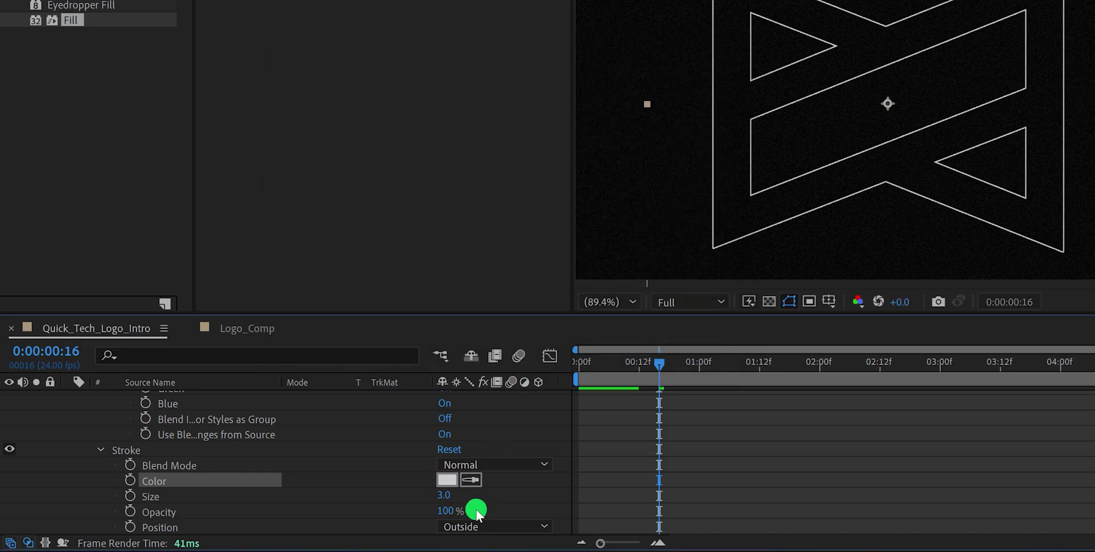
click(489, 525)
click(507, 508)
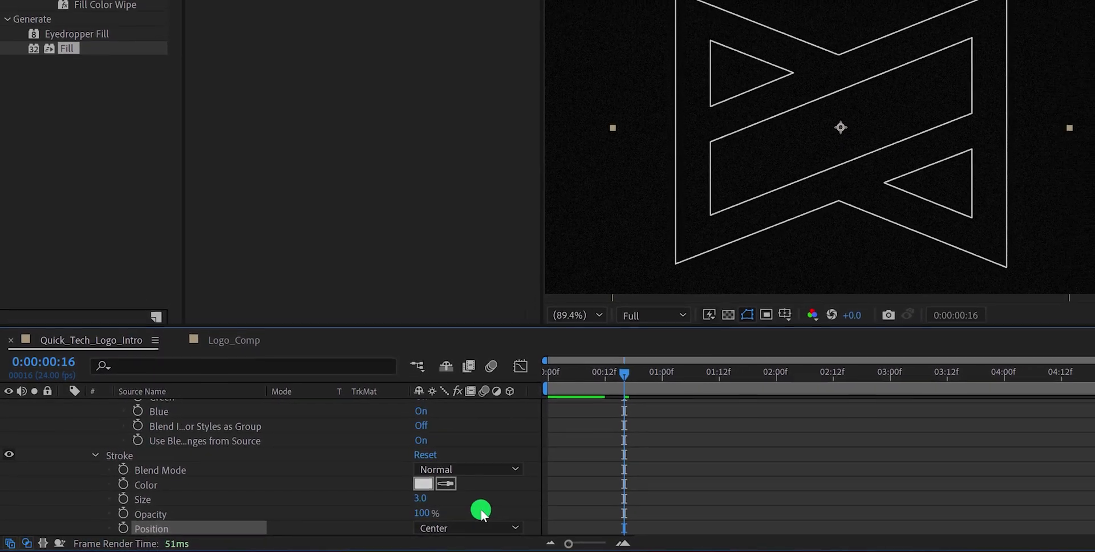
Step: Preview the outlined logo's scale-down animation and return to 0:00:00:16
drag(624, 375, 602, 395)
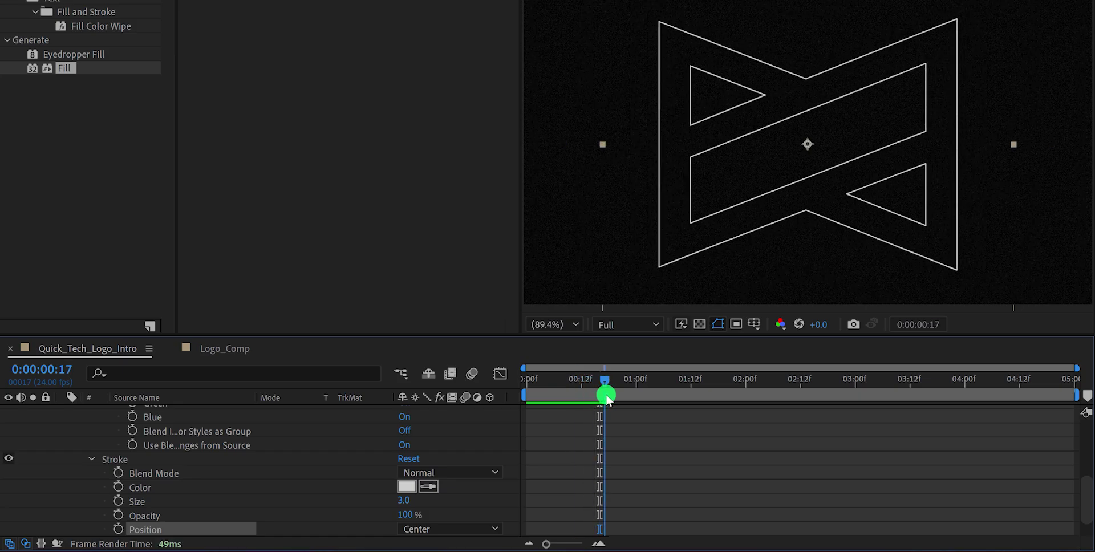
click(618, 446)
scroll(618, 447, up, 10)
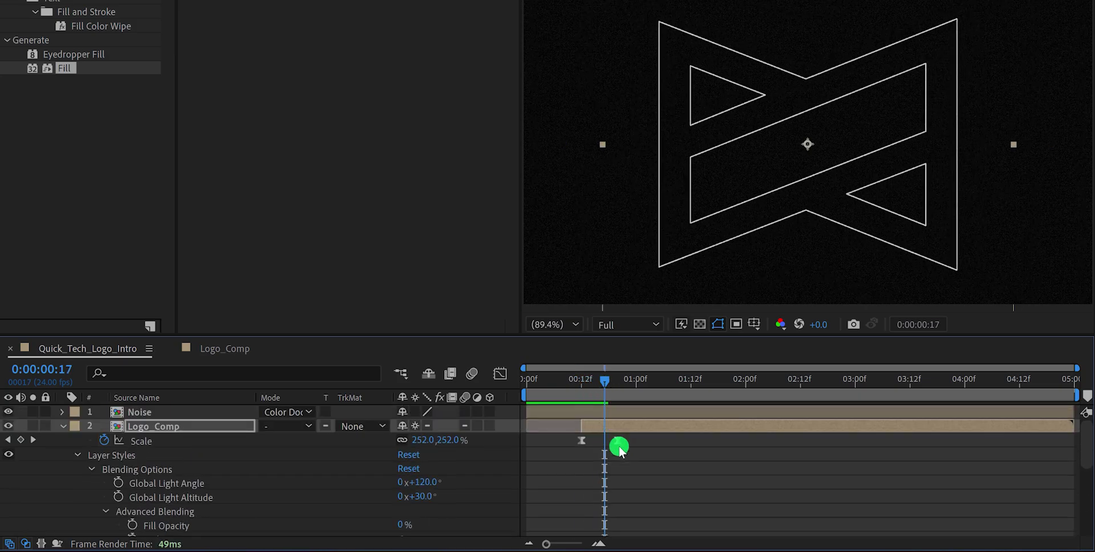
drag(605, 381, 598, 383)
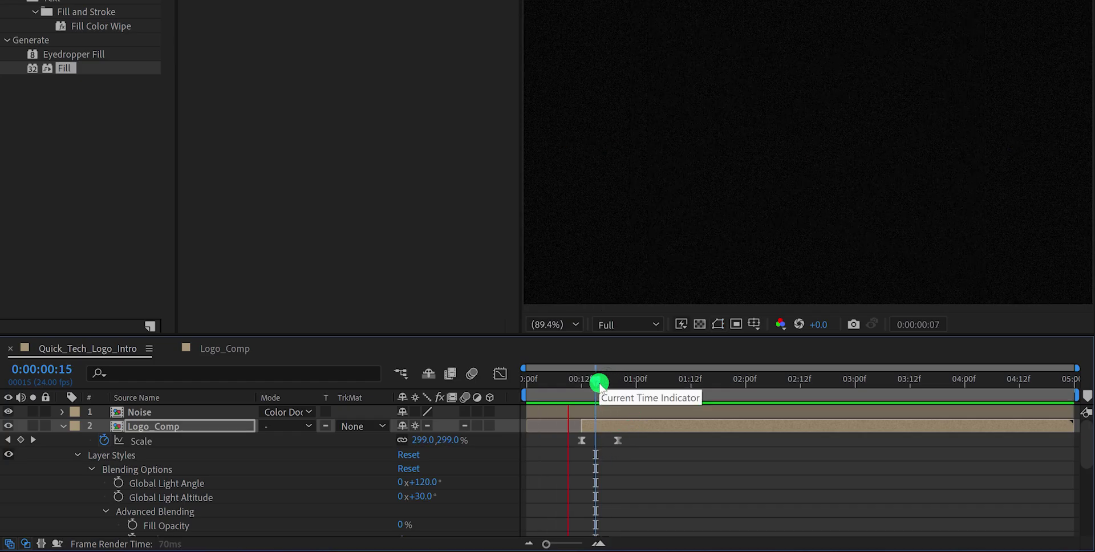
key(space)
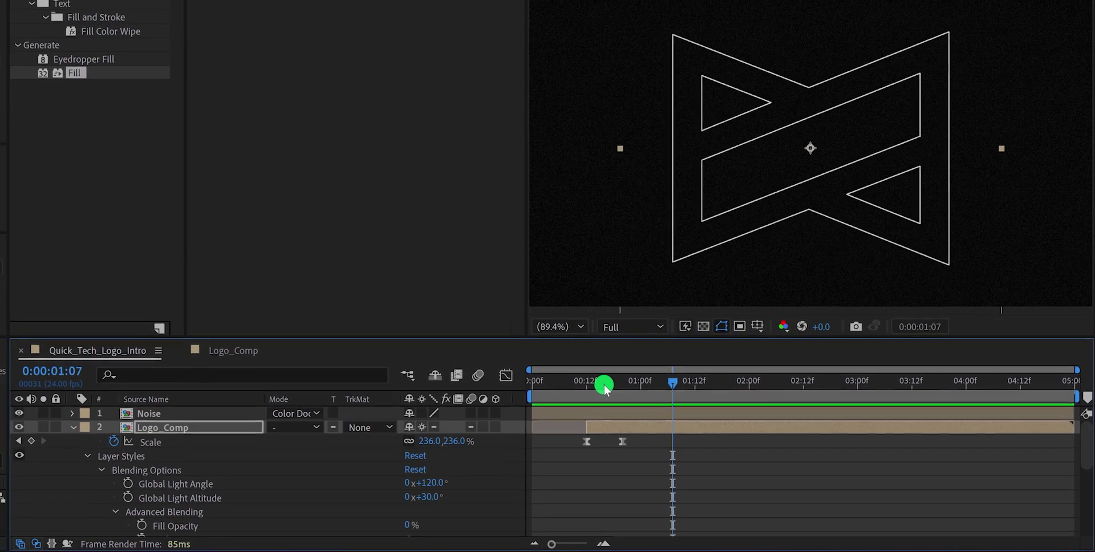
click(603, 385)
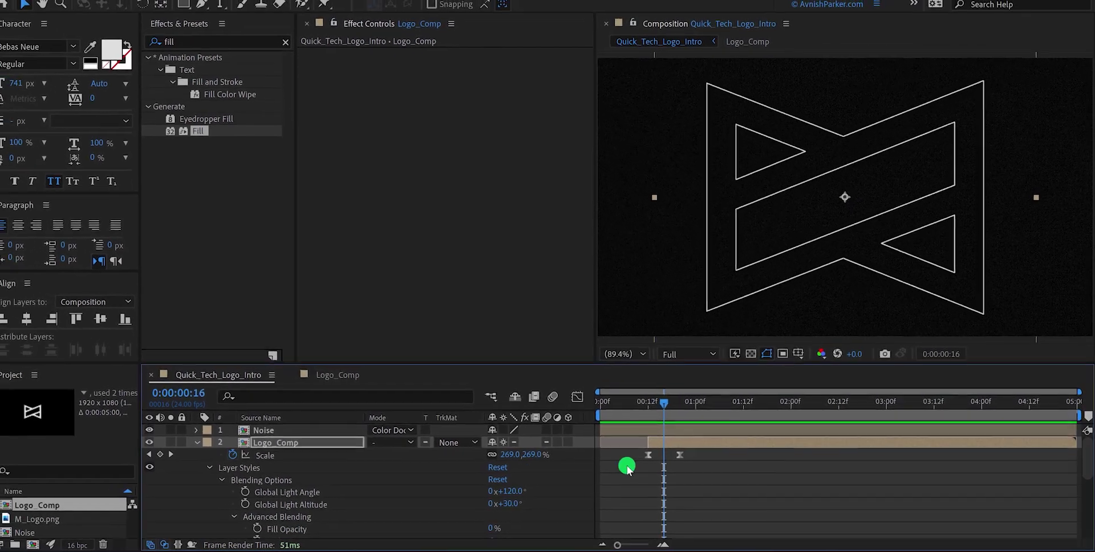
Step: Create a text layer reading "lorem" and centre it horizontally and vertically in the composition
click(626, 468)
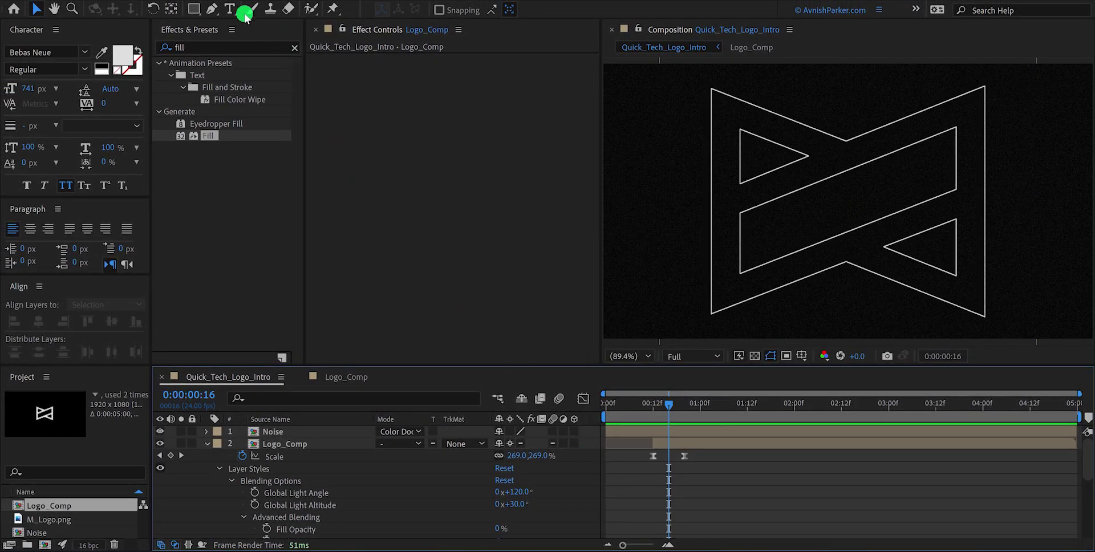
click(234, 10)
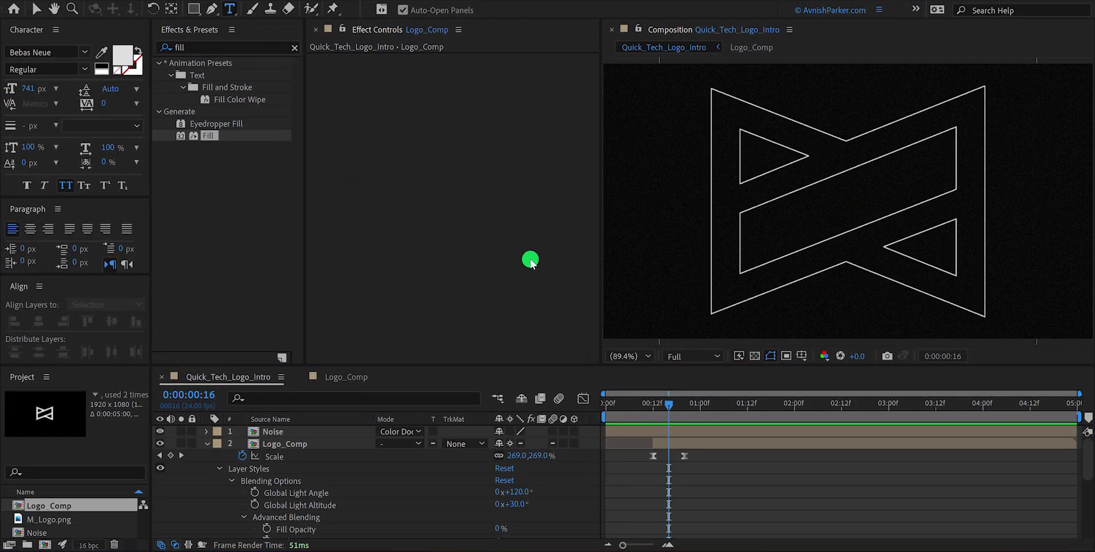
click(725, 198)
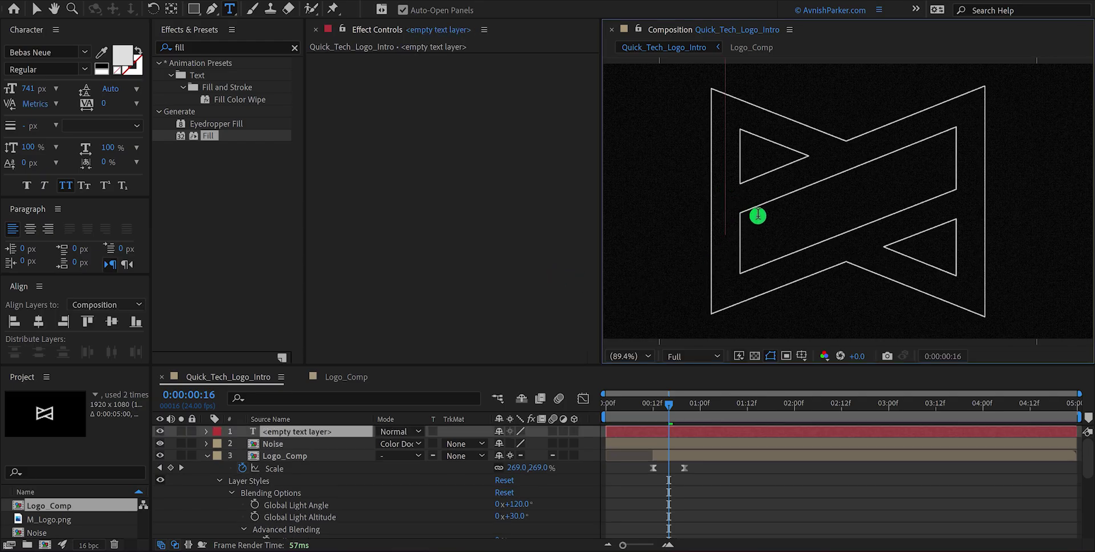
text(lorem)
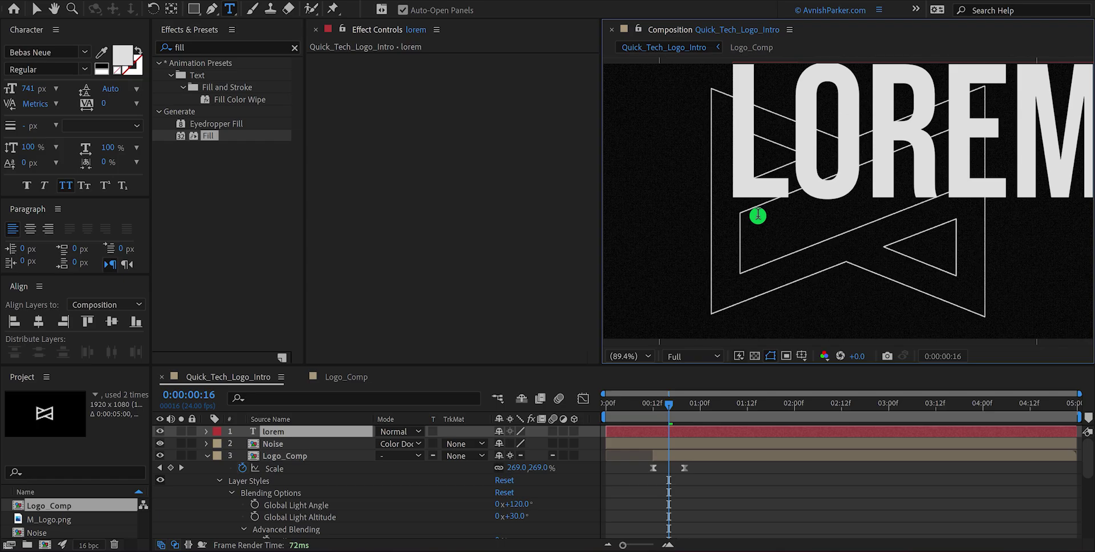
key(ctrl+Return)
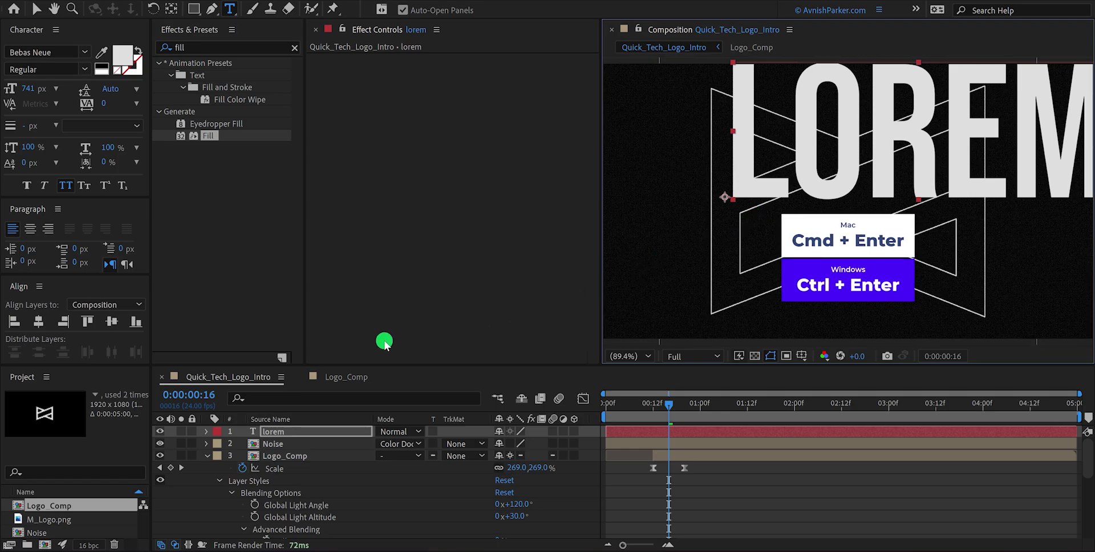
click(38, 322)
click(105, 321)
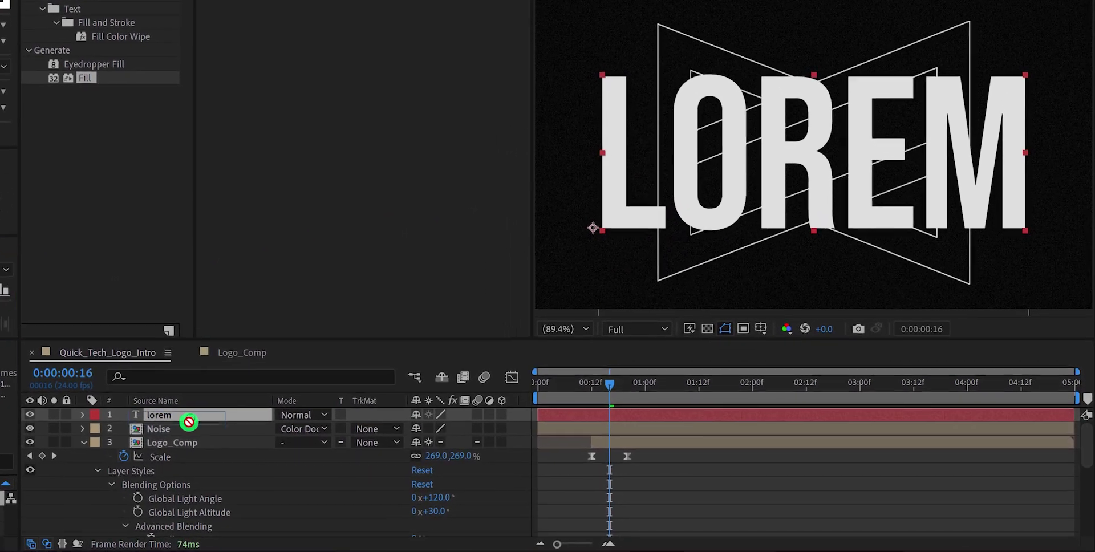
Step: Move the lorem text layer directly below the Noise layer and collapse the scaled Logo_Comp layer's properties
drag(189, 422, 189, 438)
click(62, 439)
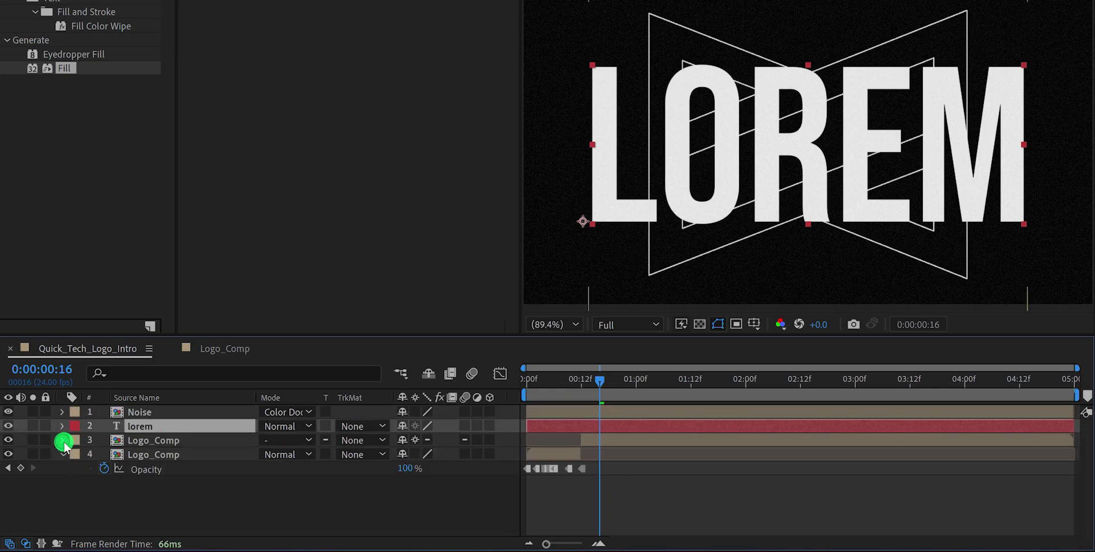
click(190, 491)
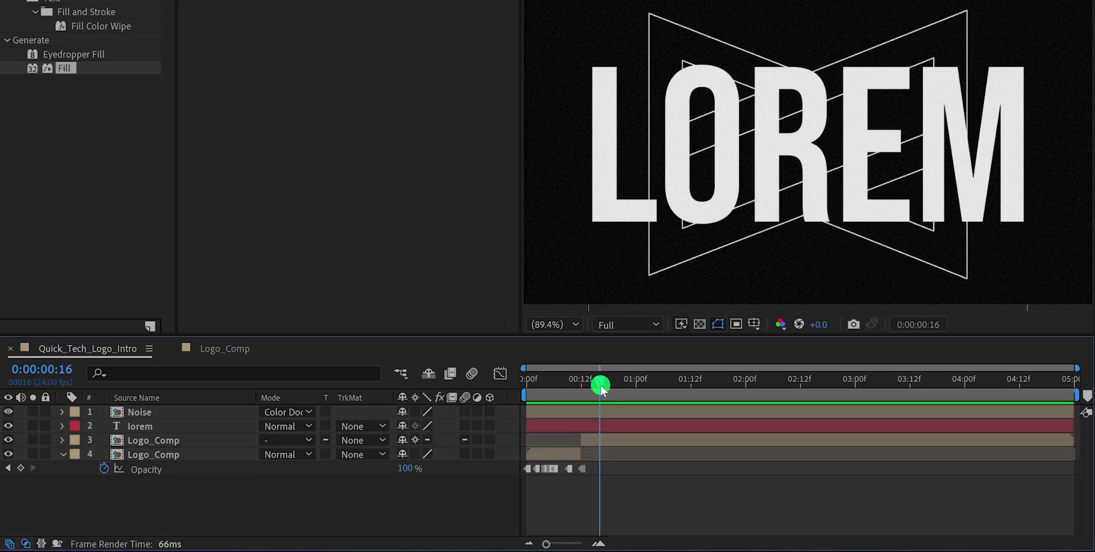
Step: Trim the start of the lorem text layer to 0:00:00:15
drag(599, 382, 581, 386)
key(Page_Down)
key(Page_Down)
key(Page_Down)
click(535, 427)
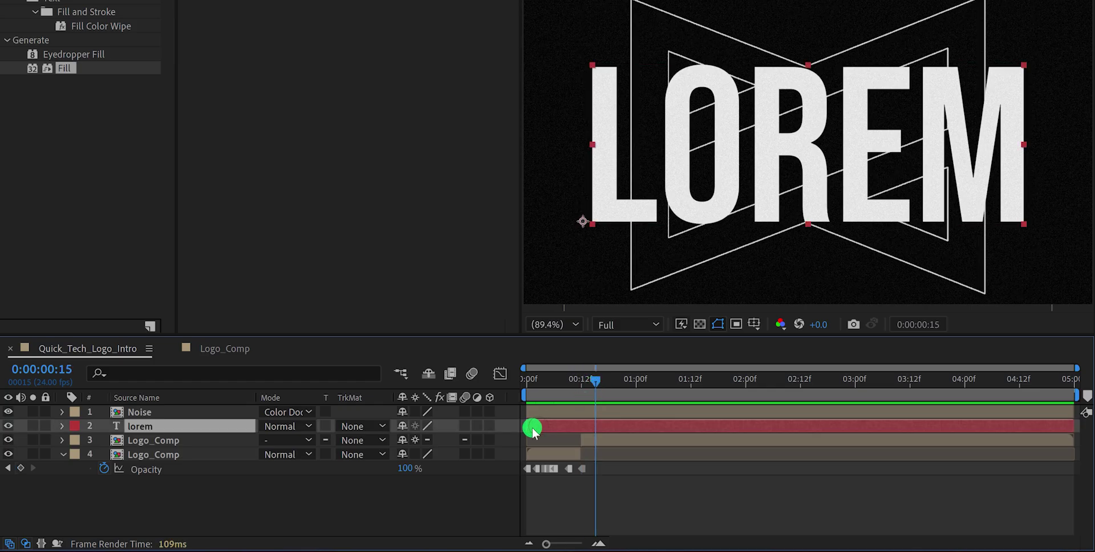
drag(520, 430, 595, 430)
Step: Split the lorem text layer at 0:00:00:18 and delete the part after the cut
drag(588, 382, 610, 398)
click(617, 425)
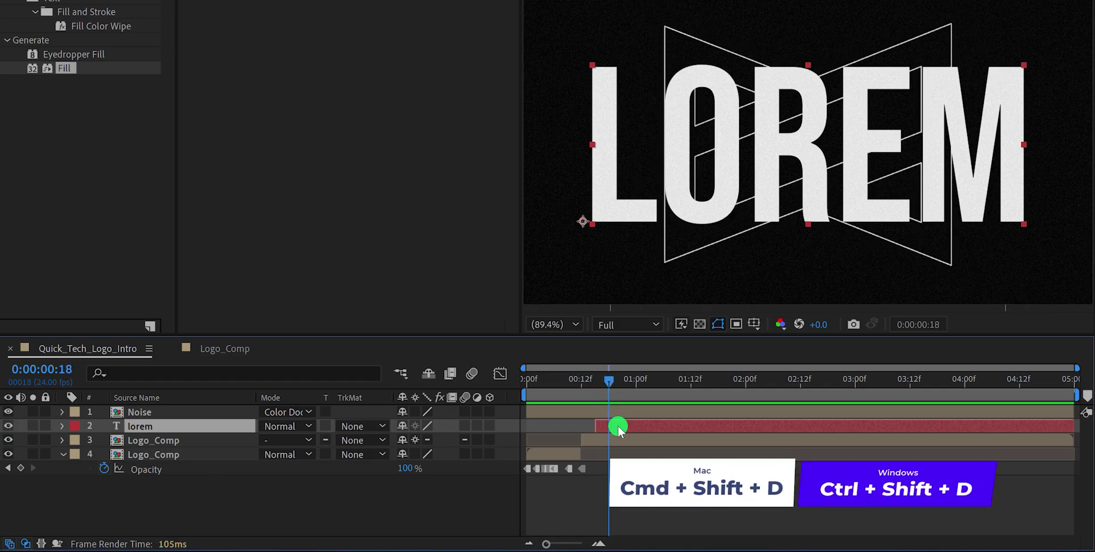
key(ctrl+shift+d)
key(Delete)
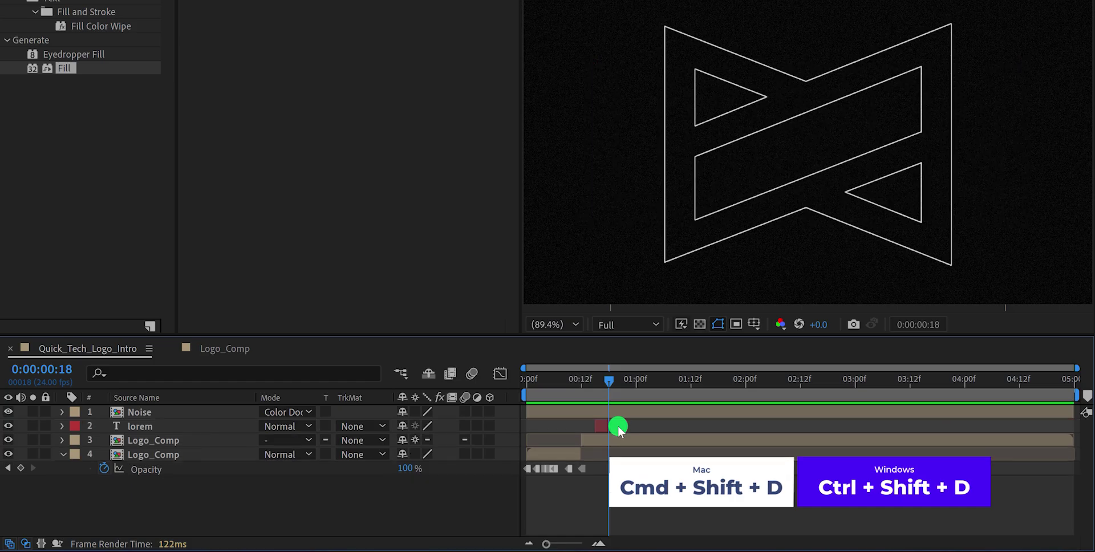
Step: Create an adjustment layer at the top of the composition and rename it Invert
right_click(427, 487)
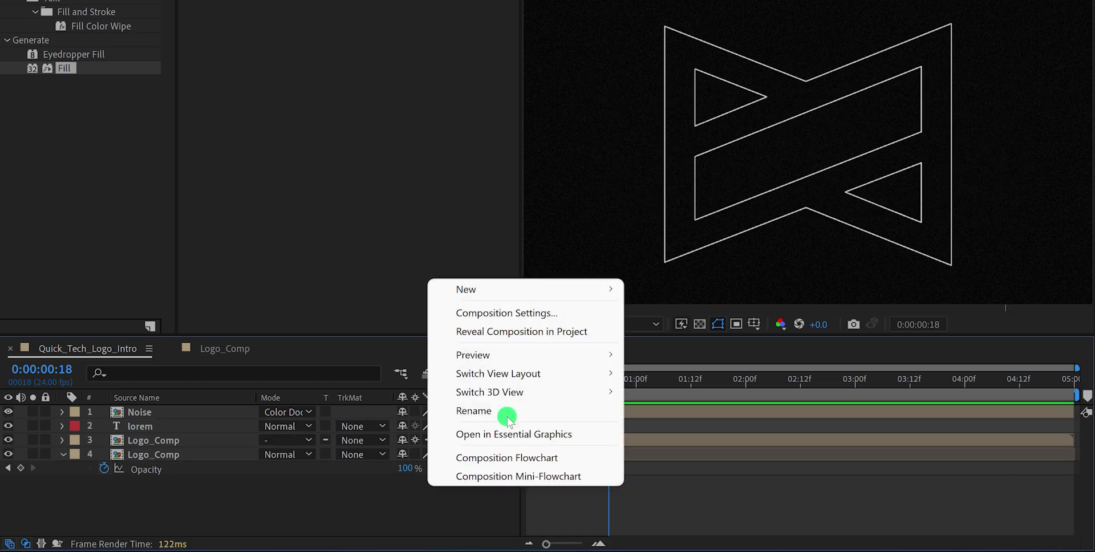
mouse_move(531, 291)
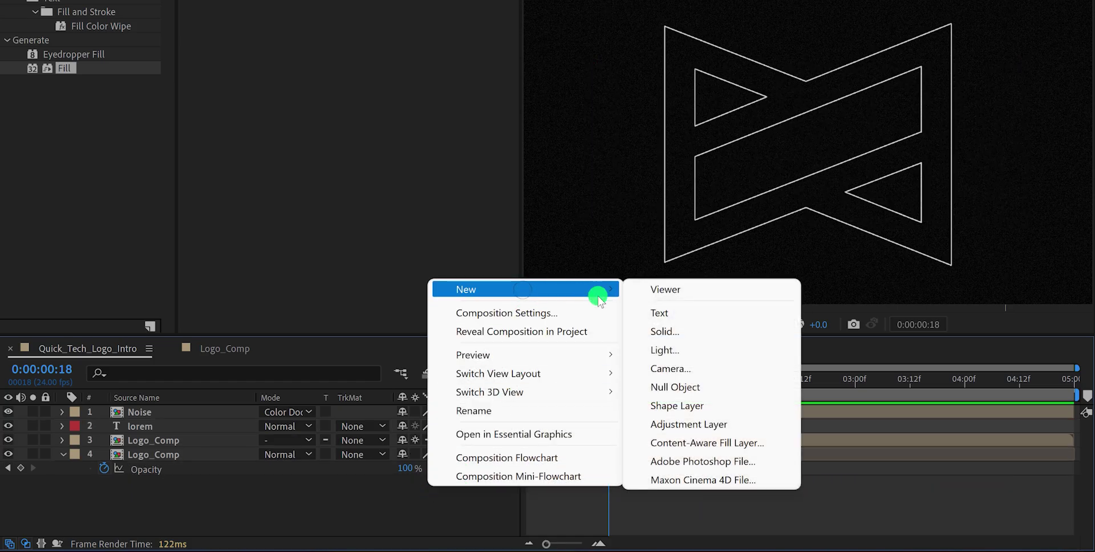
click(698, 422)
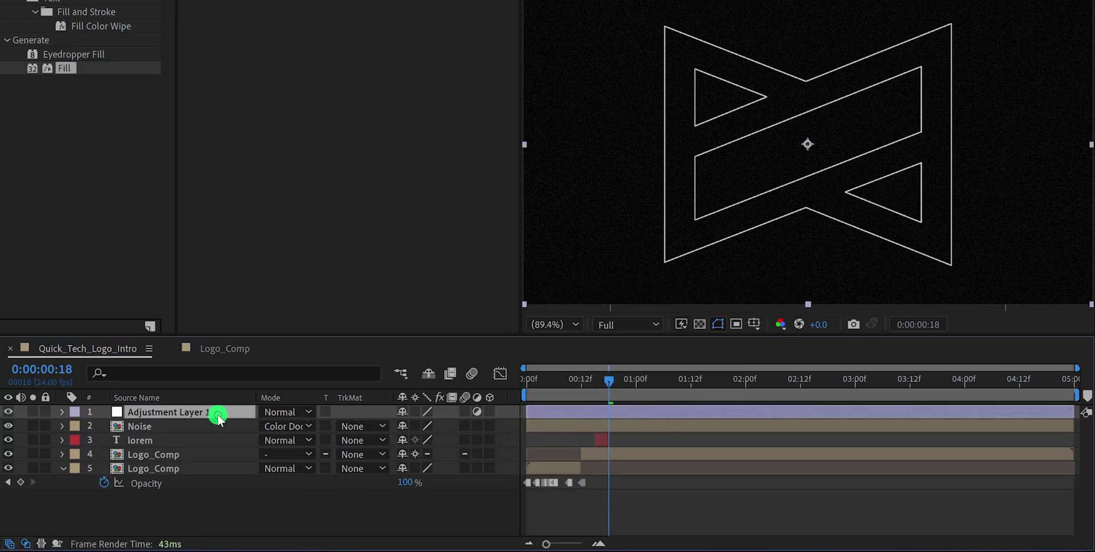
key(Return)
text(Invert)
key(Return)
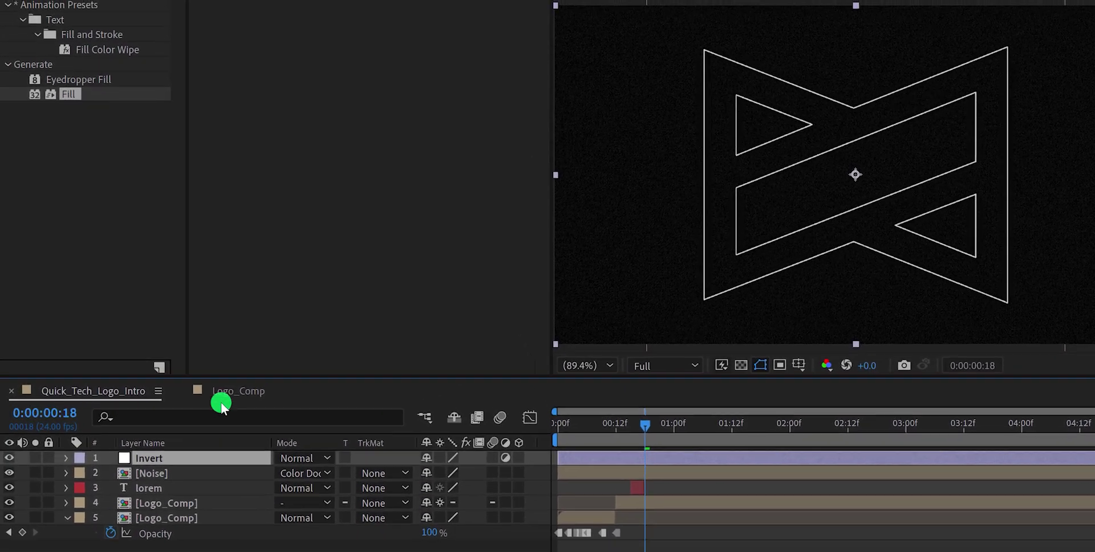
Step: Find the Invert effect and apply it to the Invert adjustment layer
click(88, 0)
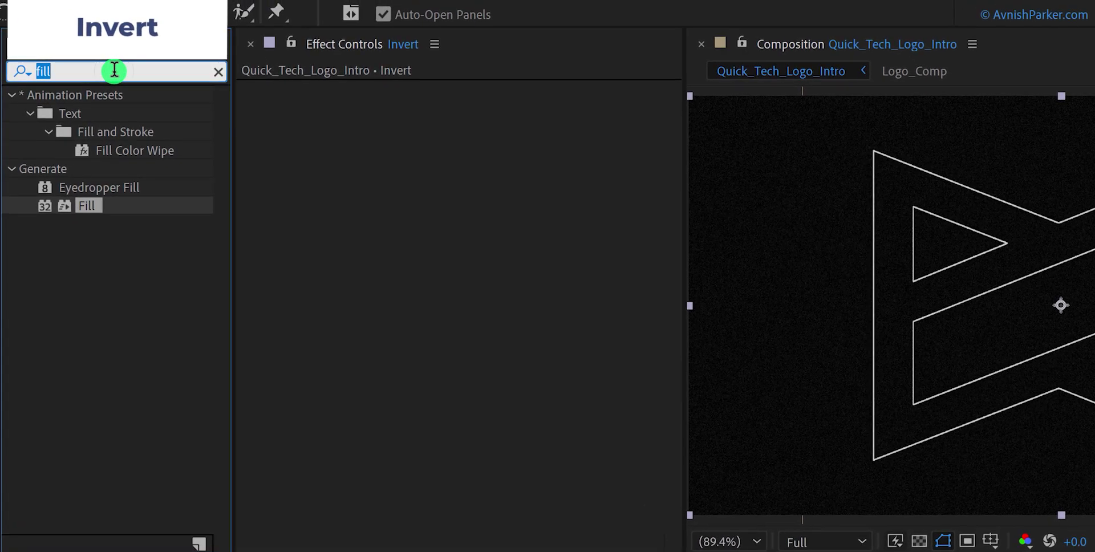
text(invert)
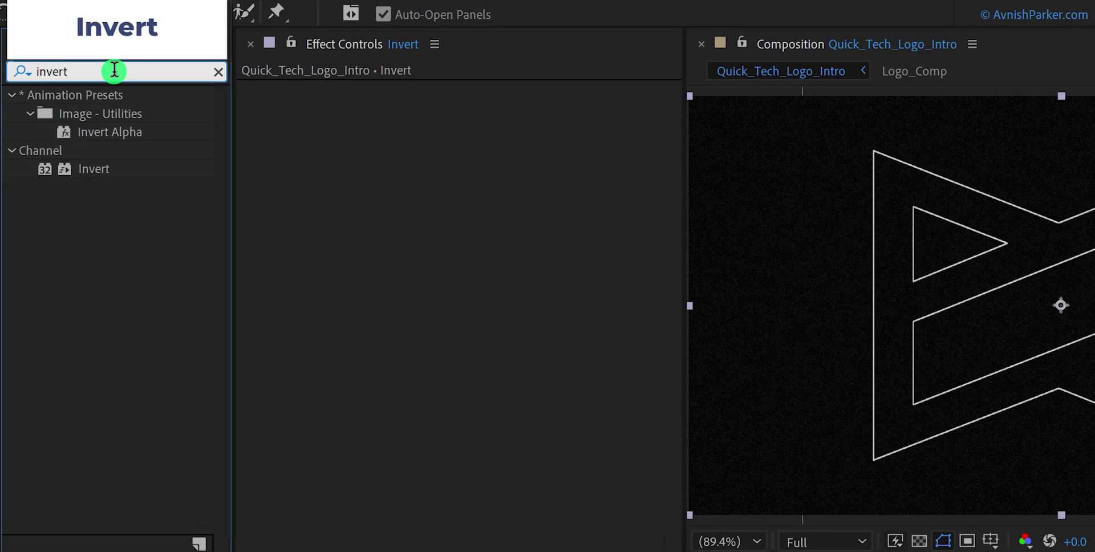
drag(94, 169, 374, 209)
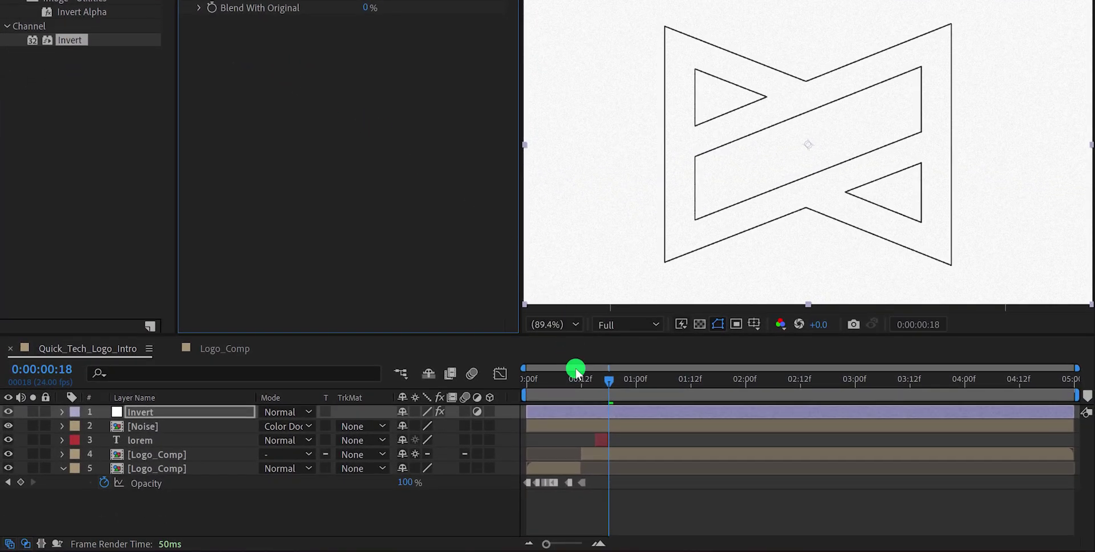
Step: Trim the start of the Invert layer to about 0:00:00:16, then split it at 0:00:00:20 and delete the remainder
drag(528, 411, 596, 417)
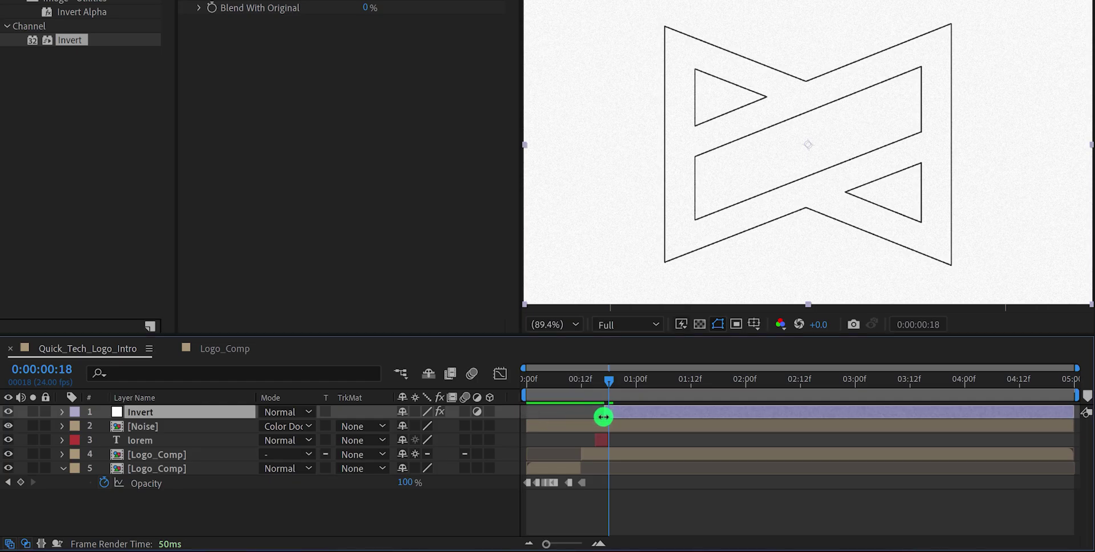
drag(606, 383, 617, 384)
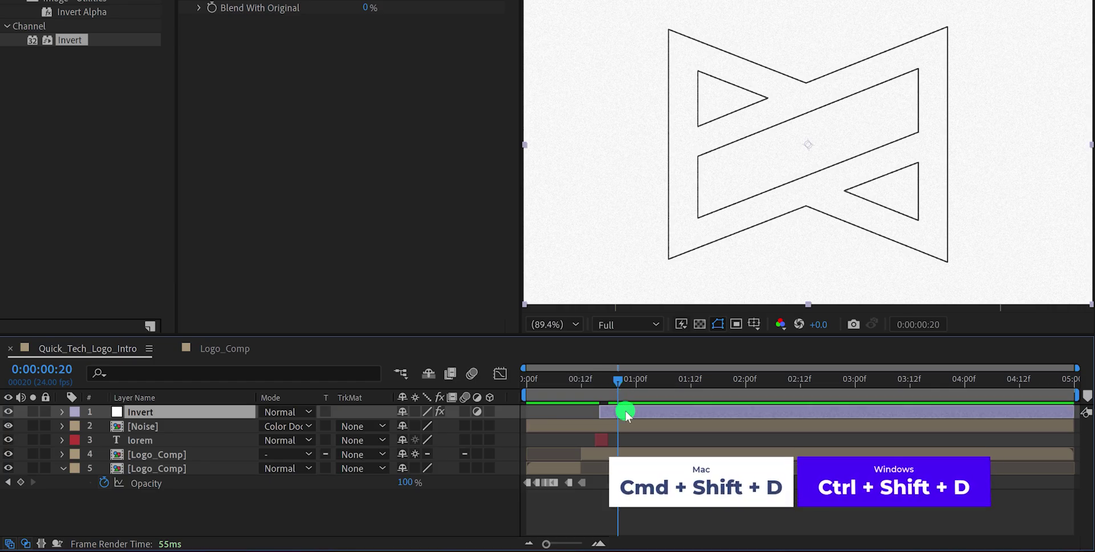
key(ctrl+shift+d)
key(Delete)
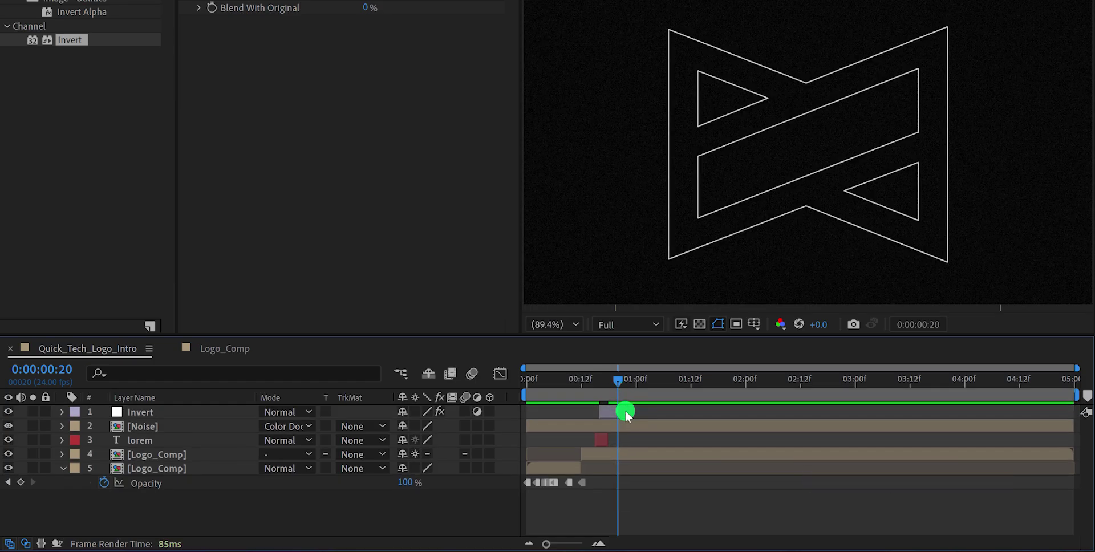
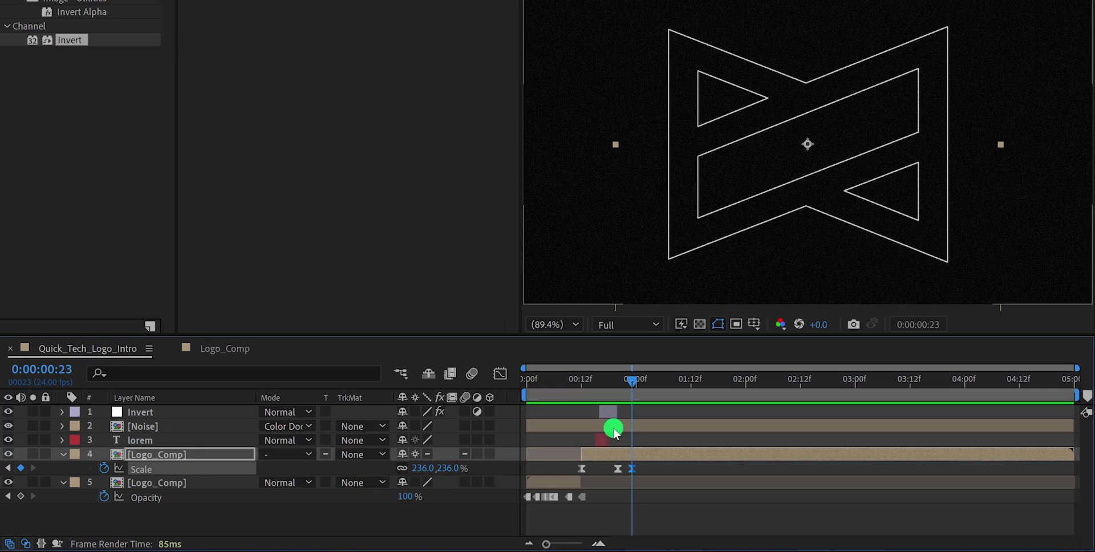
Step: Keyframe the outlined Logo_Comp layer's scale to 180% at 0:00:01:03, 122% at 0:00:01:08 and 100% at 0:00:01:12
drag(638, 377, 649, 391)
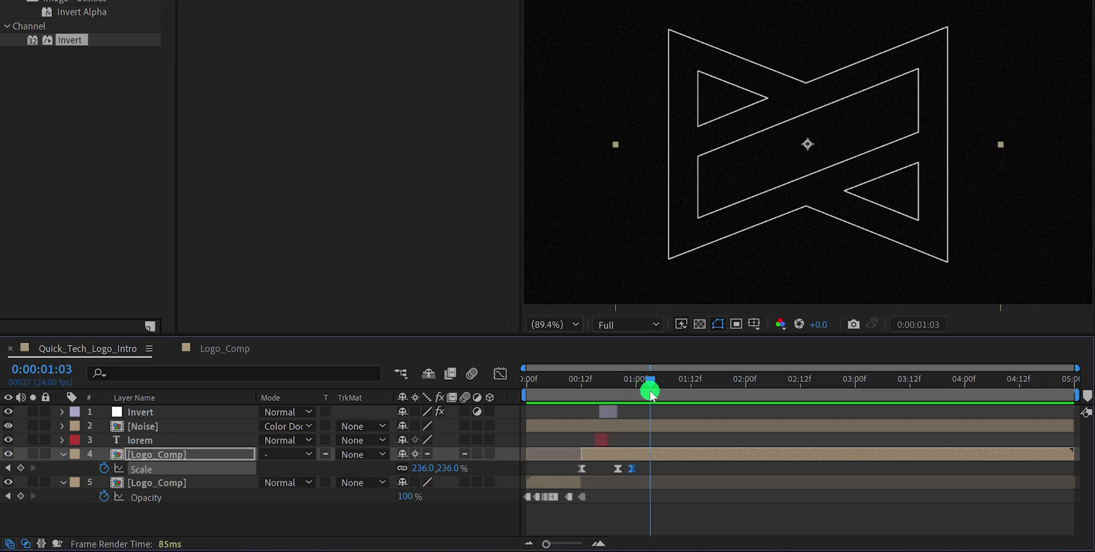
drag(447, 468, 406, 467)
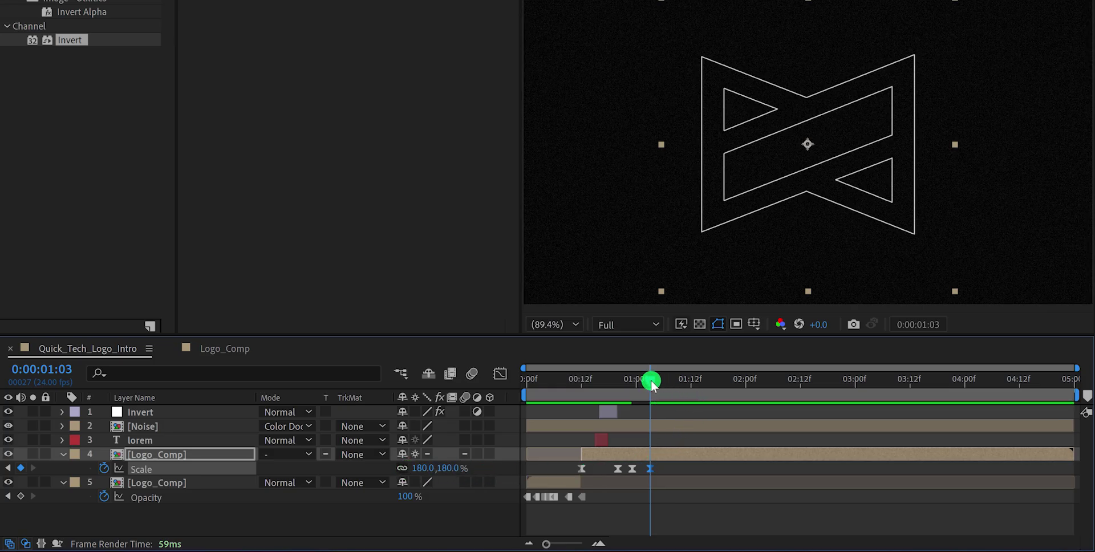
drag(651, 381, 672, 390)
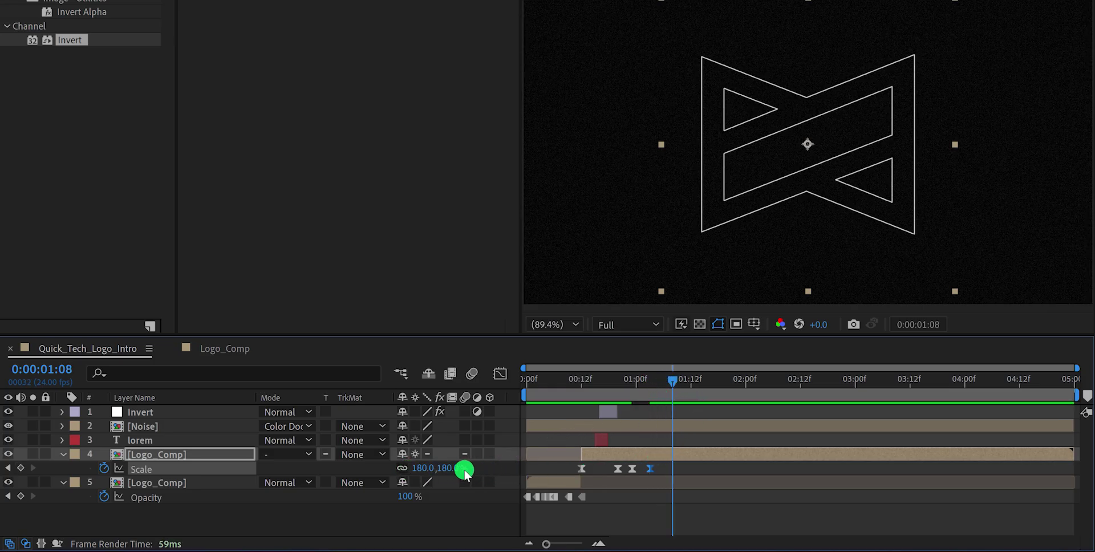
drag(451, 468, 405, 468)
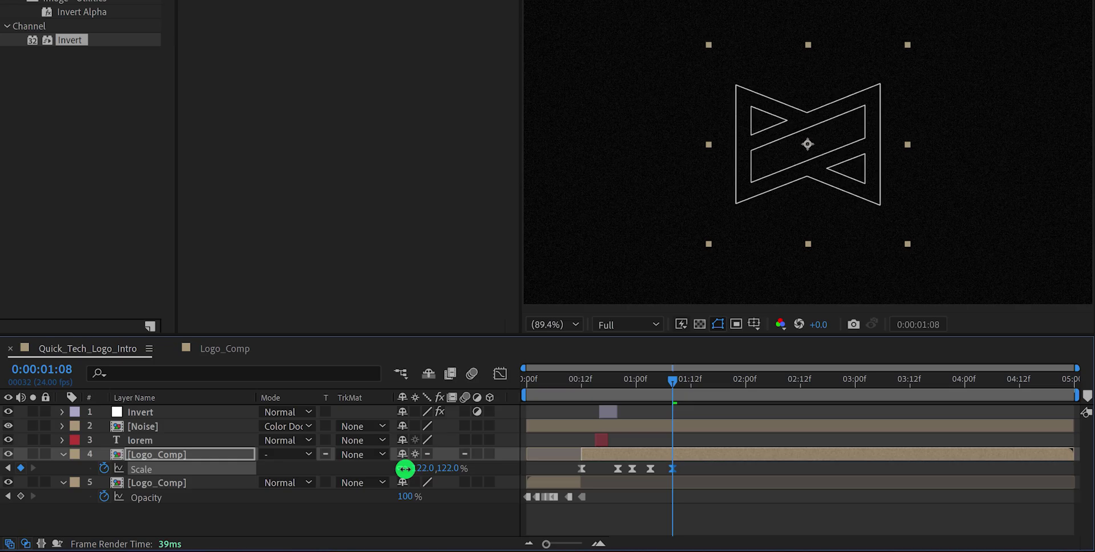
drag(675, 385, 693, 394)
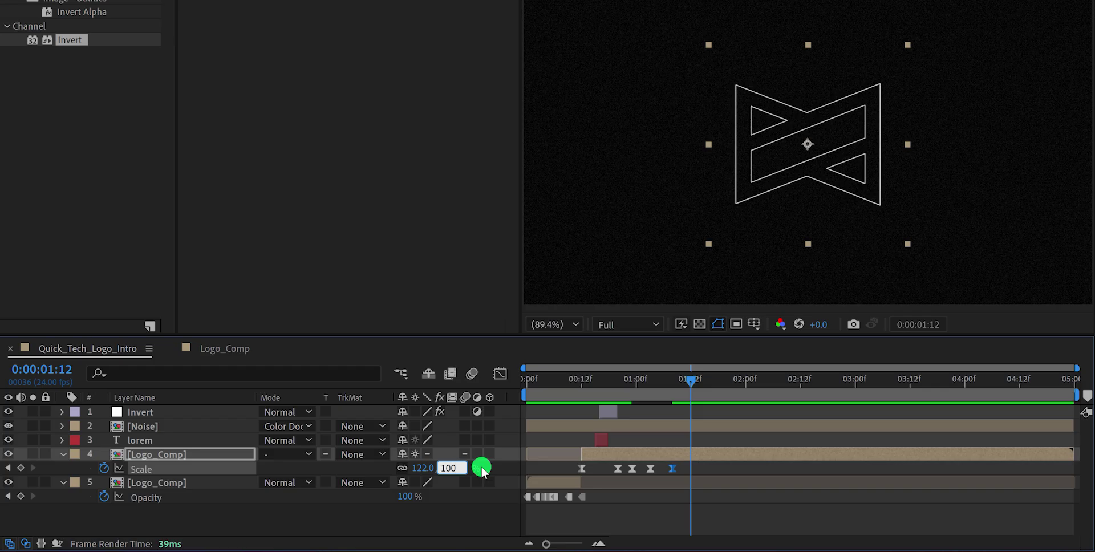
key(Return)
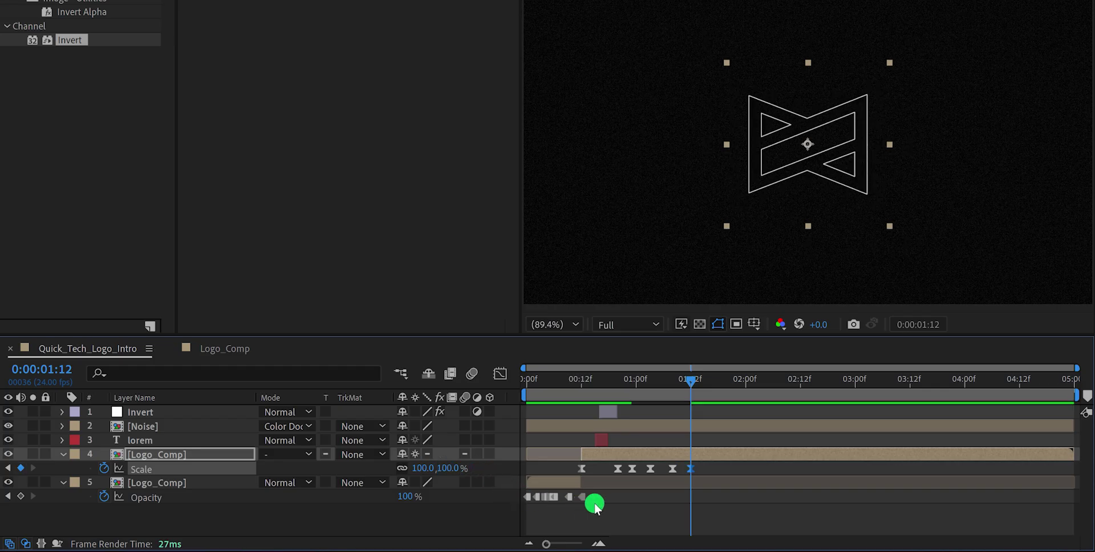
Step: Convert the last four scale keyframes of the outlined Logo_Comp layer to hold keyframes
drag(710, 464, 630, 475)
right_click(636, 473)
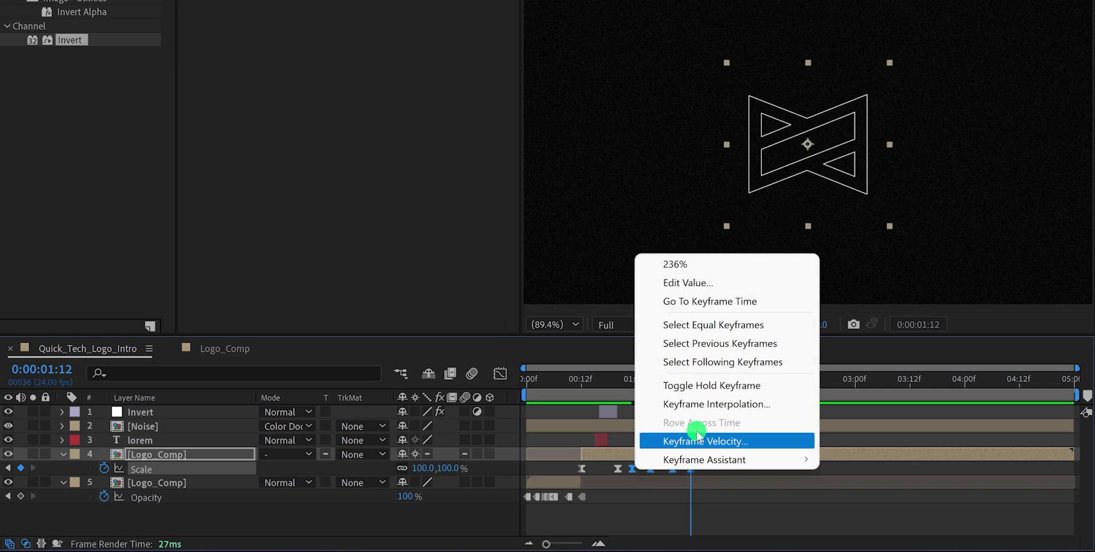
click(709, 385)
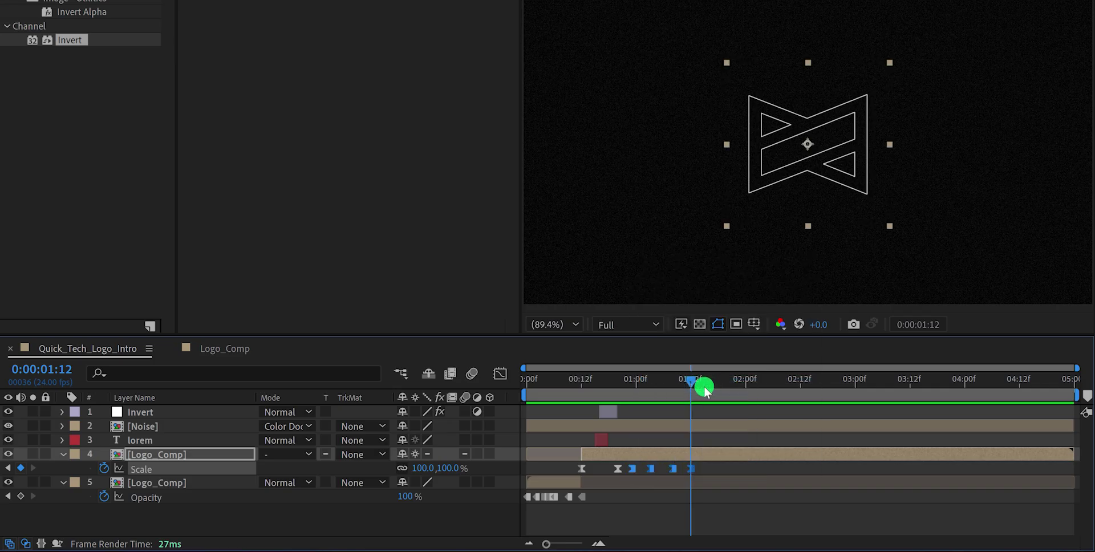
Step: Split the outlined Logo_Comp layer at 0:00:01:12, keeping both parts
click(624, 380)
drag(625, 381, 691, 404)
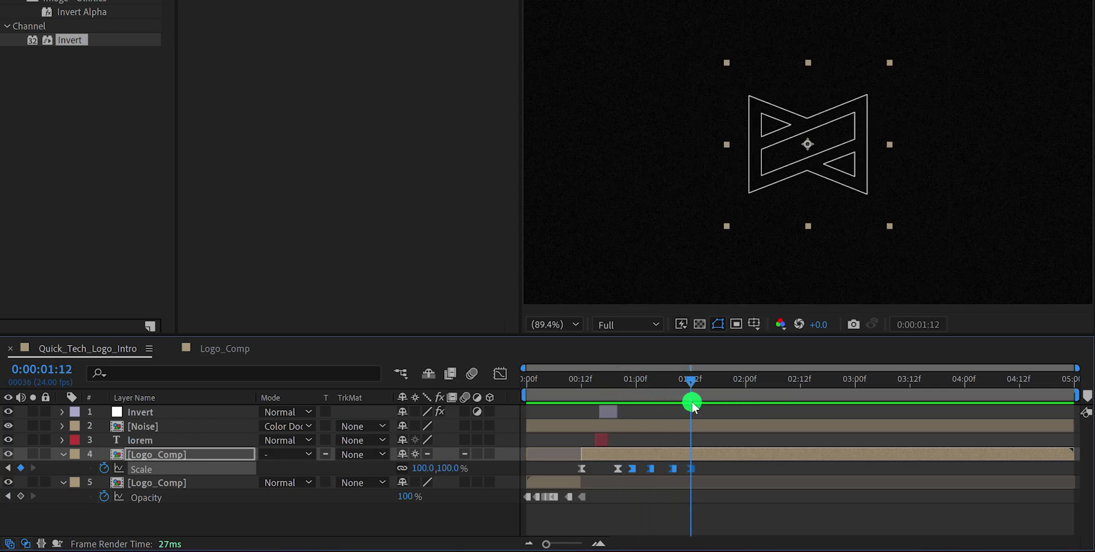
click(708, 461)
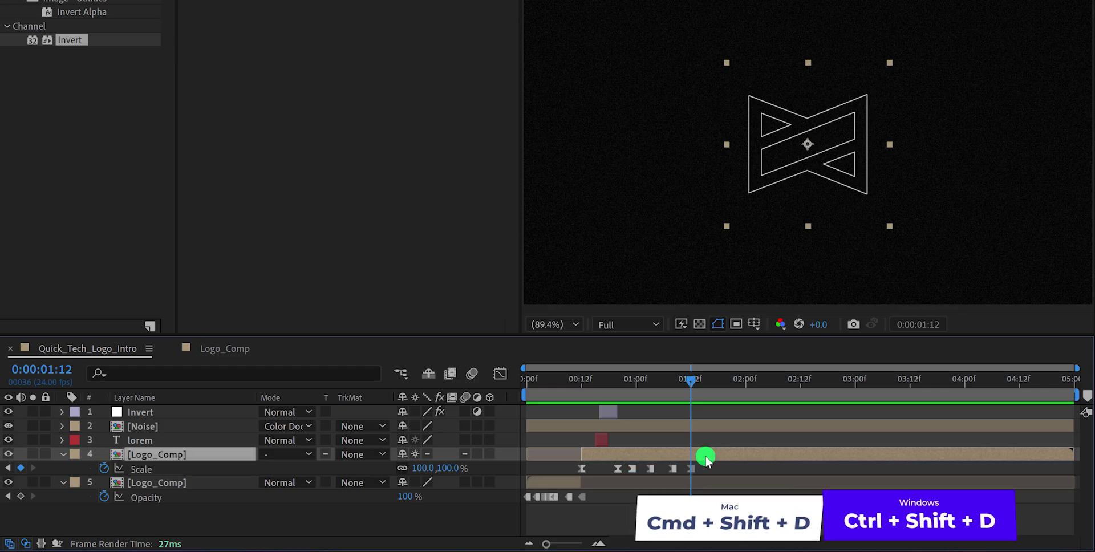
key(ctrl+shift+d)
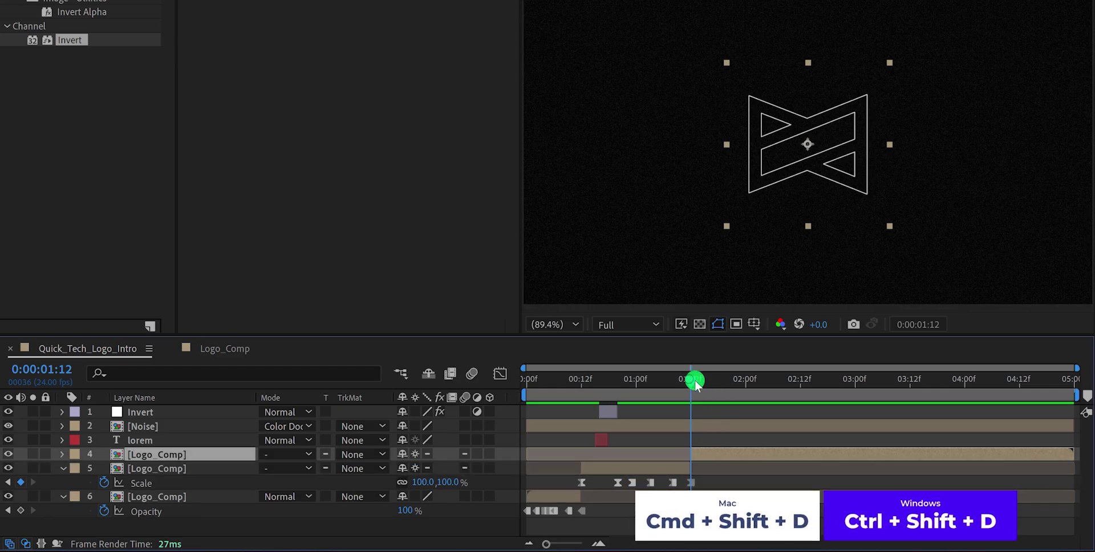
Step: At 0:00:01:19, delete the Stroke layer style from the Logo_Comp part that starts at 0:00:01:12
drag(694, 382, 721, 383)
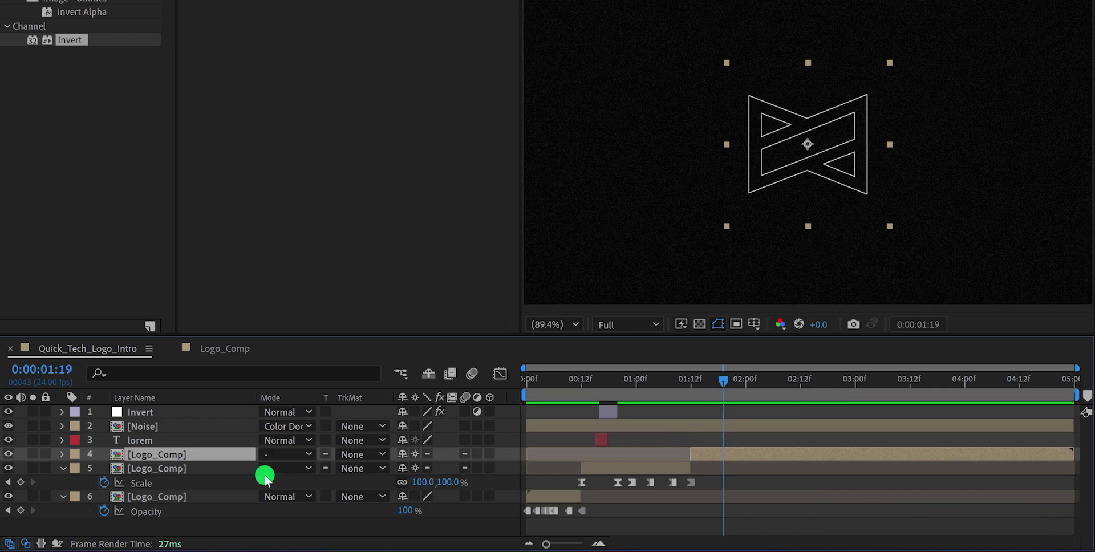
click(61, 454)
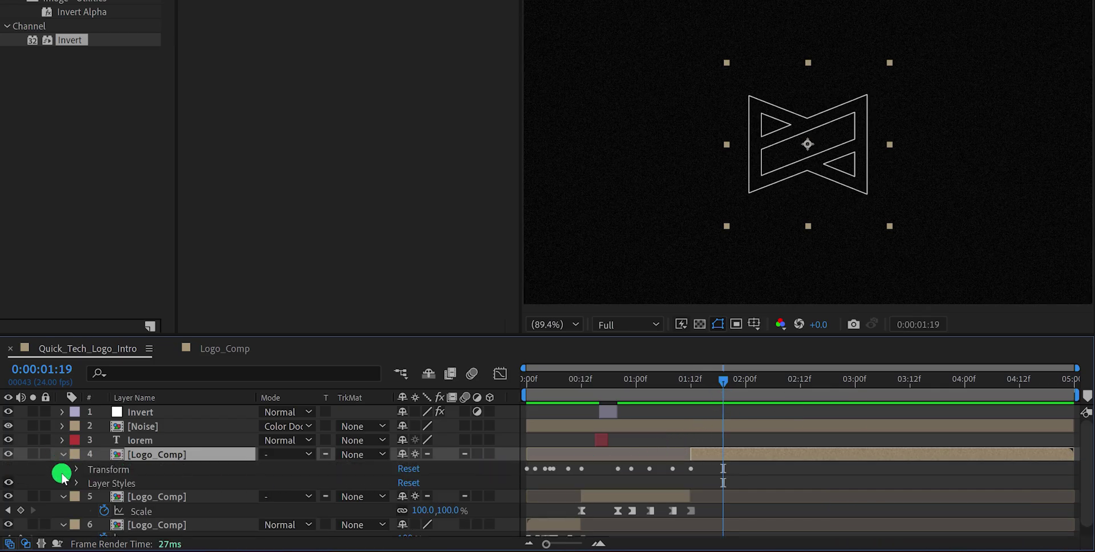
click(77, 482)
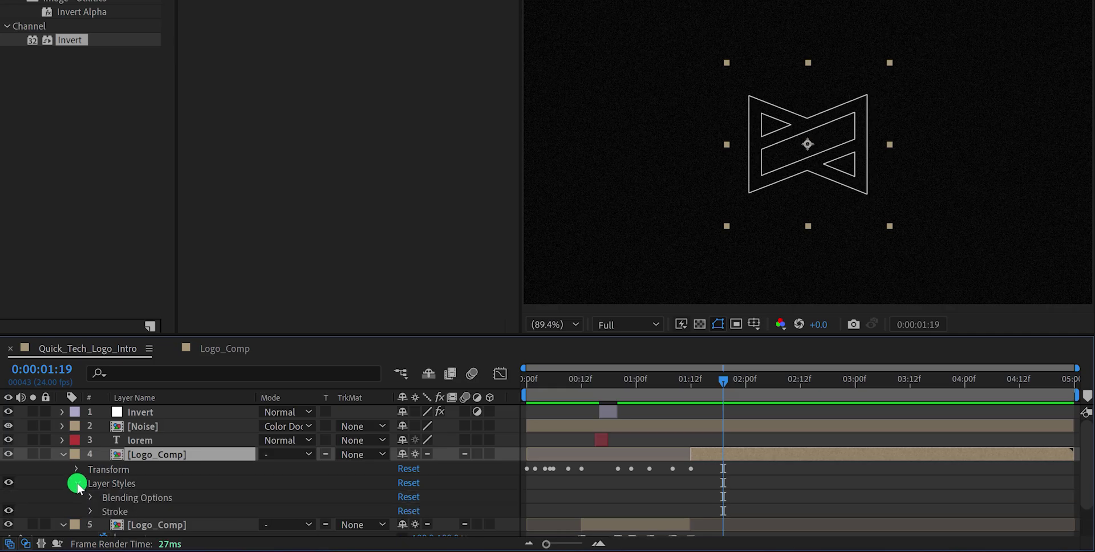
click(108, 510)
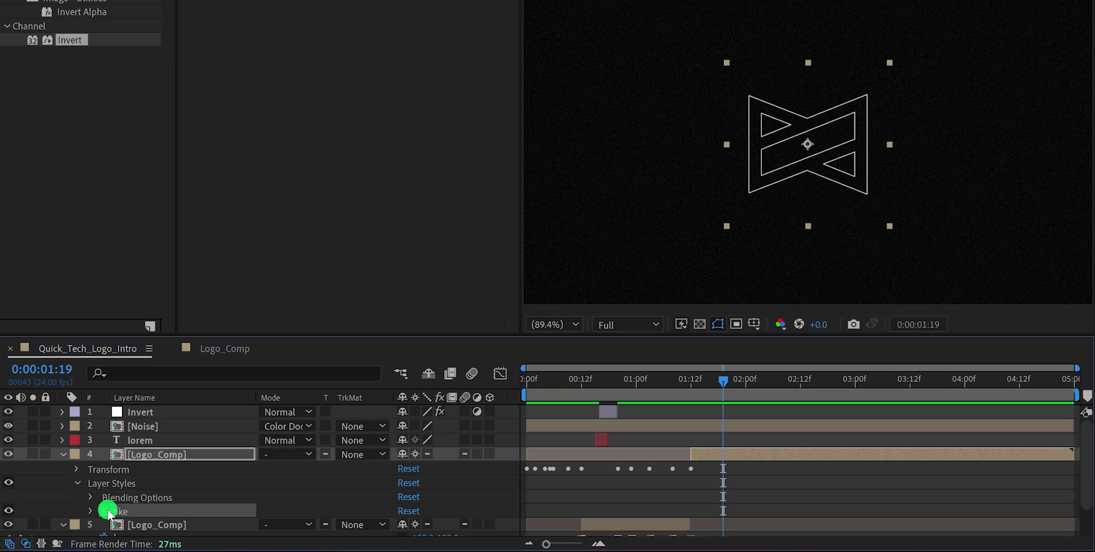
key(Delete)
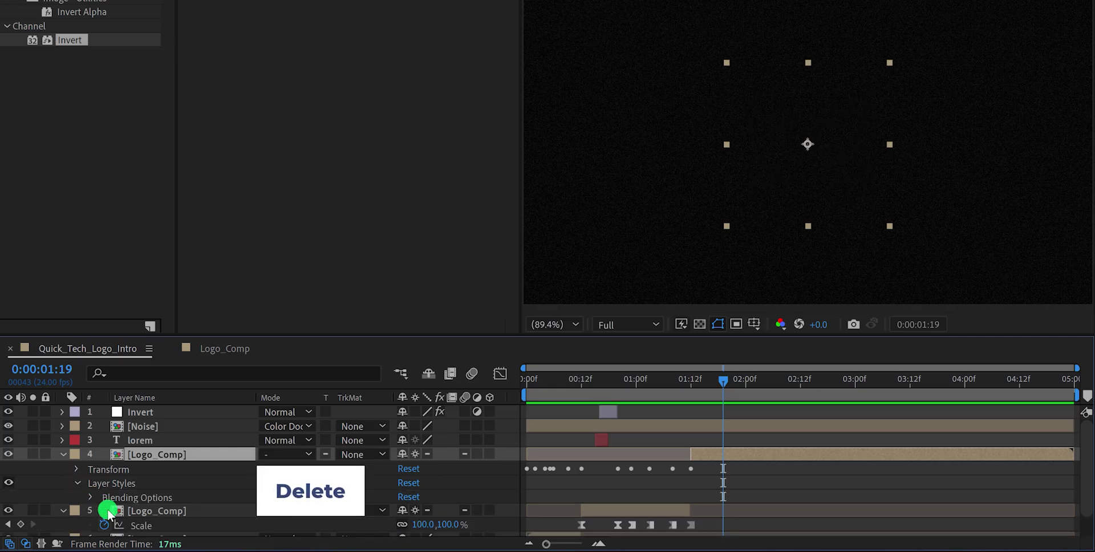
Step: Set the Fill Opacity in the same Logo_Comp part's advanced blending options to 100%
click(90, 498)
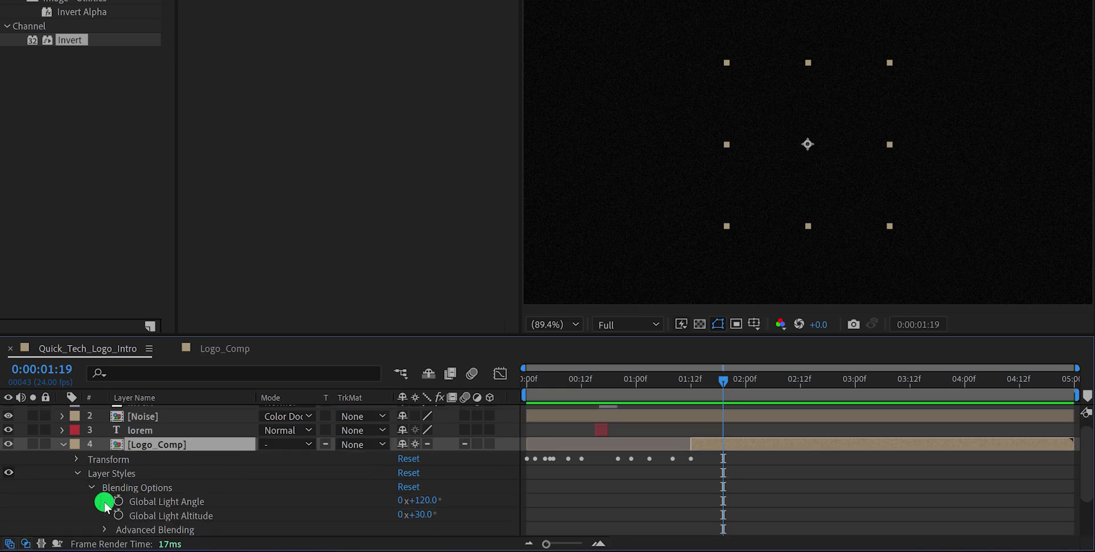
click(104, 531)
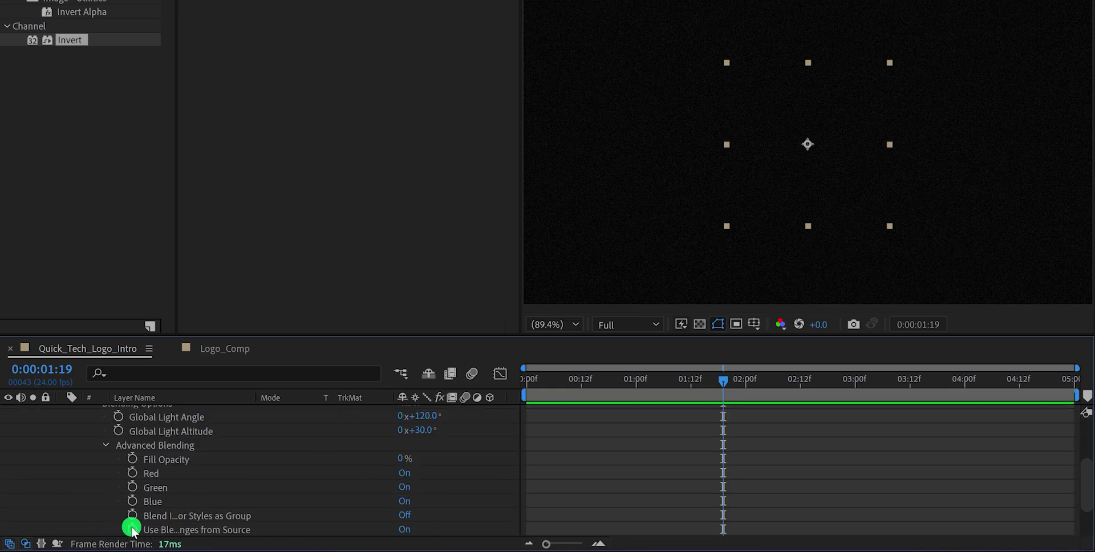
click(183, 459)
drag(401, 459, 634, 457)
click(674, 457)
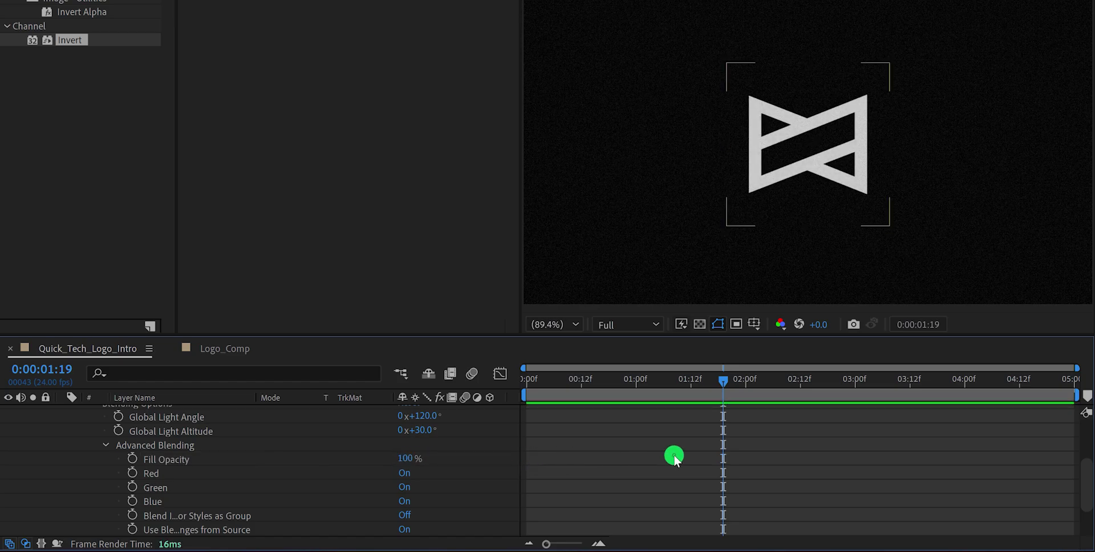
scroll(673, 457, up, 3)
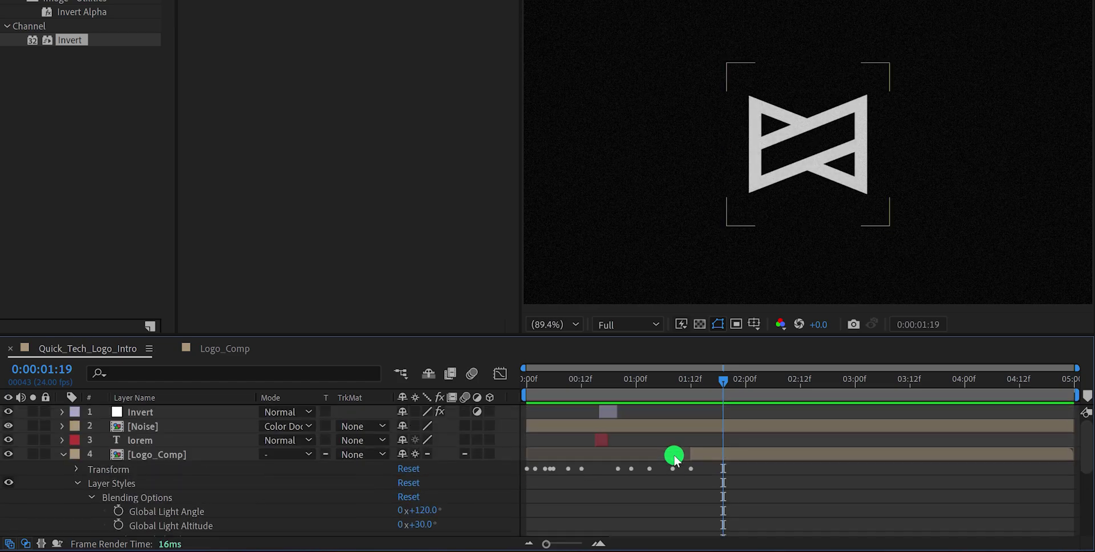
Step: Find the CC Jaws effect and apply it to the solid Logo_Comp layer that starts at 0:00:01:12
click(729, 455)
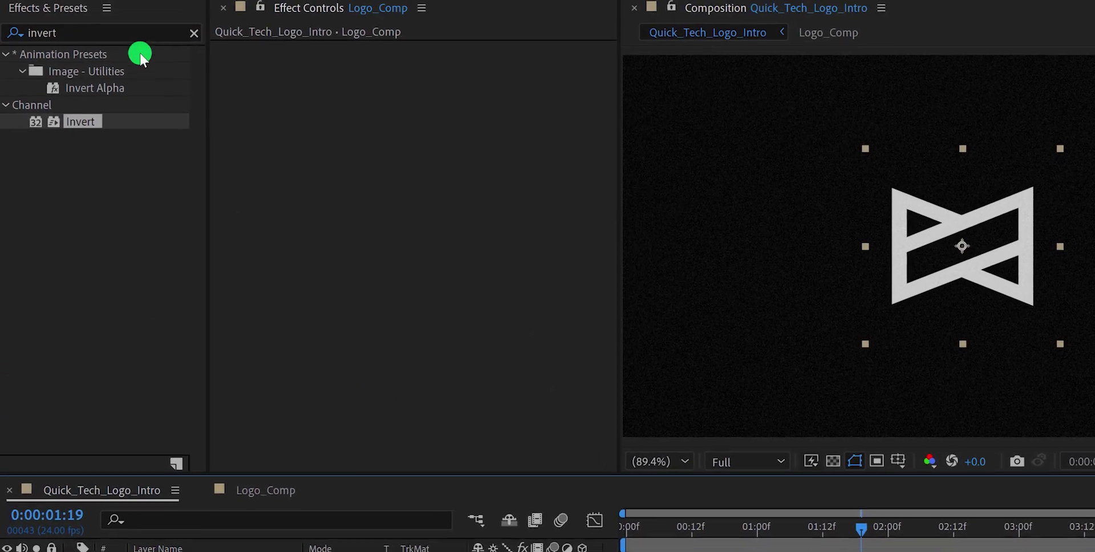
click(108, 1)
double_click(133, 63)
key(BackSpace)
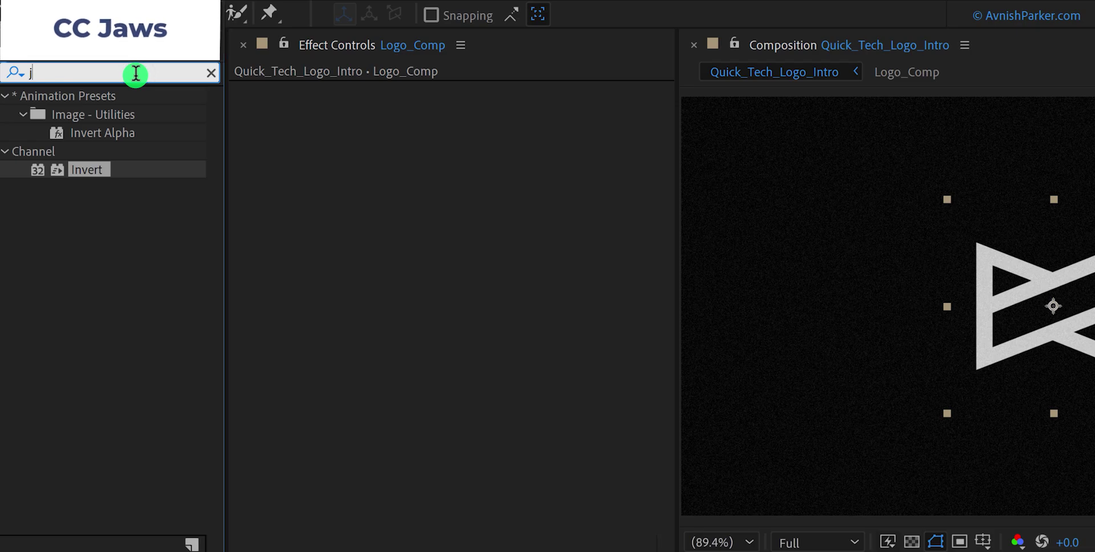
text(jaws)
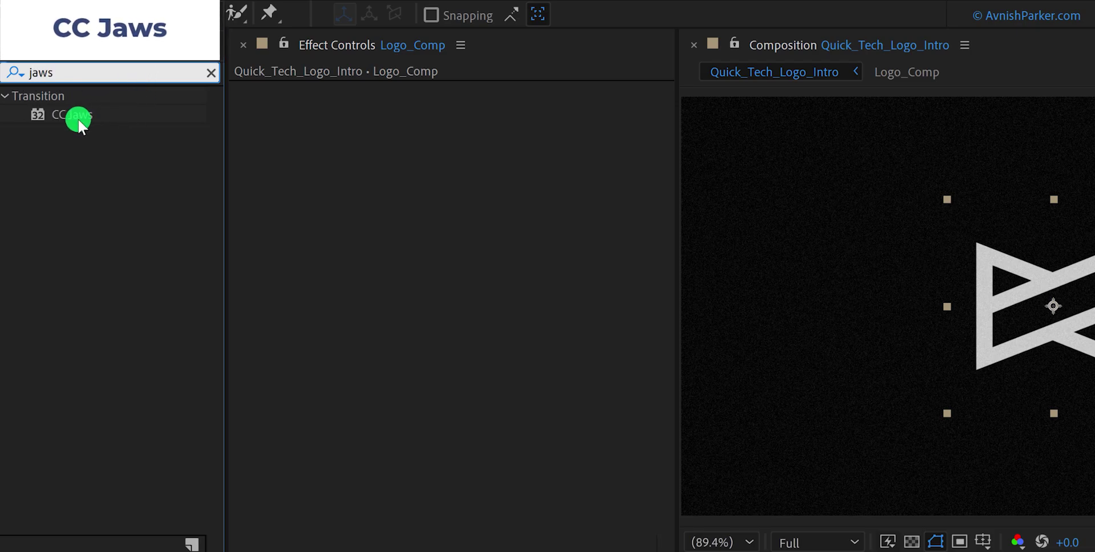
drag(75, 116, 274, 186)
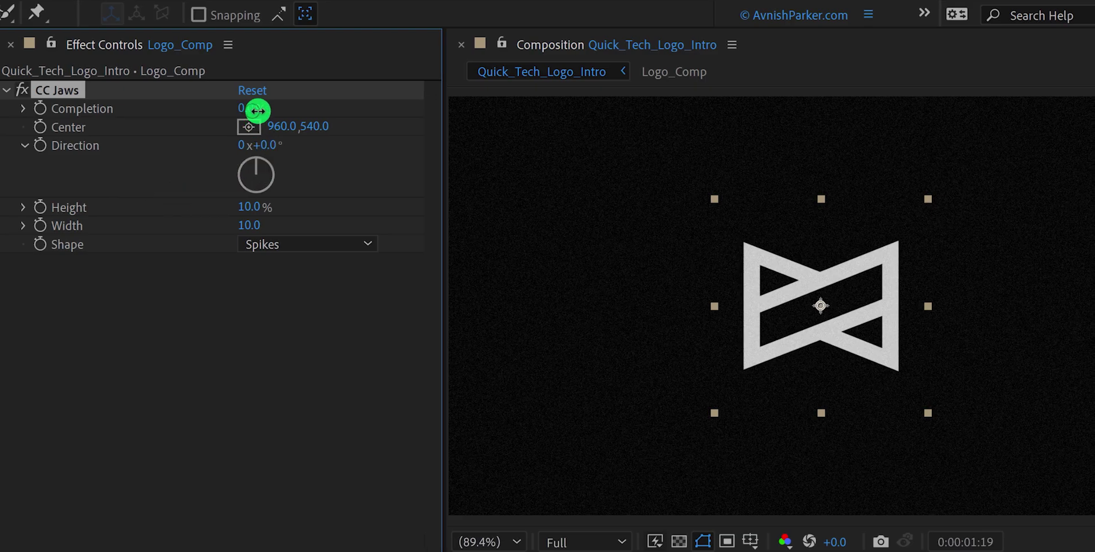
Step: Set CC Jaws to 16% completion, a direction of 45° and a height of 0%
drag(258, 111, 269, 111)
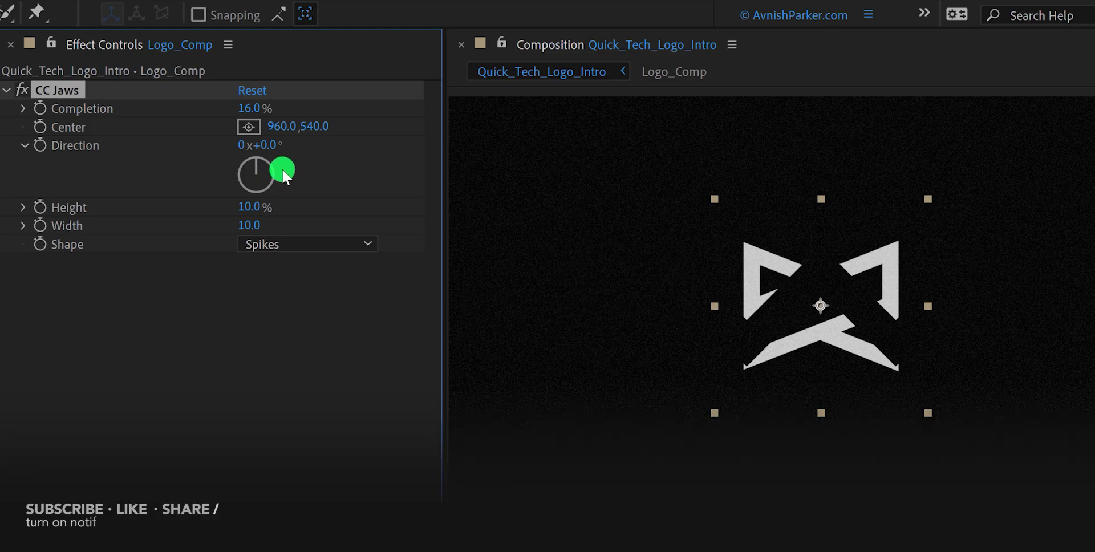
click(272, 145)
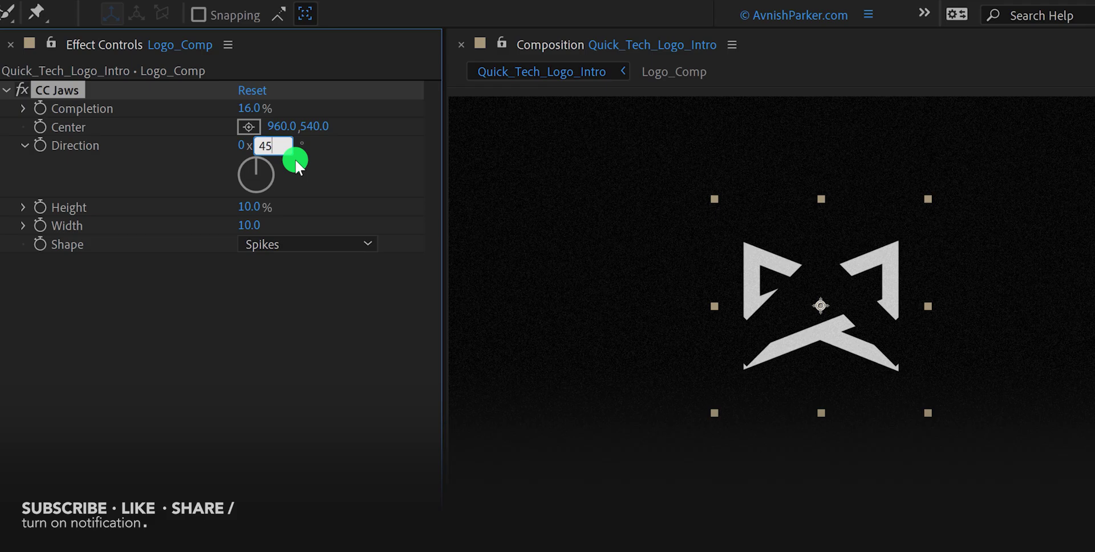
key(Return)
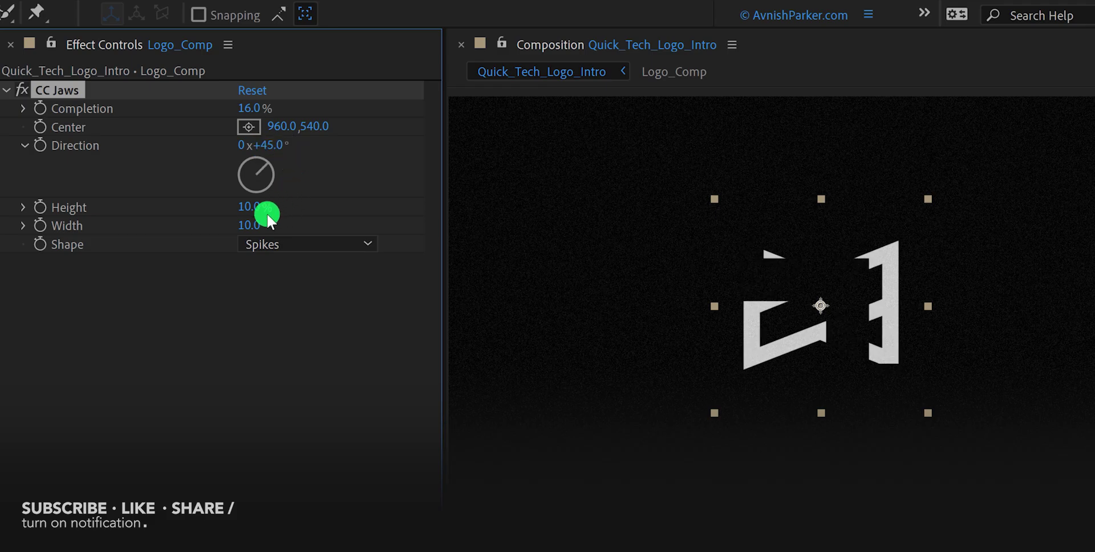
drag(251, 210, 210, 217)
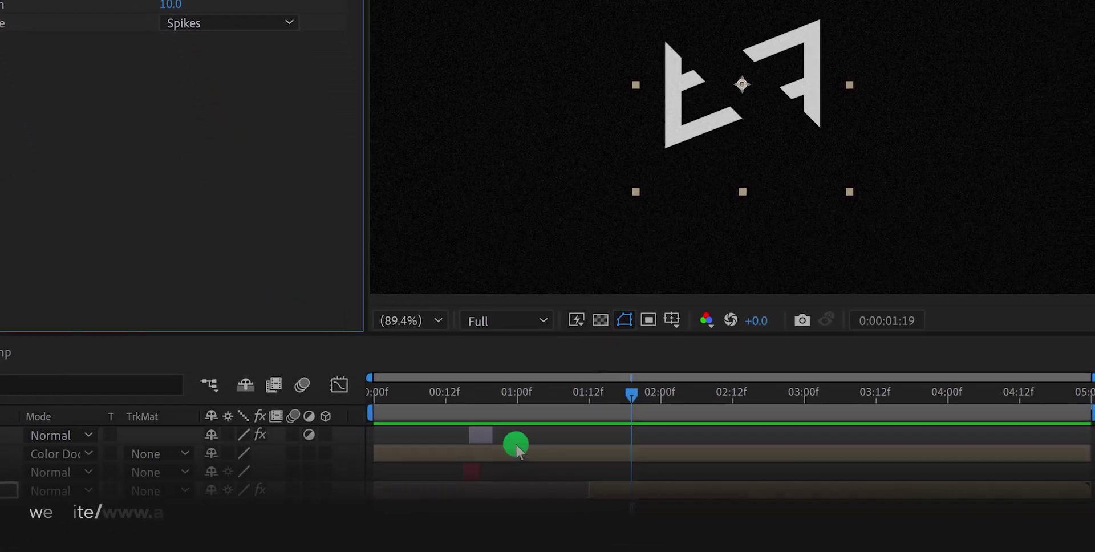
Step: Start keyframing the CC Jaws Completion at 16%, shortly before 0:00:02:00
drag(633, 393, 650, 398)
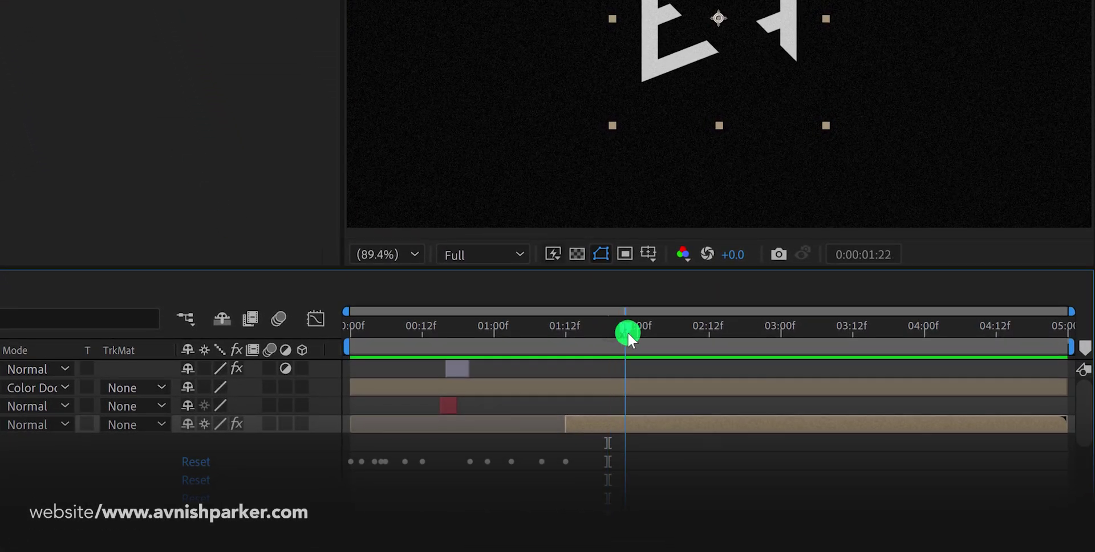
drag(627, 332, 618, 337)
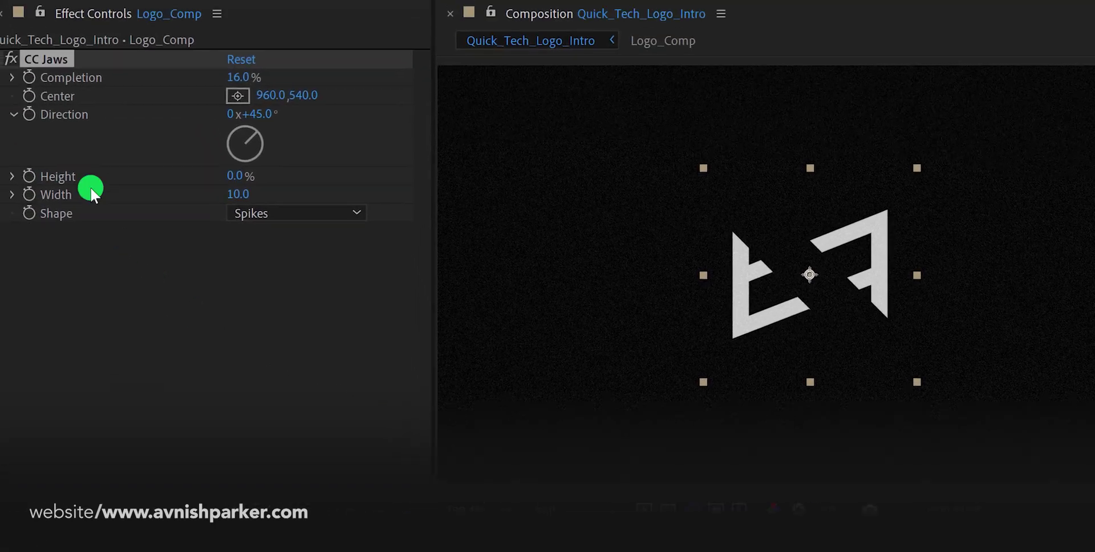
click(39, 108)
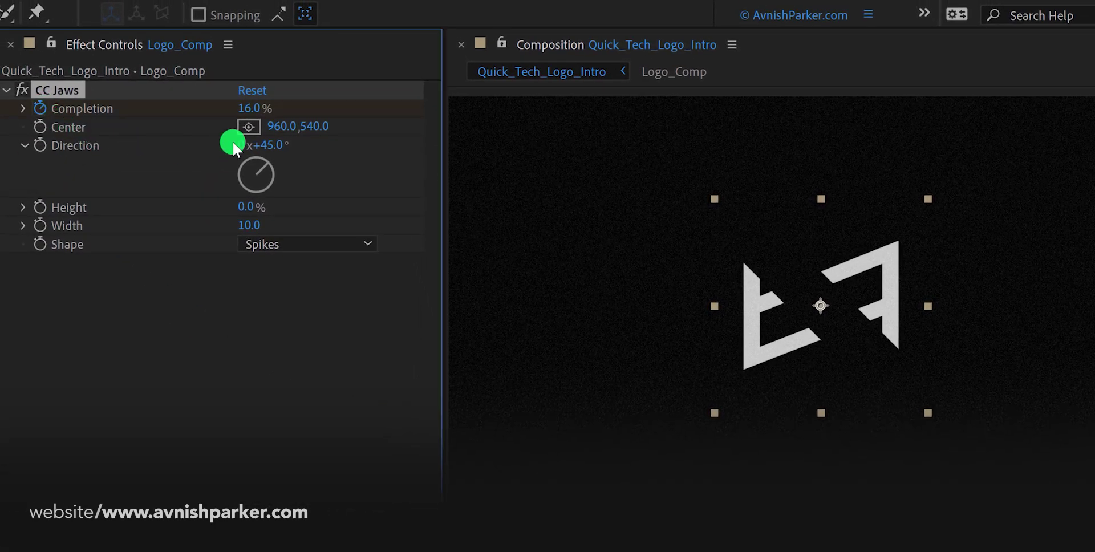
Step: Keyframe the CC Jaws Completion at 0% at 0:00:01:20 and at 81% at 0:00:01:15
drag(254, 107, 231, 111)
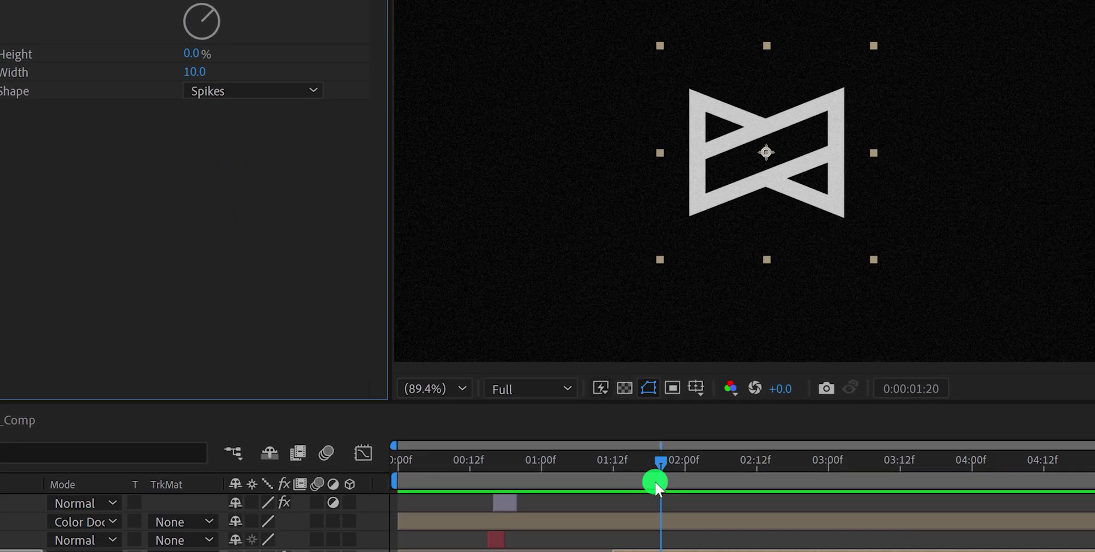
drag(655, 481, 583, 342)
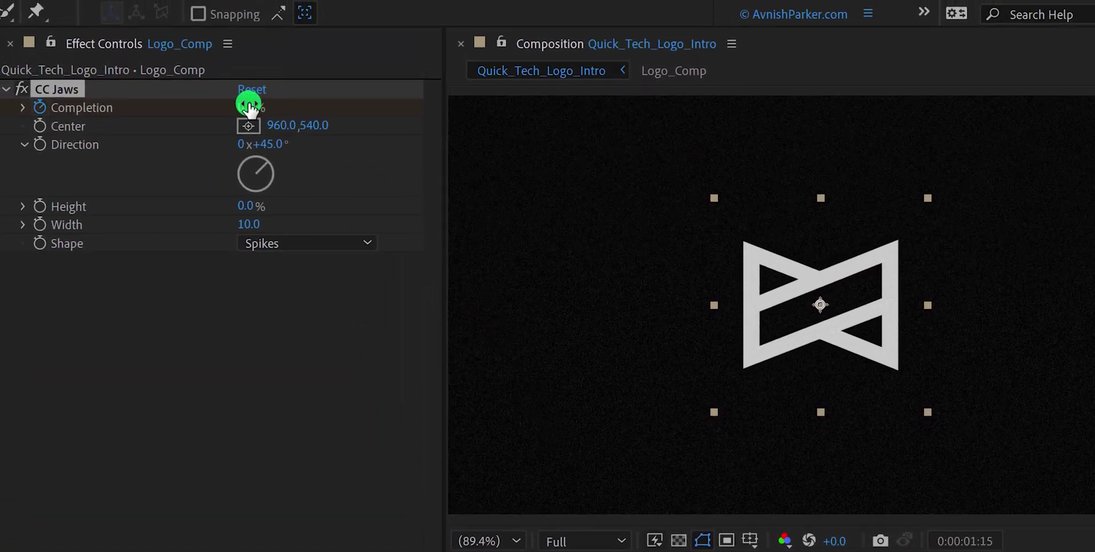
drag(249, 105, 337, 107)
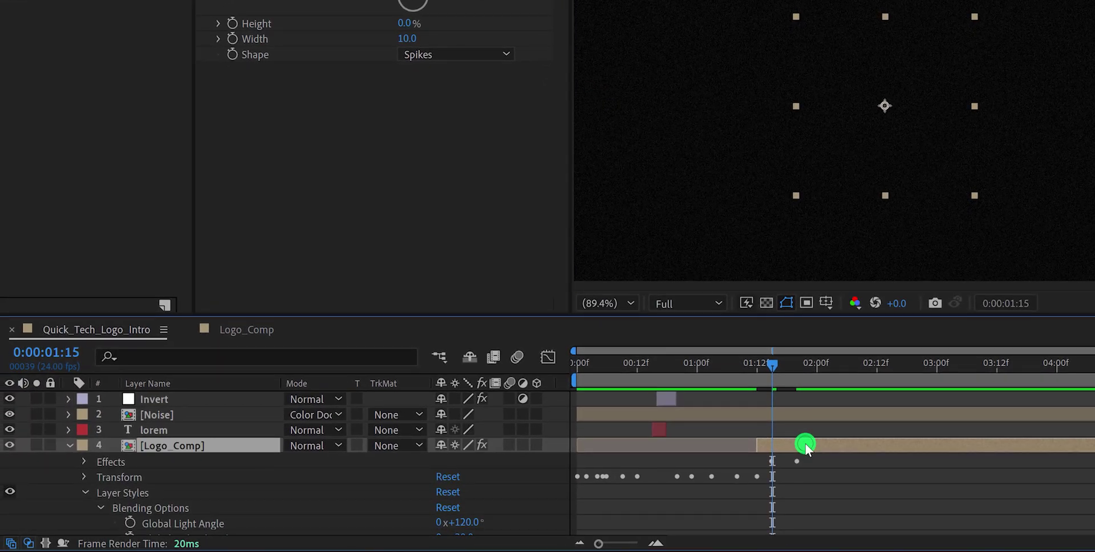
Step: Reveal the solid Logo_Comp layer's keyframes and shift the layer about three frames earlier to start near 0:00:01:09
key(u)
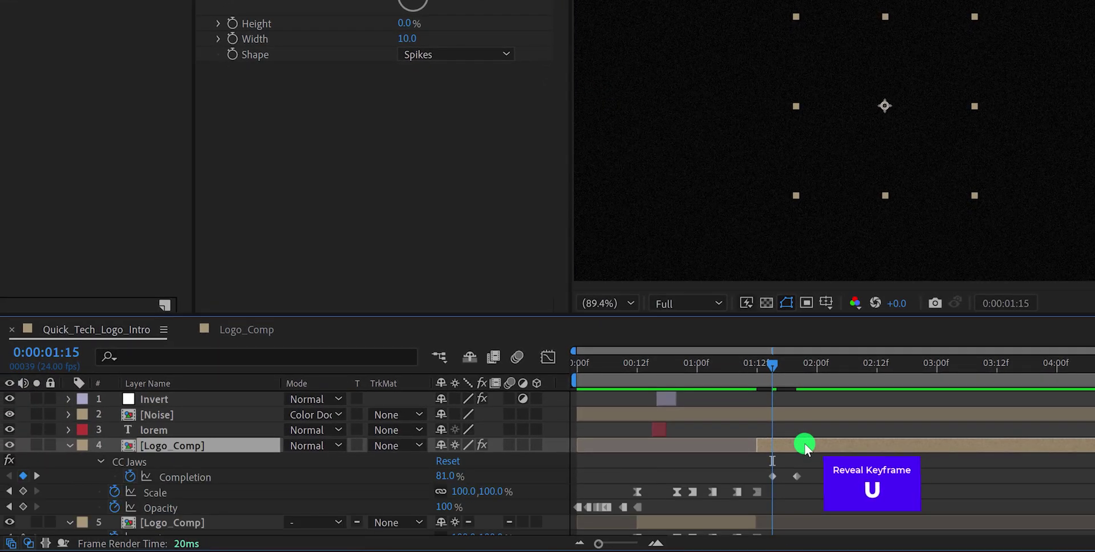
drag(772, 363, 753, 377)
drag(794, 447, 779, 451)
Step: Replace the solid Logo_Comp layer's old Scale keyframes with new ones at 100% near 0:00:01:10 and 84% at 0:00:01:17
drag(750, 365, 782, 377)
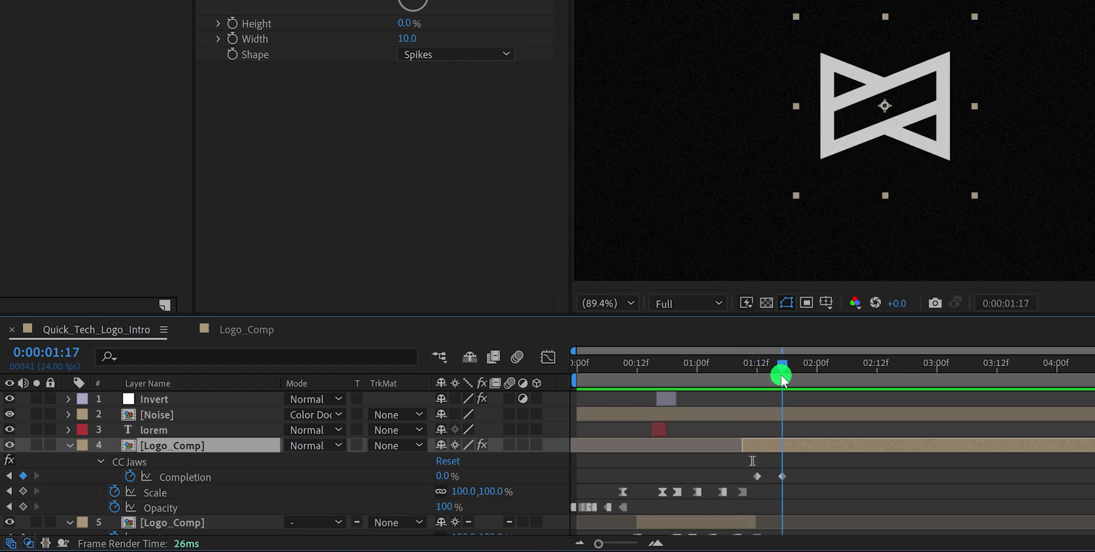
click(795, 445)
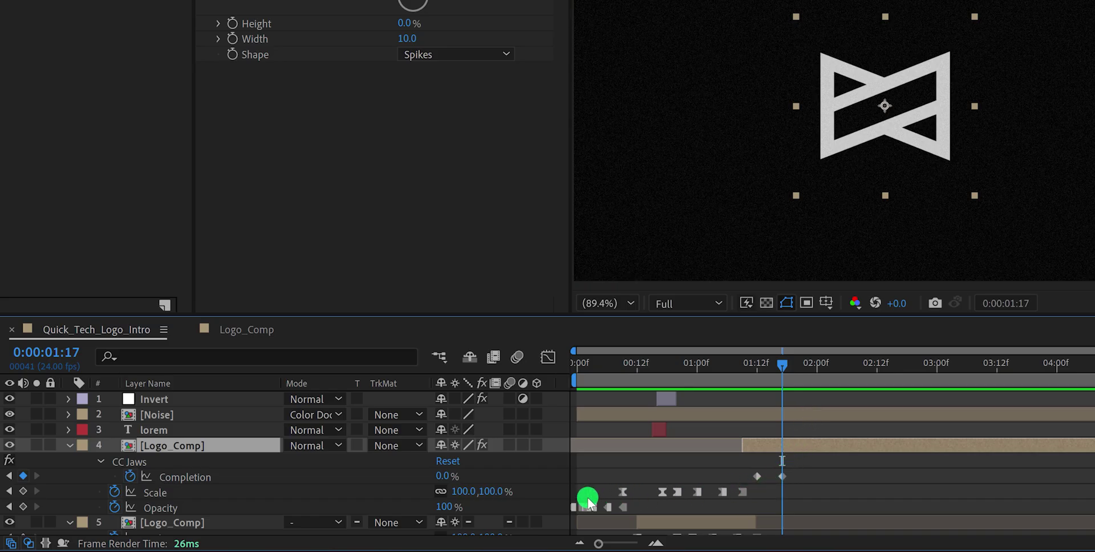
click(111, 492)
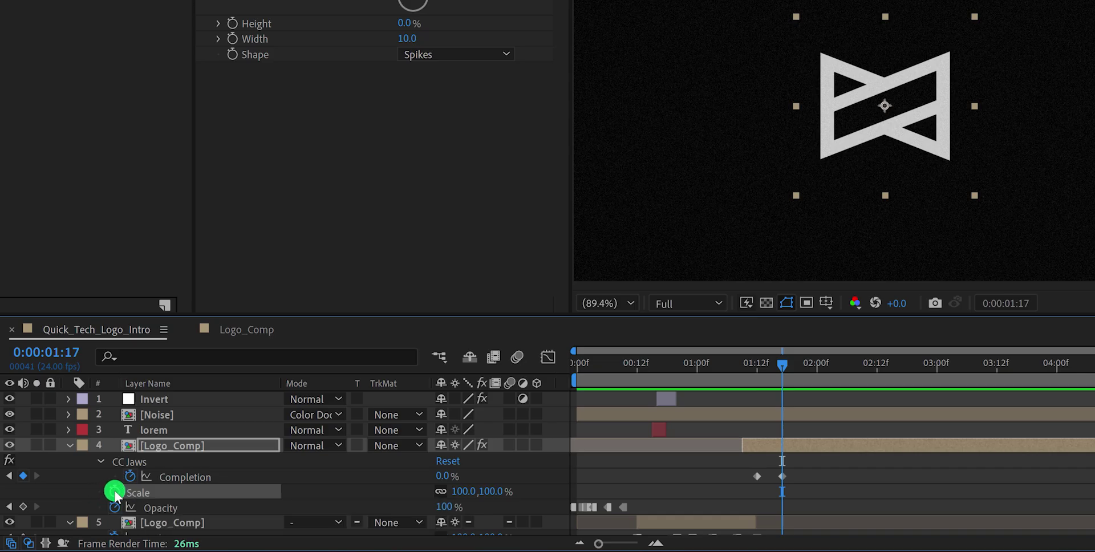
click(115, 492)
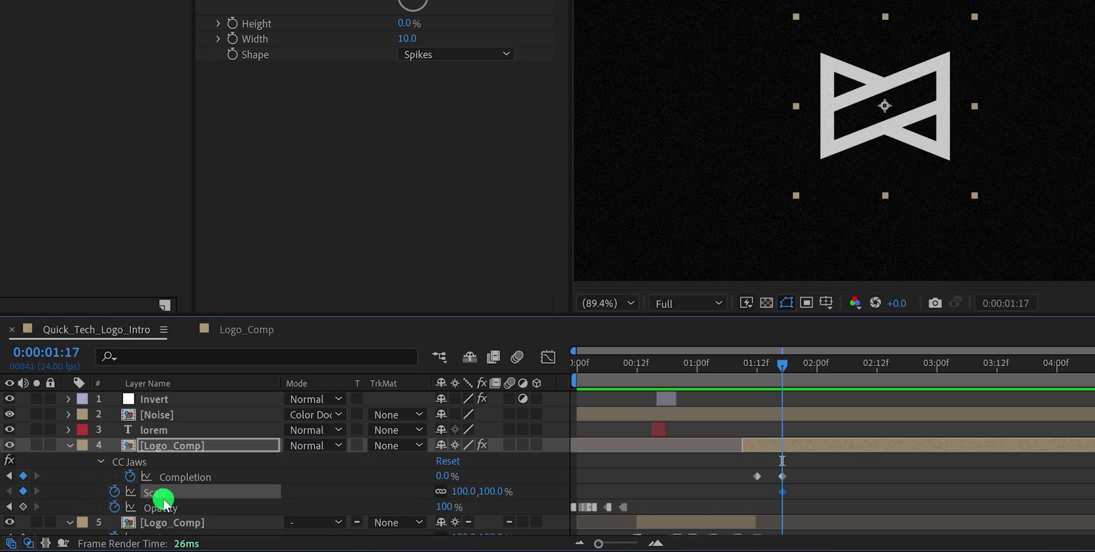
click(783, 491)
drag(783, 492, 748, 494)
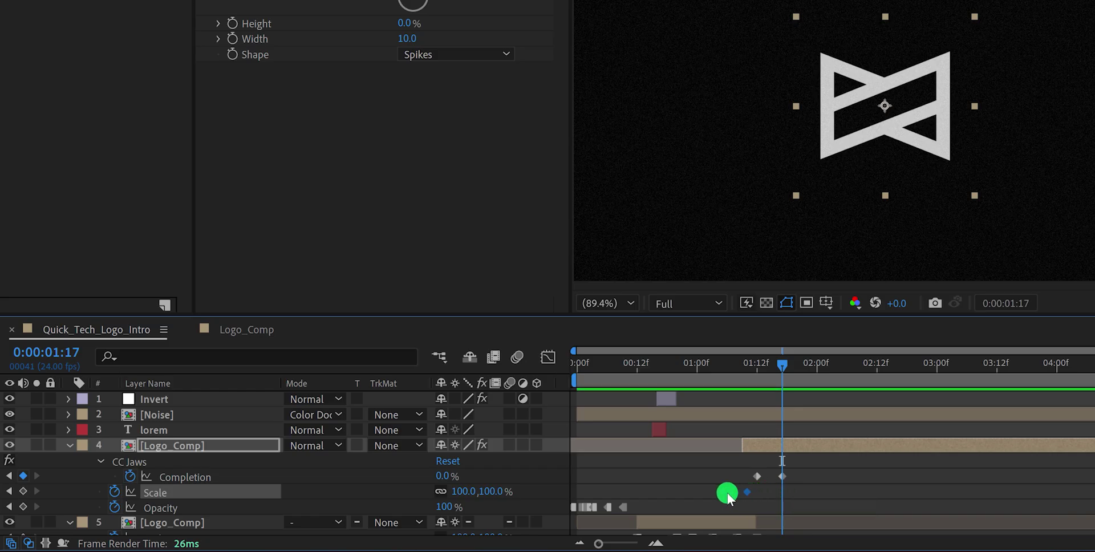
drag(496, 493, 482, 492)
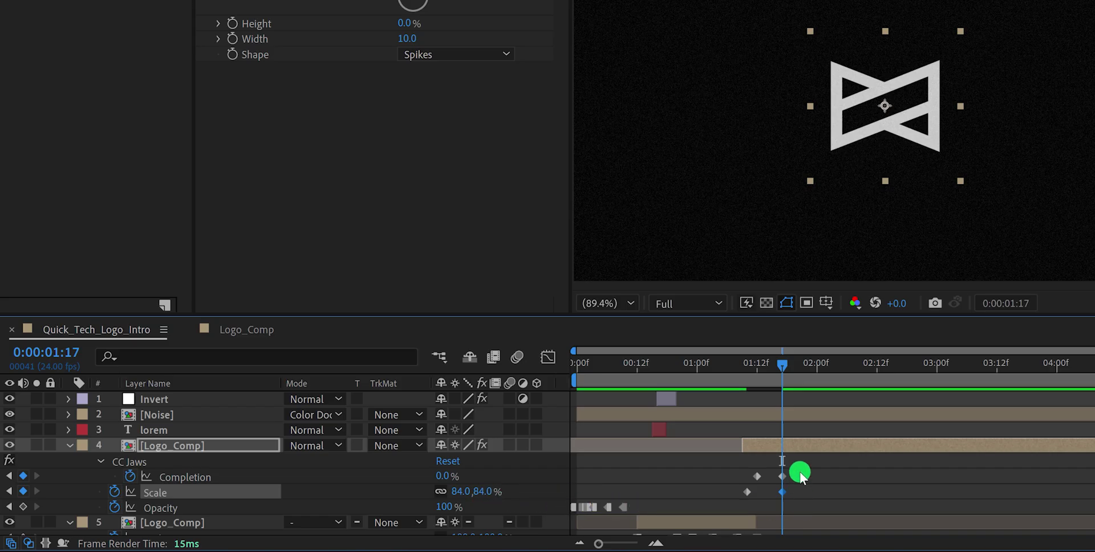
Step: Easy-ease the Completion and Scale keyframes and lengthen the easing into the last ones so the speed peaks early
drag(800, 472, 729, 500)
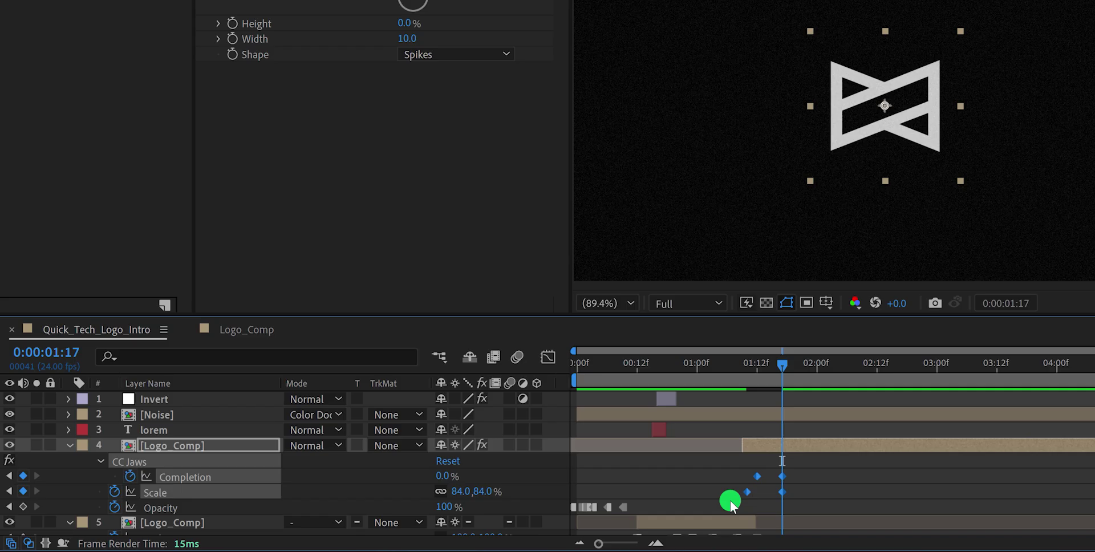
key(F9)
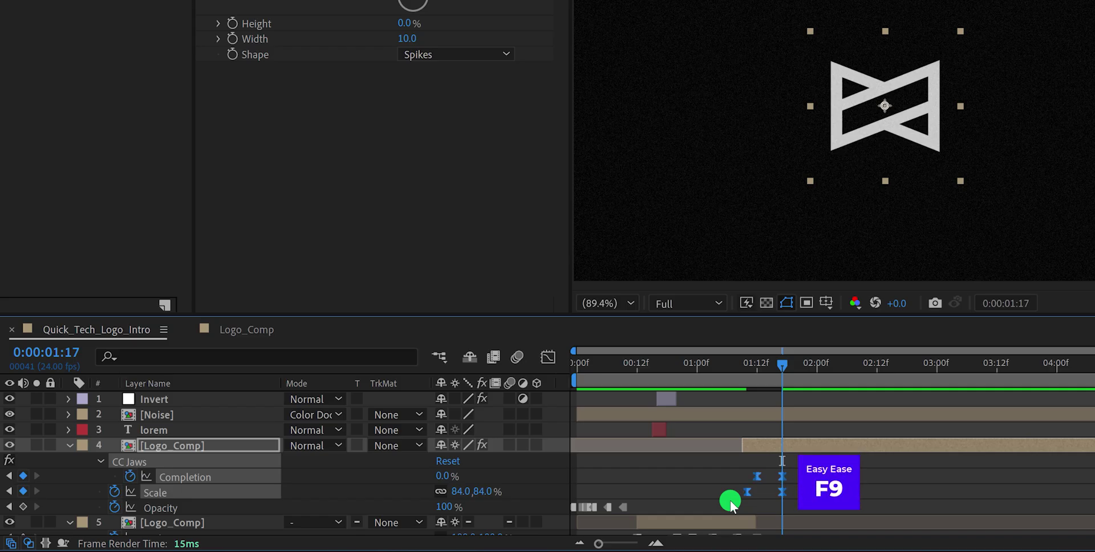
click(548, 357)
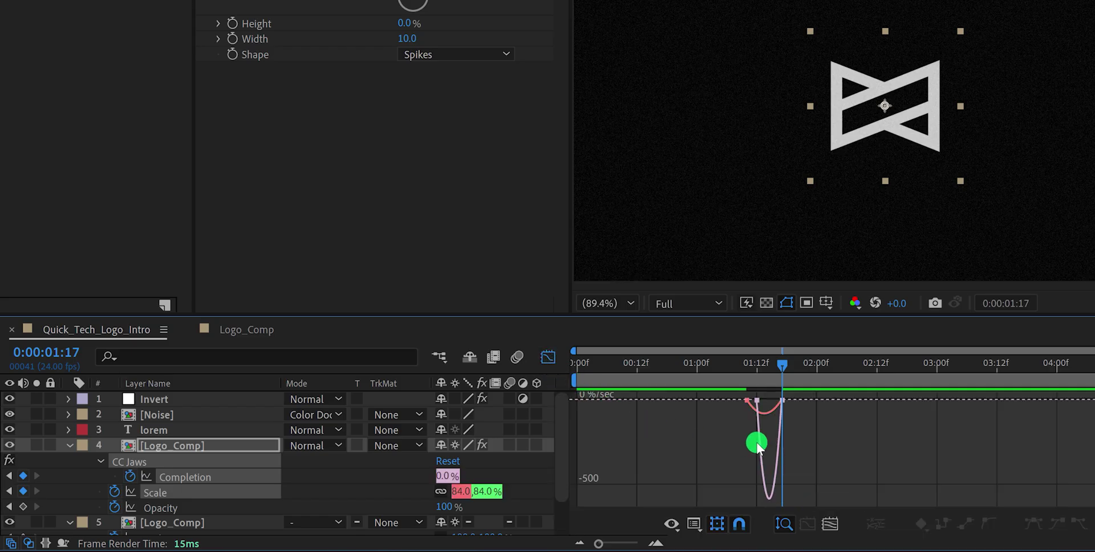
drag(798, 417, 773, 402)
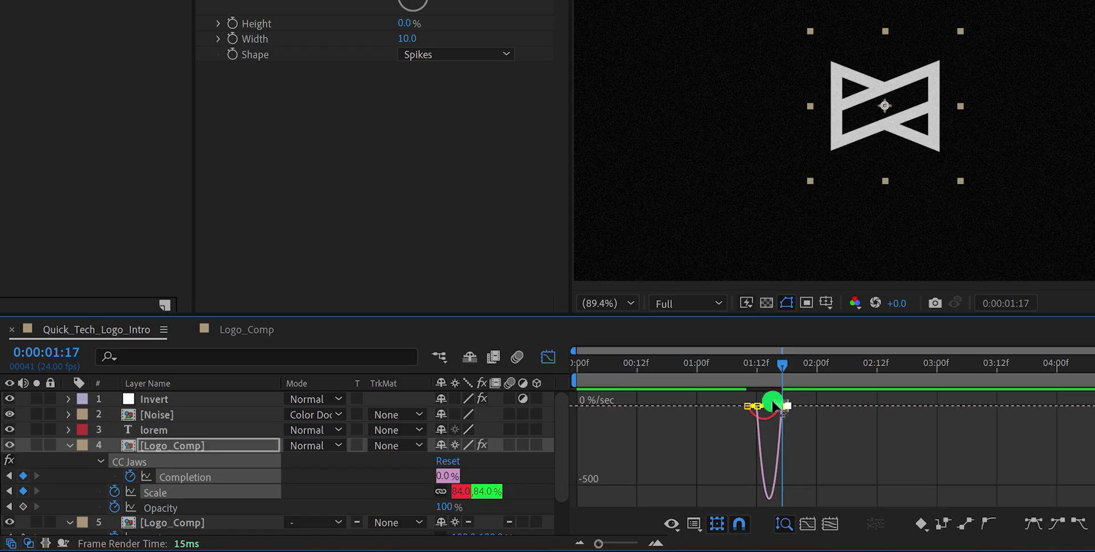
key(=)
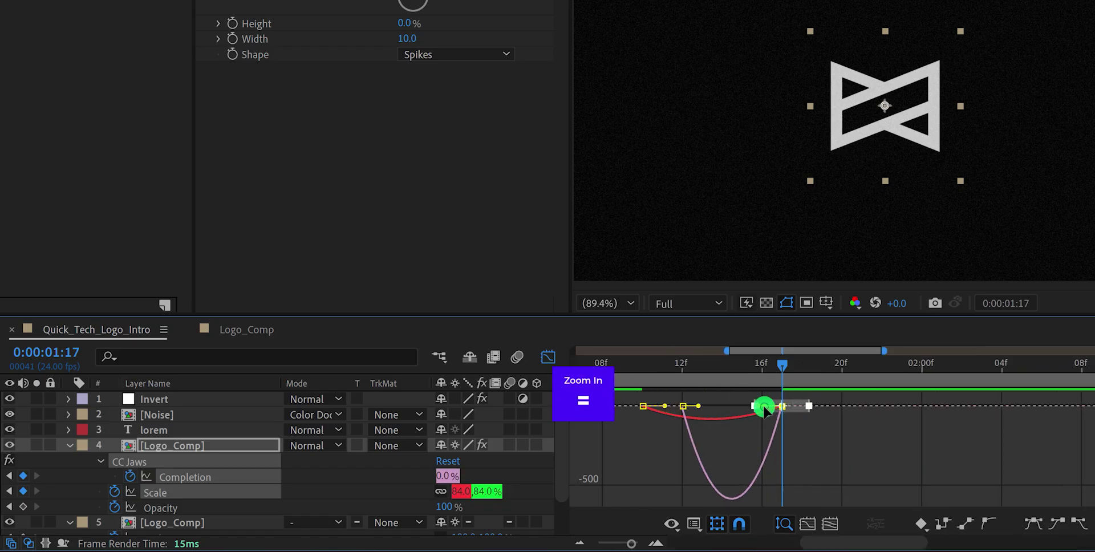
drag(764, 407, 709, 406)
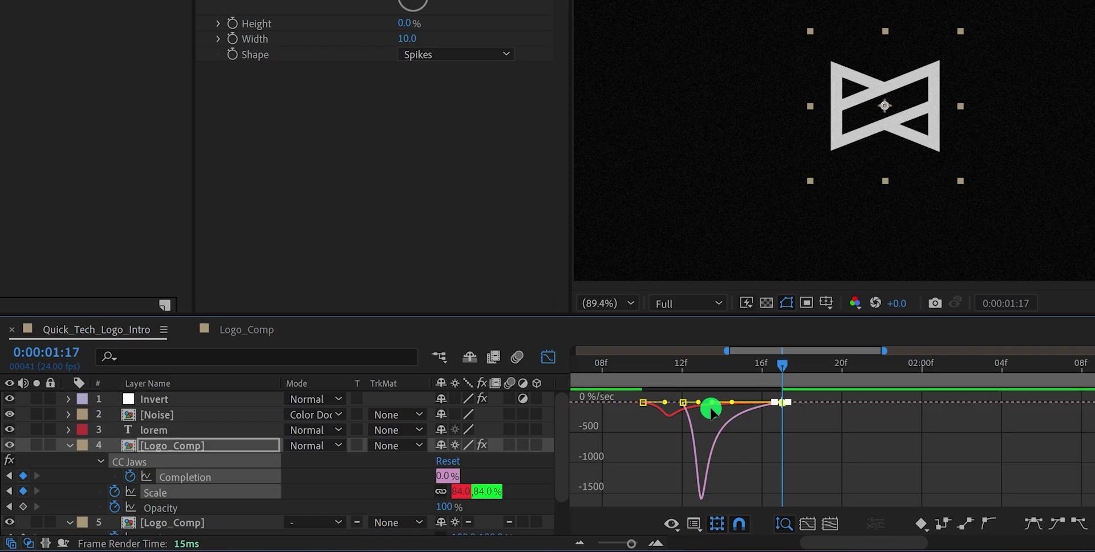
click(541, 360)
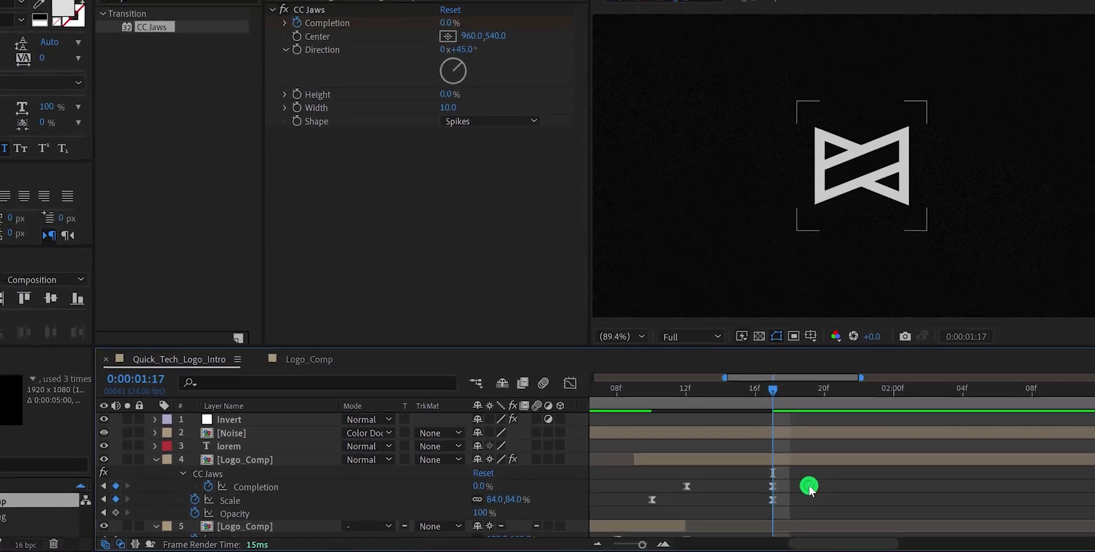
key(;)
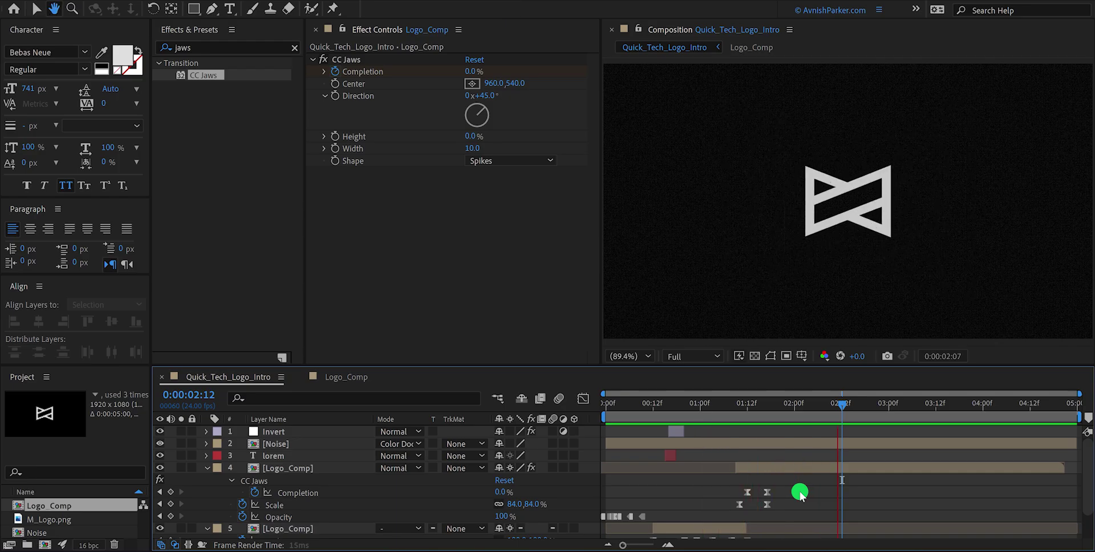
Step: Add an Inner Shadow layer style to the lorem text layer at 0:00:00:19 and set its size to 45
key(Page_Up)
key(Page_Up)
drag(595, 409, 684, 456)
click(679, 455)
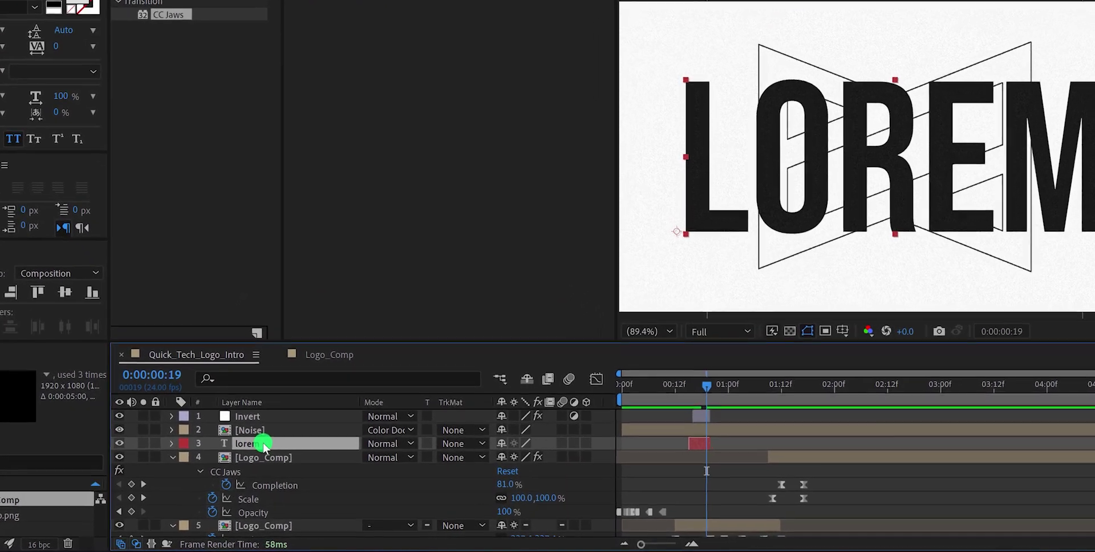
right_click(264, 444)
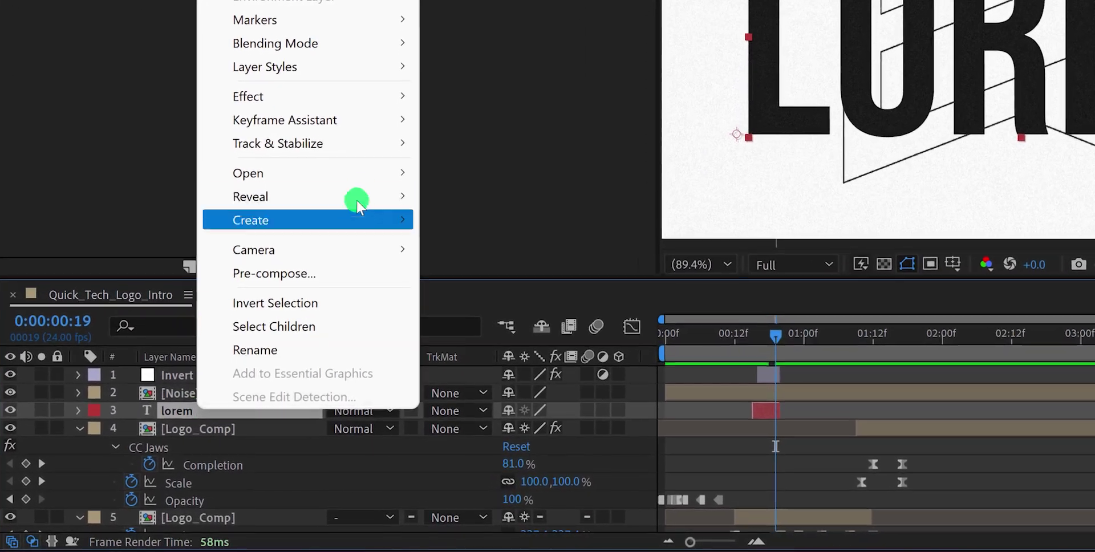
mouse_move(371, 66)
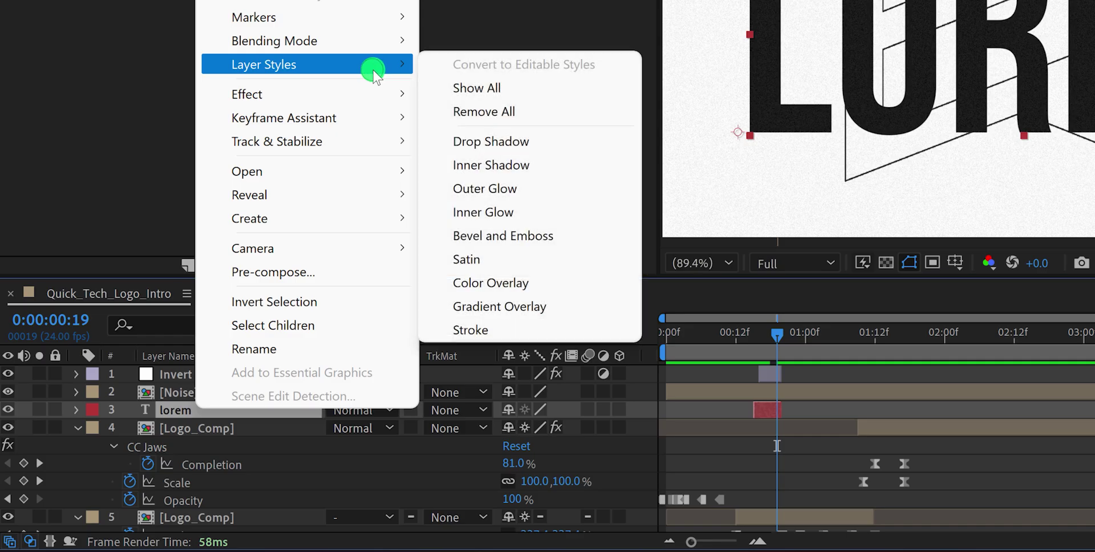
click(543, 171)
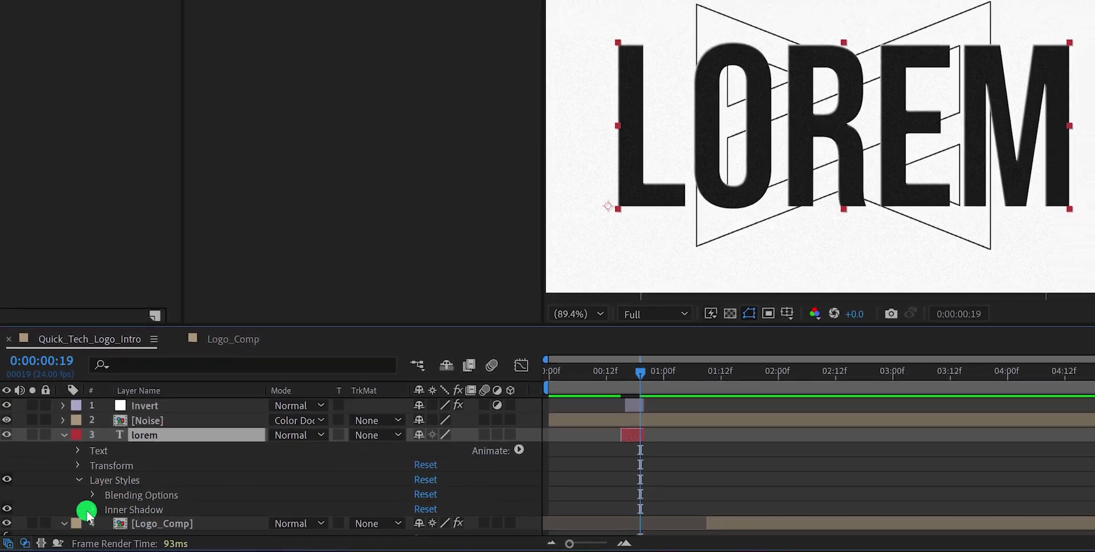
click(96, 507)
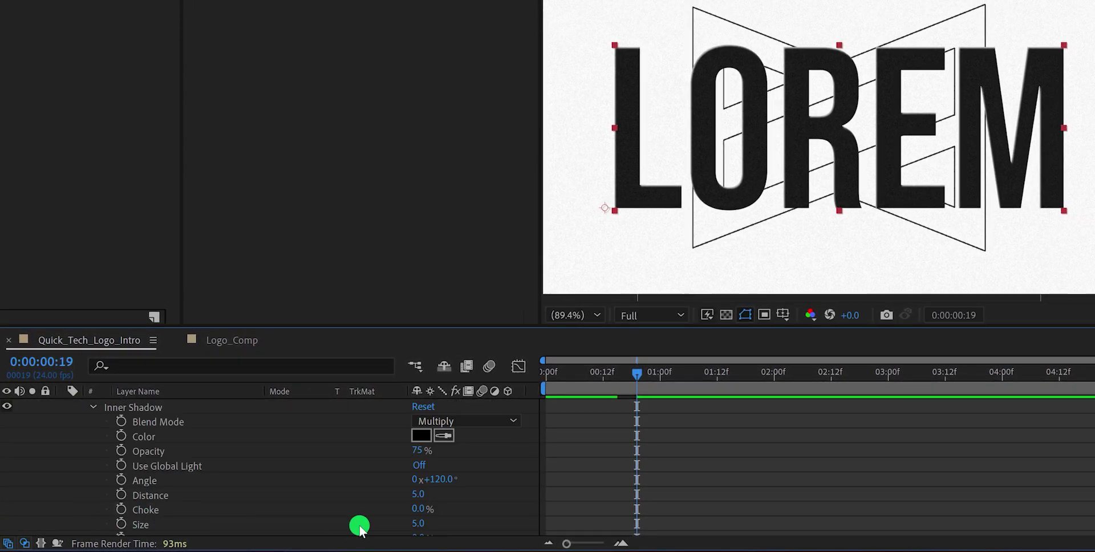
drag(418, 524, 456, 526)
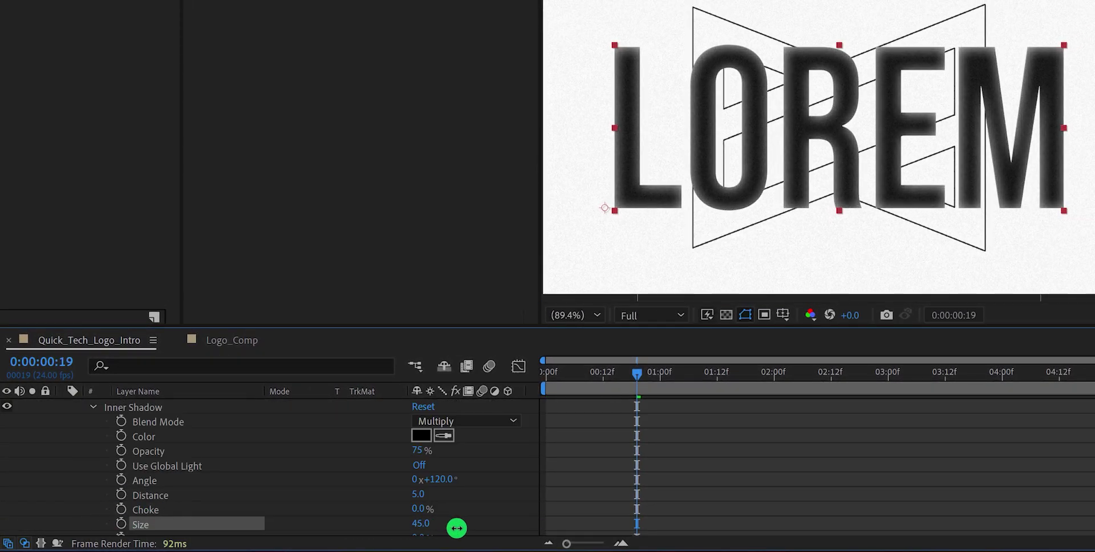
Step: Add a Drop Shadow layer style to the lorem text layer and set its size to 36
scroll(242, 492, up, 3)
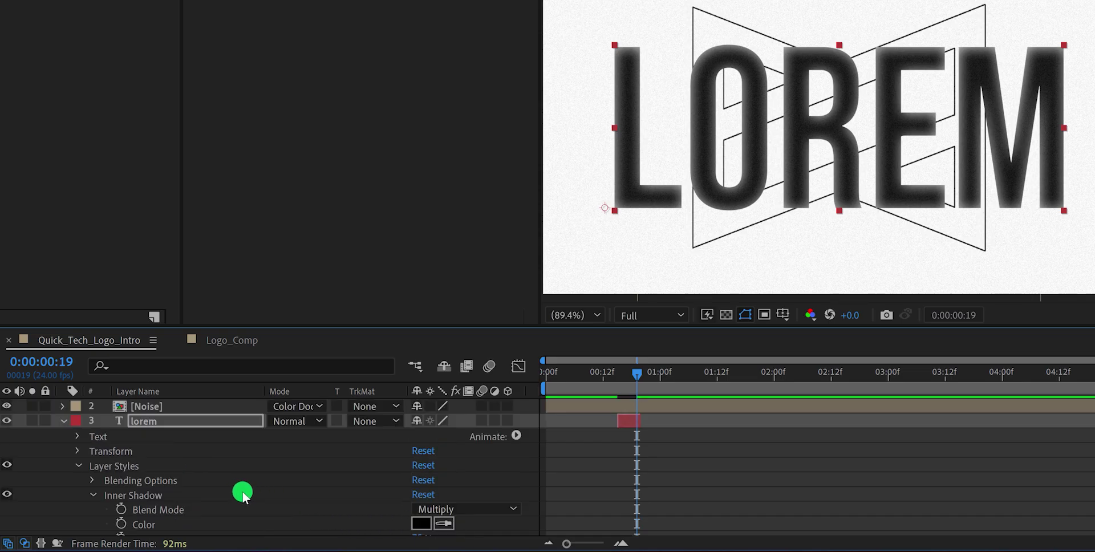
right_click(172, 422)
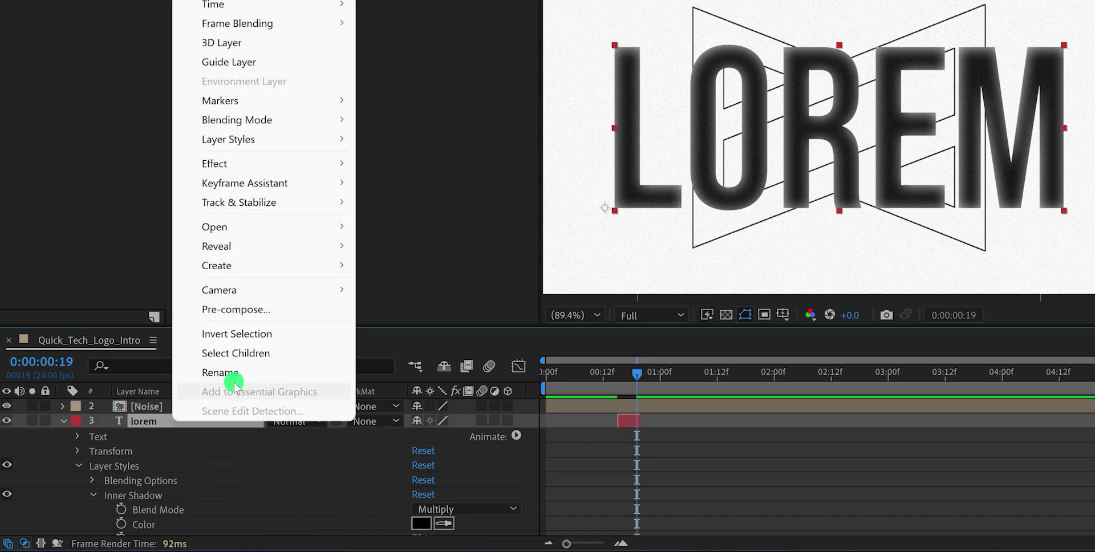
mouse_move(326, 139)
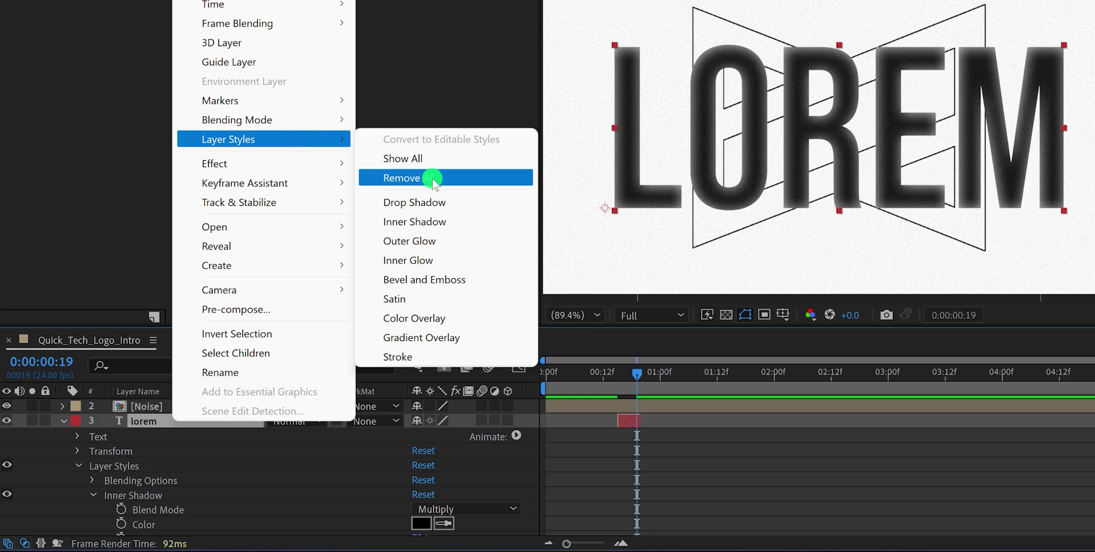
click(448, 203)
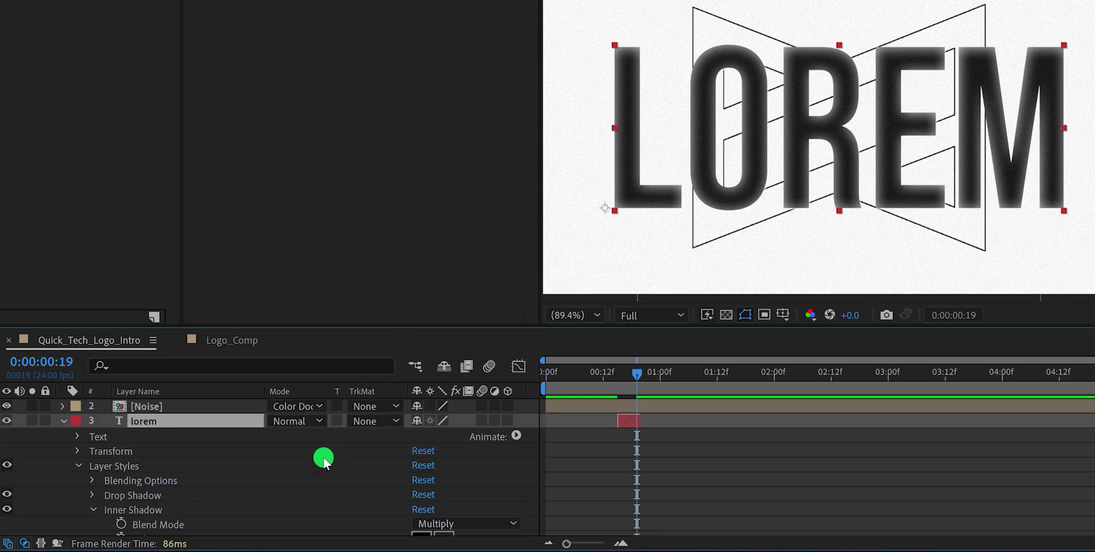
scroll(265, 489, down, 1)
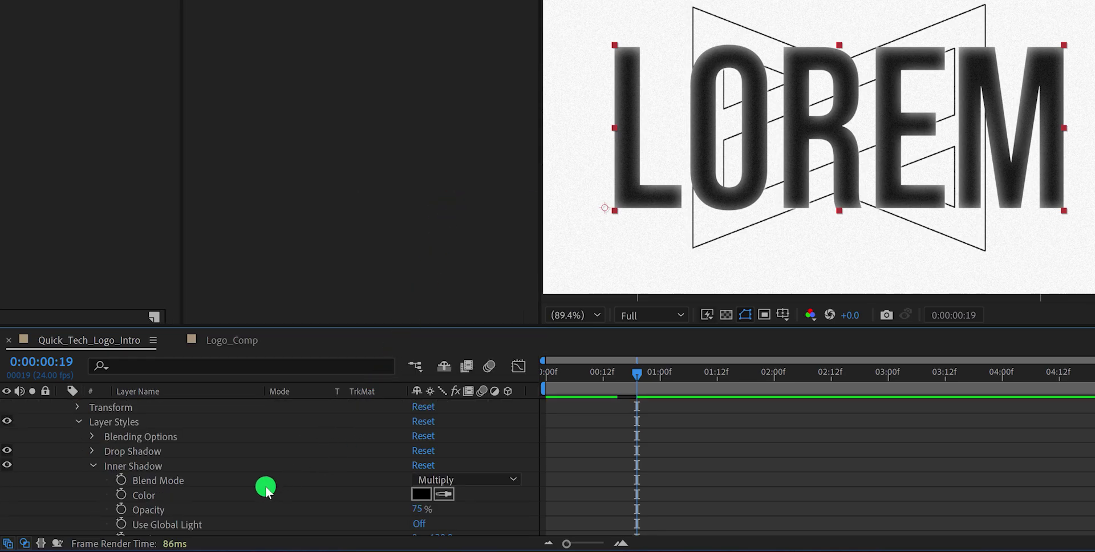
click(94, 451)
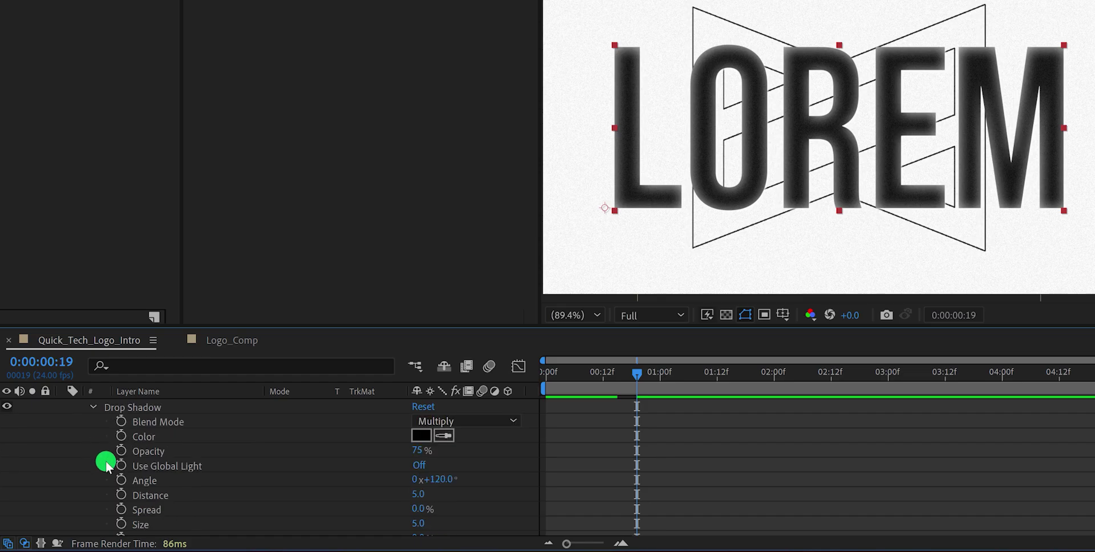
click(417, 523)
drag(417, 524, 448, 529)
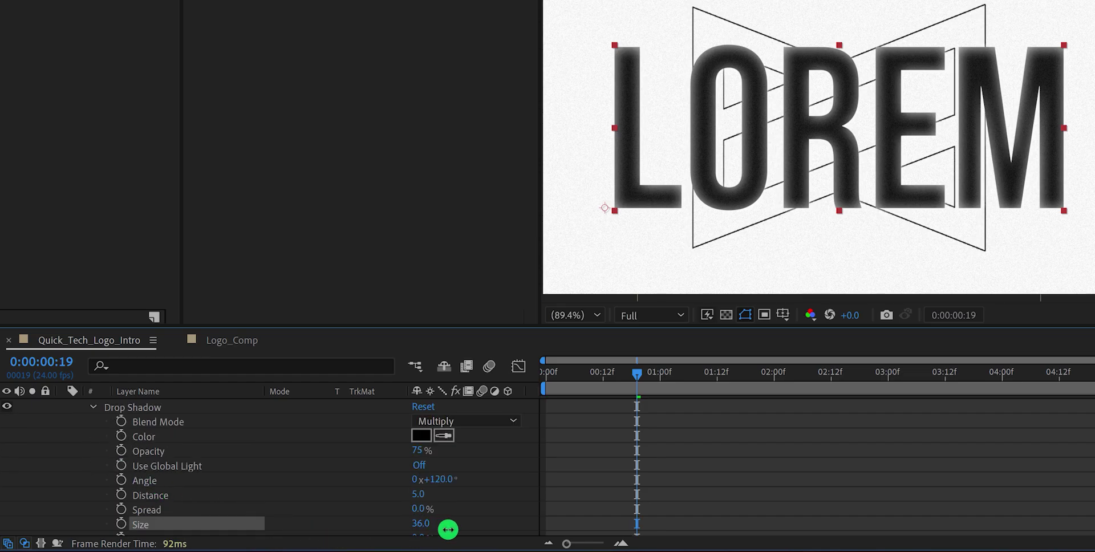
Step: Set the lorem layer's drop shadow to the light grey E6E6E6 and its size to 40
click(423, 439)
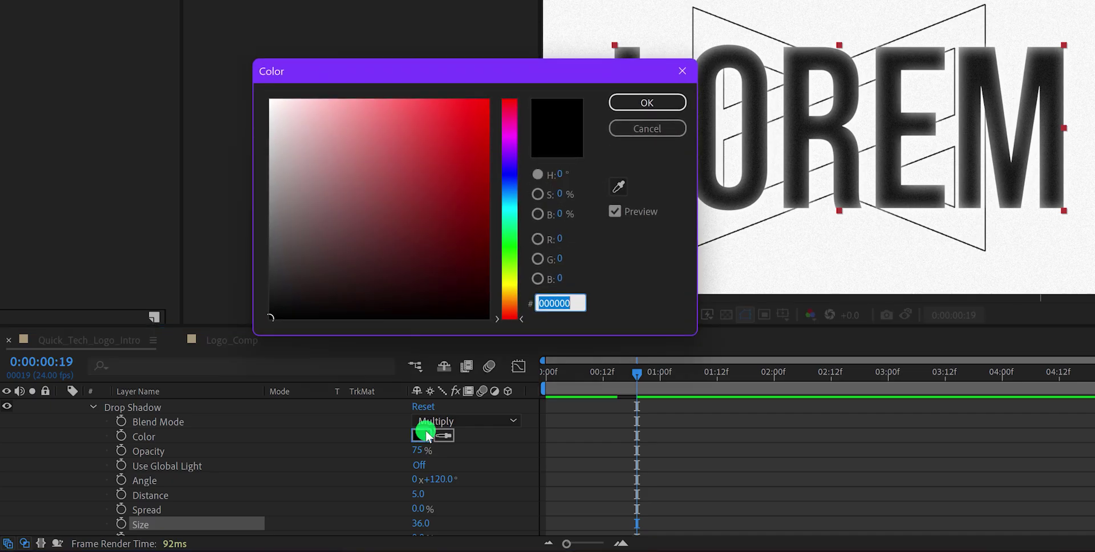
drag(318, 198, 254, 120)
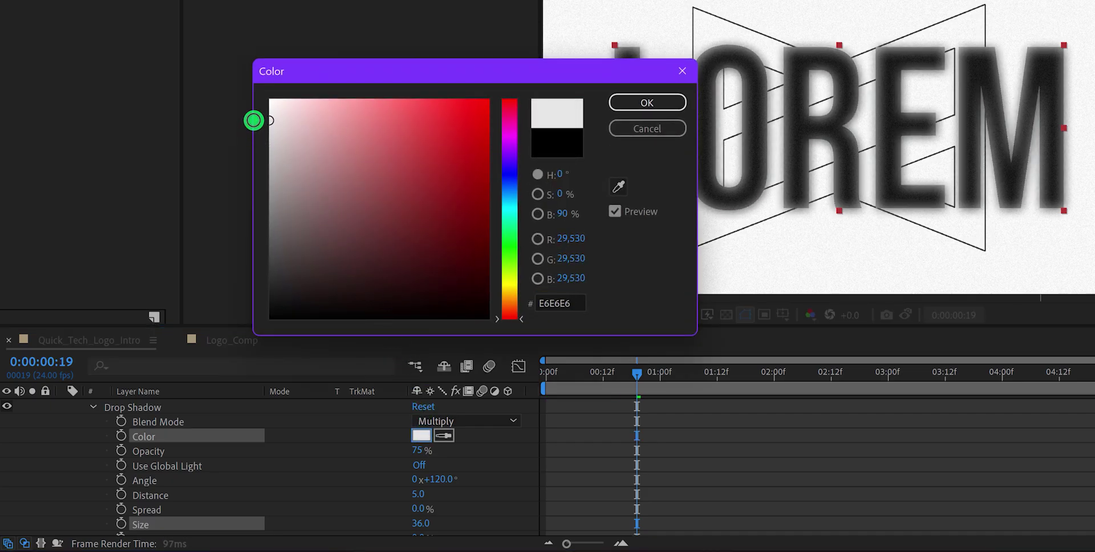
click(614, 103)
click(421, 522)
text(40)
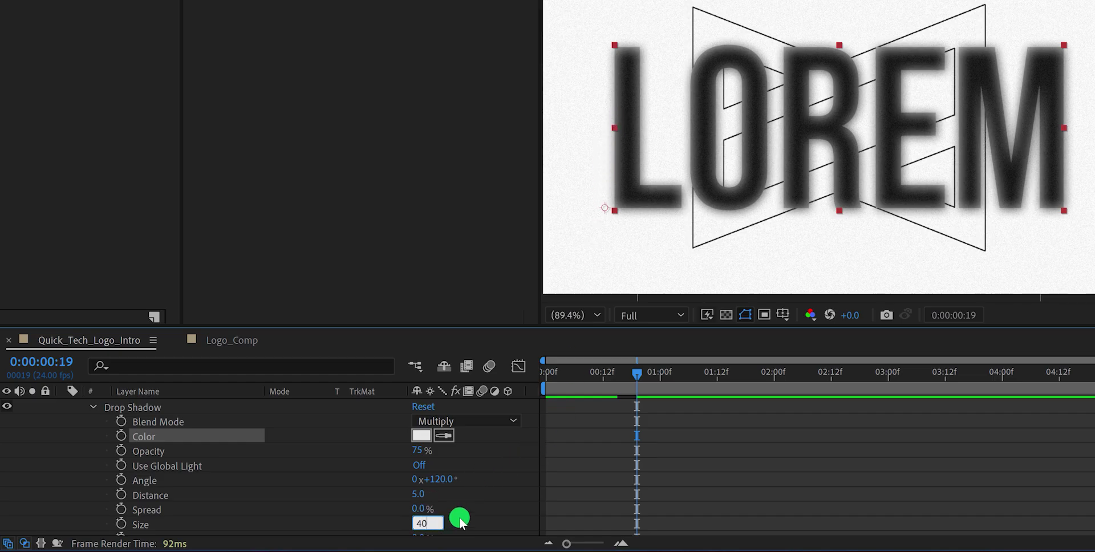
key(Return)
scroll(460, 518, up, 3)
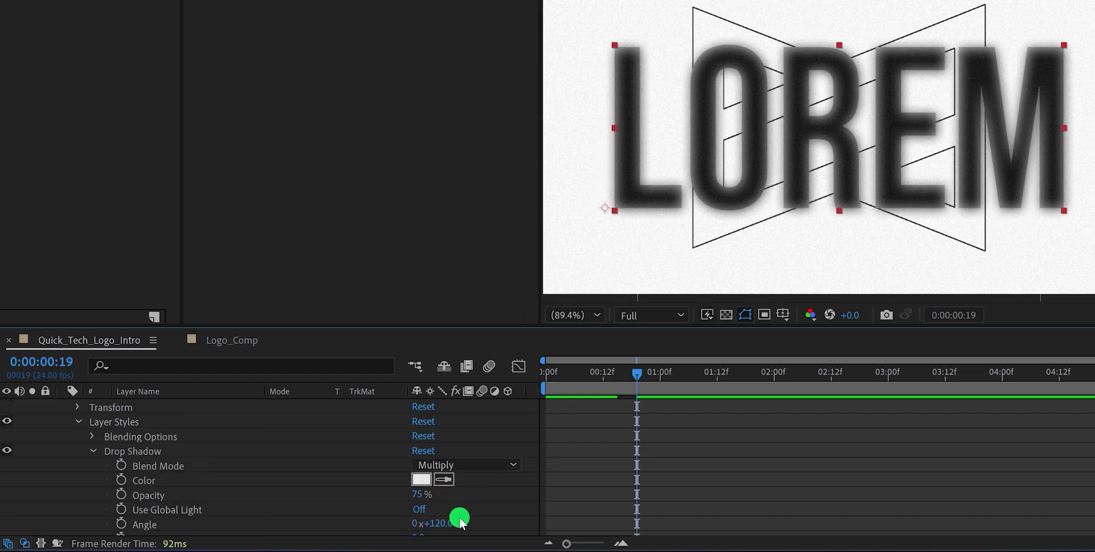
Step: Copy the lorem layer's Drop Shadow and Inner Shadow styles together, and collapse all expanded layer properties
click(94, 451)
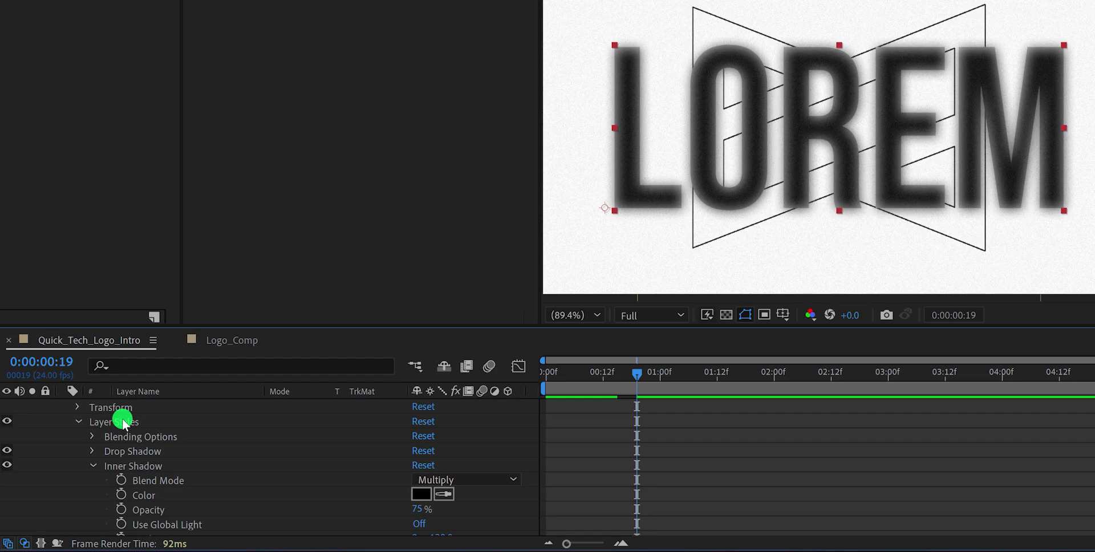
click(129, 454)
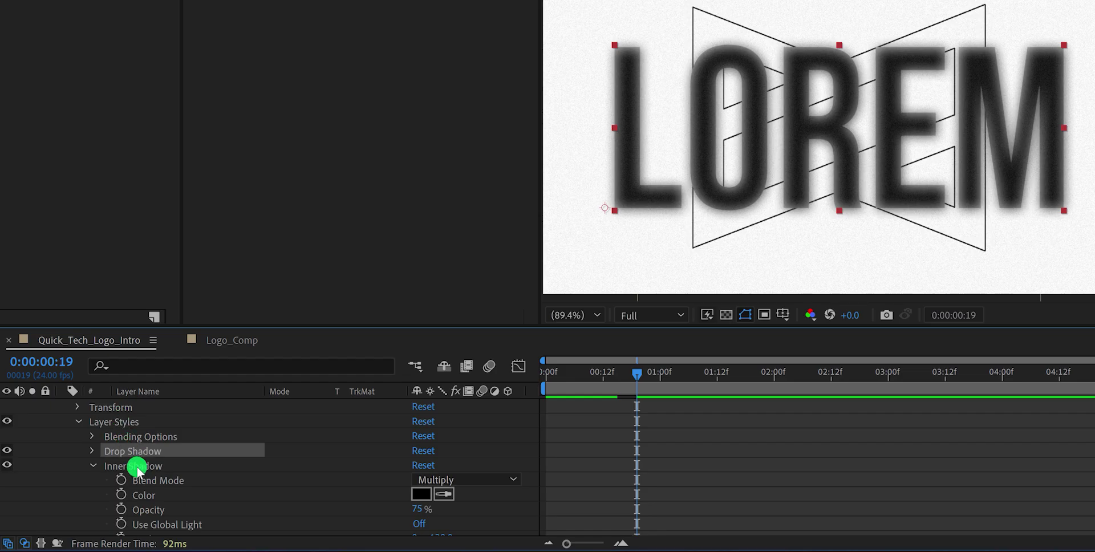
shift+click(137, 469)
key(ctrl+c)
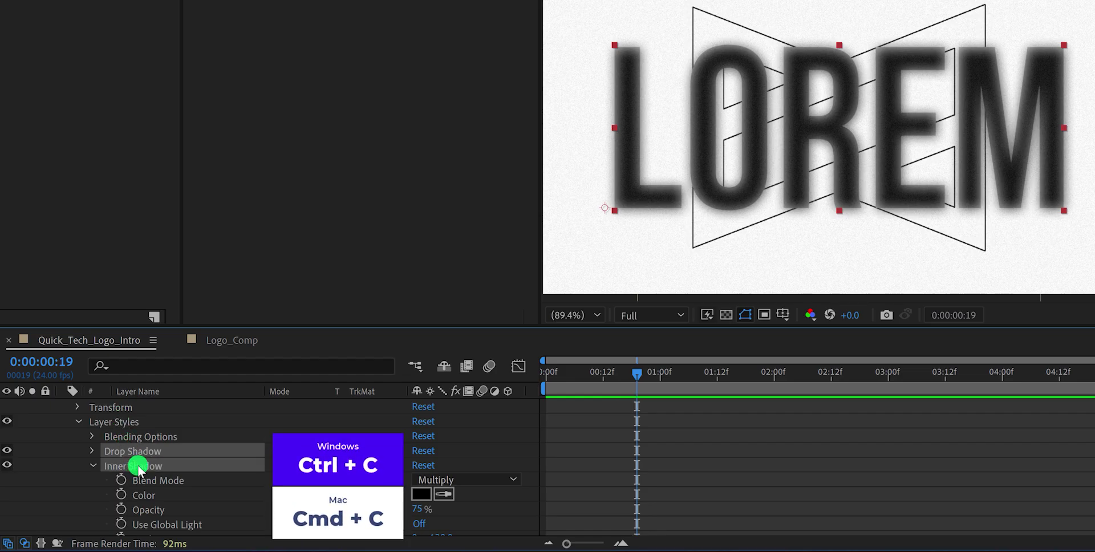
click(93, 465)
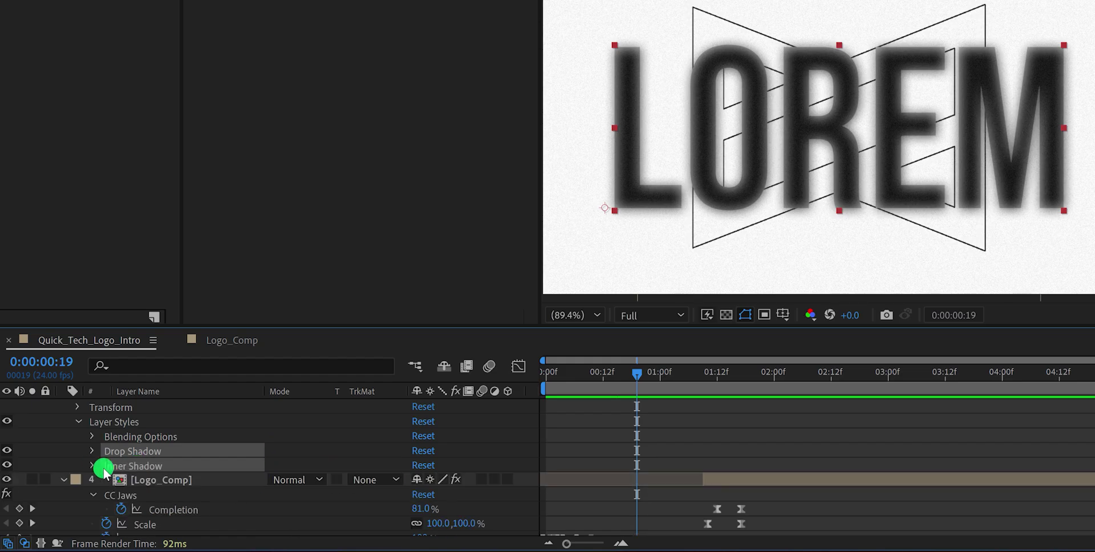
click(293, 450)
key(m)
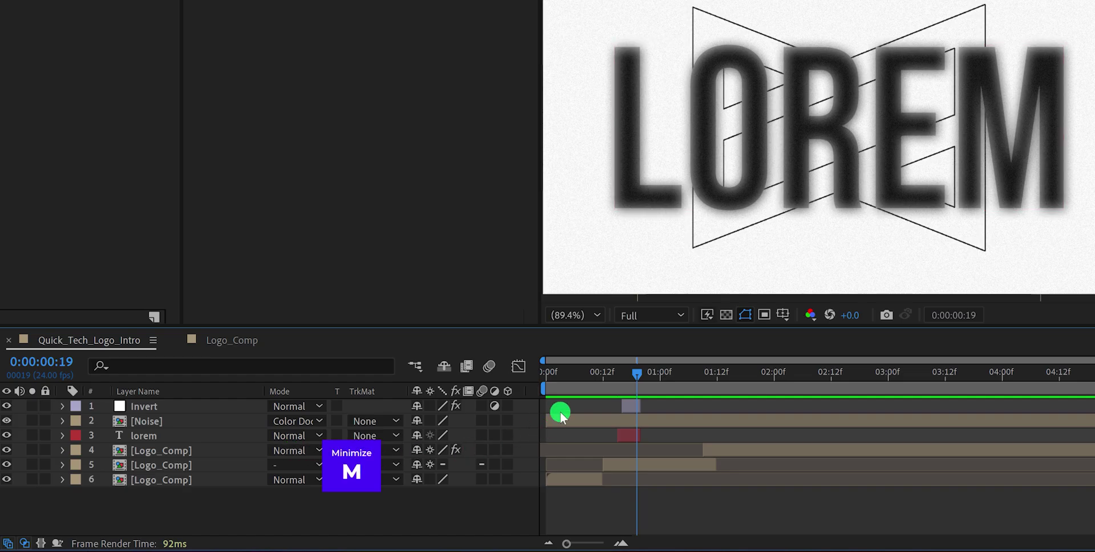
Step: Paste the copied shadow styles onto the bottom Logo_Comp layer, viewing it at 0:00:00:06
click(576, 372)
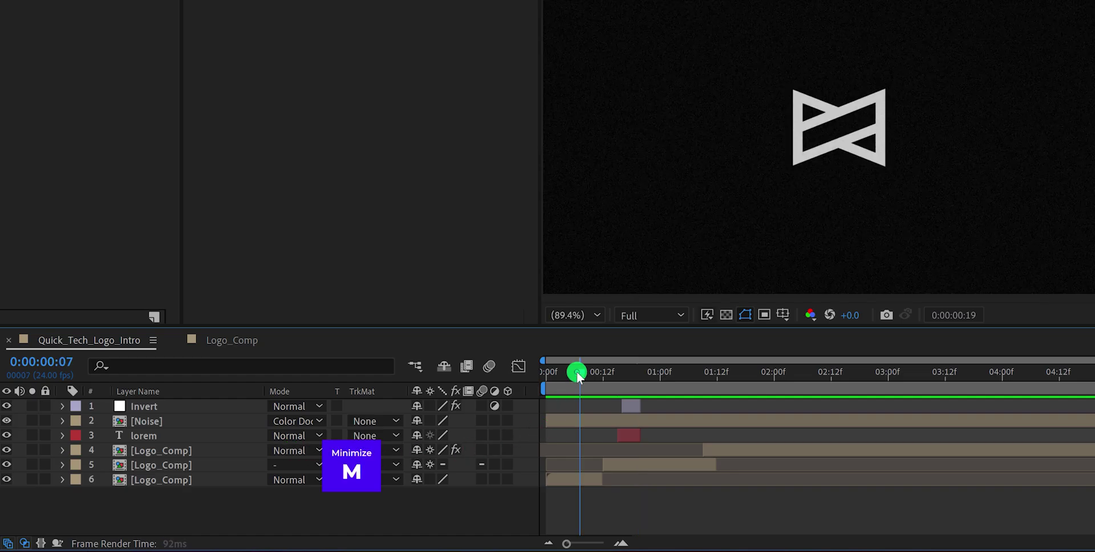
click(571, 479)
key(ctrl+v)
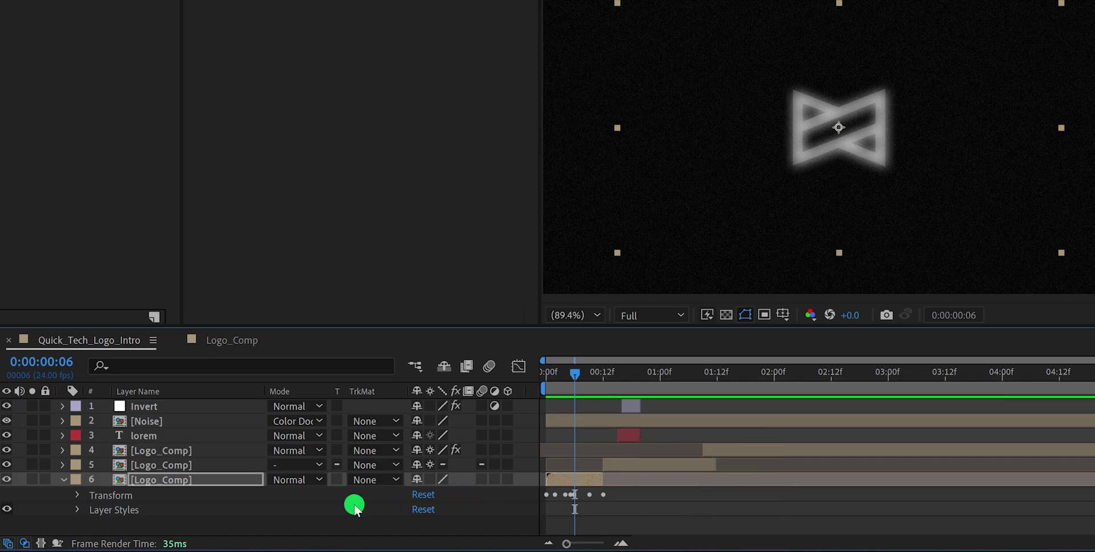
Step: Set the bottom Logo_Comp layer's Inner Shadow size to 29 and its opacity to 50%
click(77, 509)
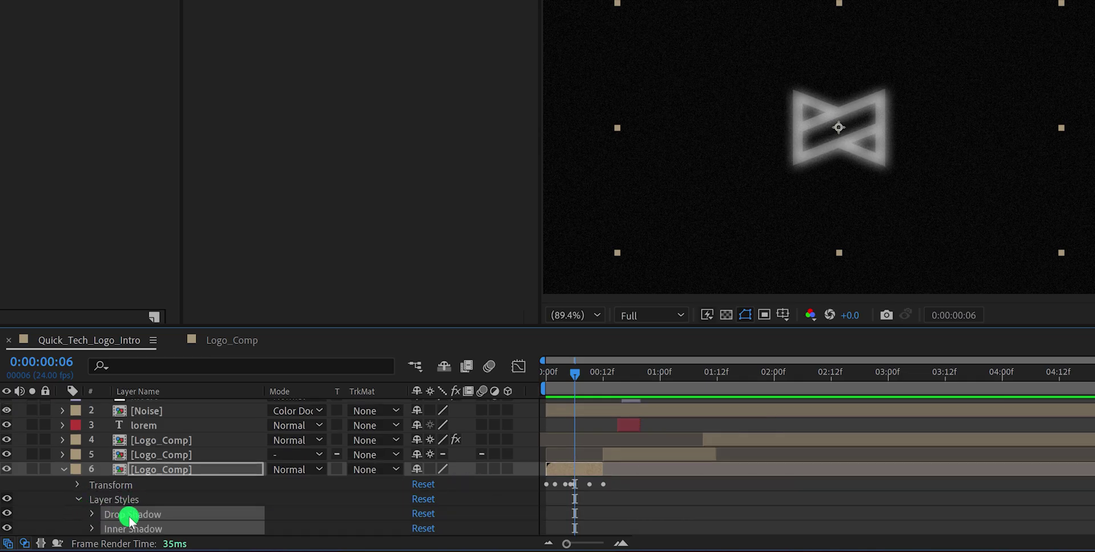
click(91, 518)
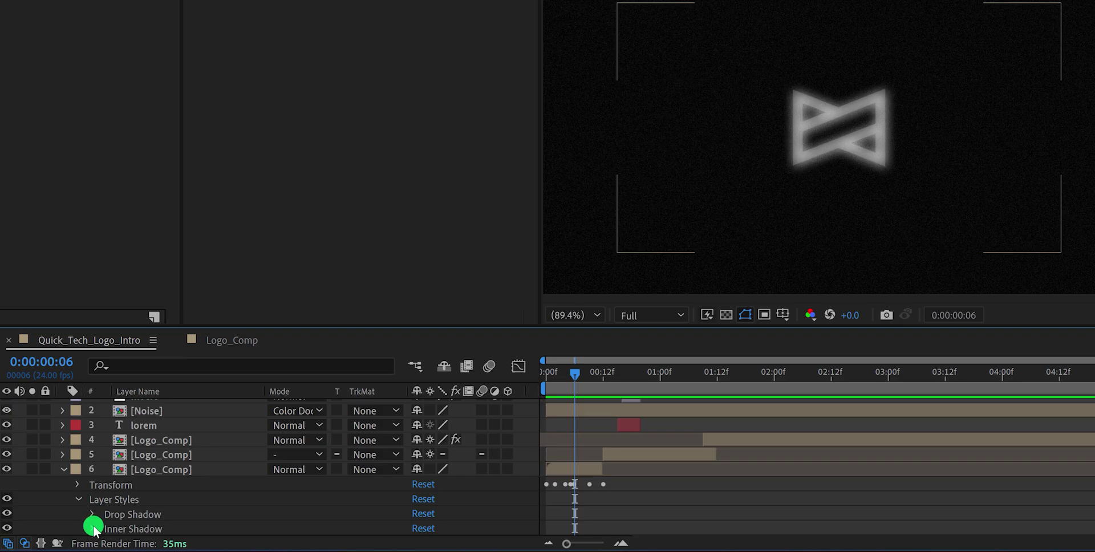
click(93, 528)
click(143, 524)
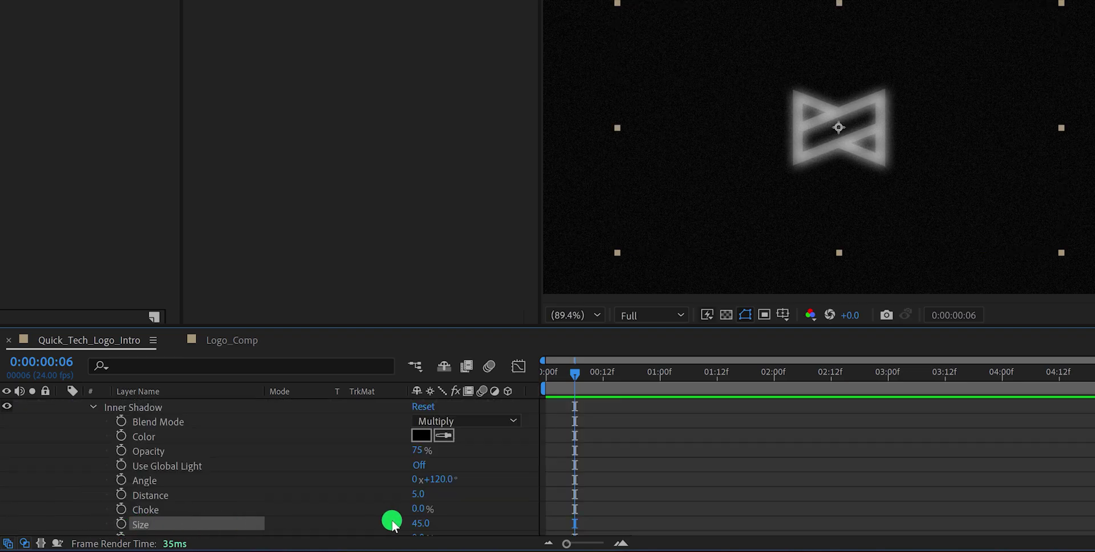
drag(416, 524, 428, 472)
click(420, 450)
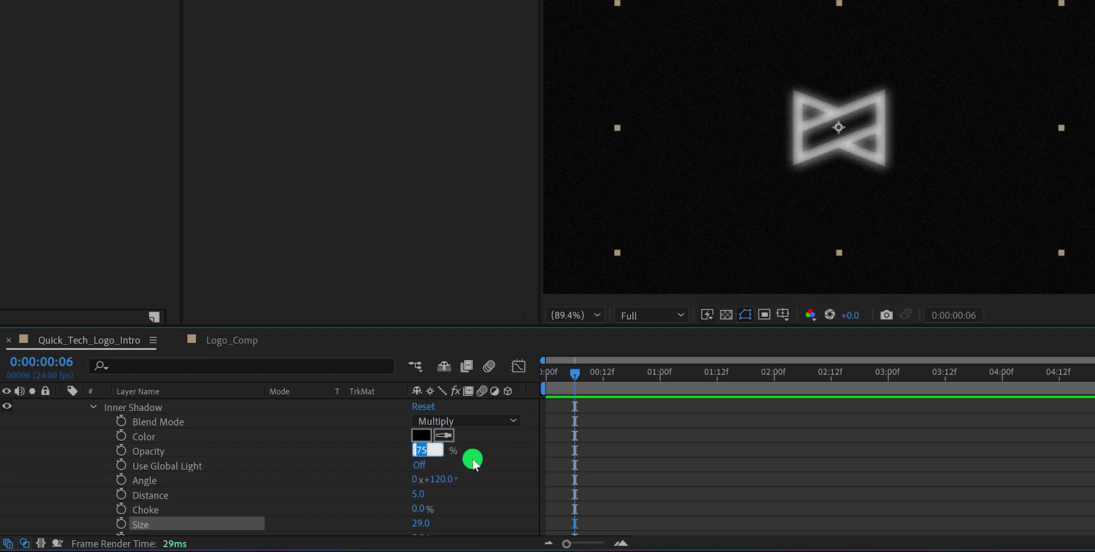
text(50)
key(Return)
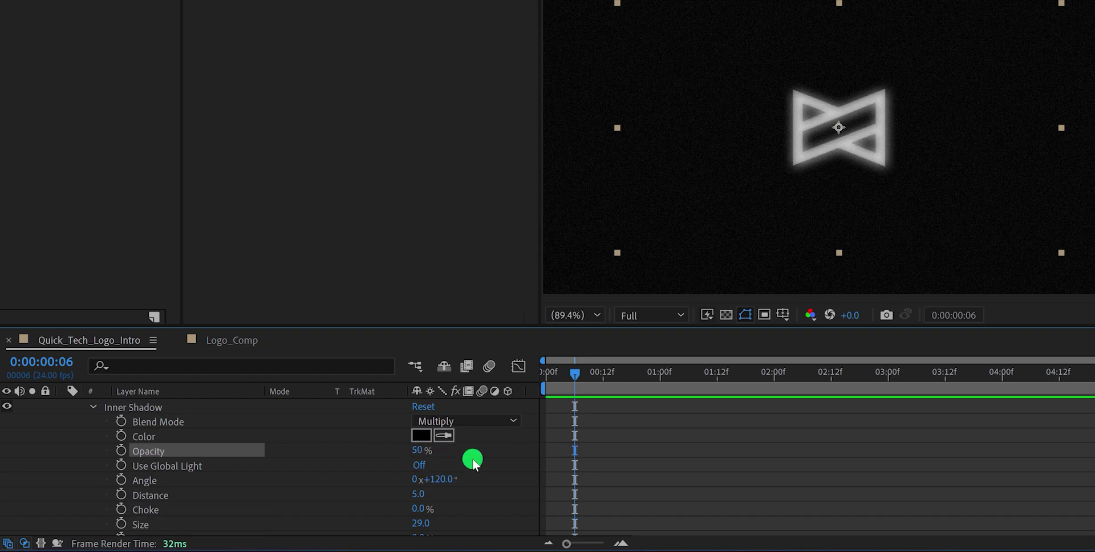
Step: Set the Drop Shadow opacity of the bottom Logo_Comp layer to 50%
scroll(184, 496, up, 3)
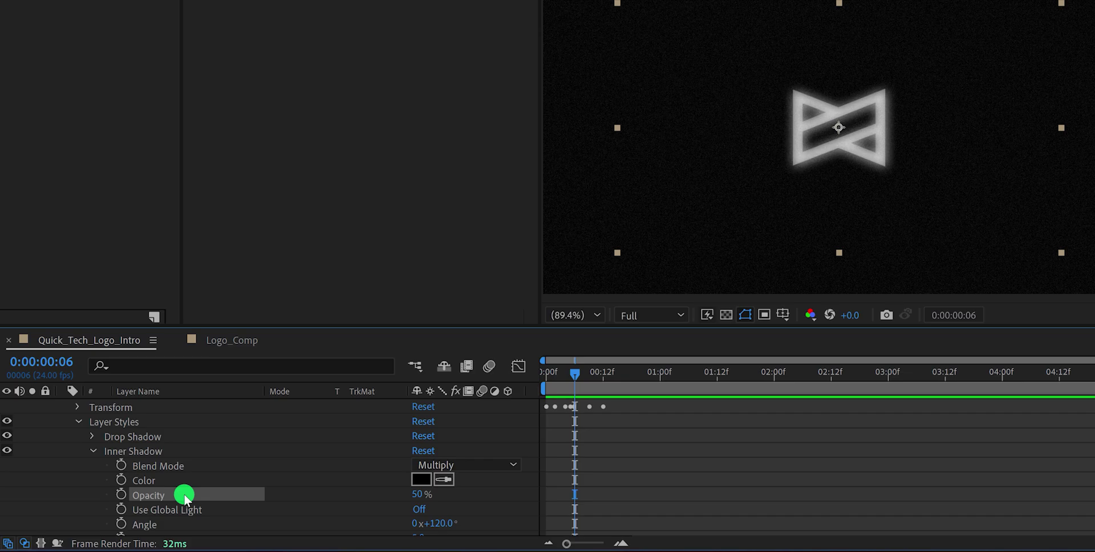
click(93, 437)
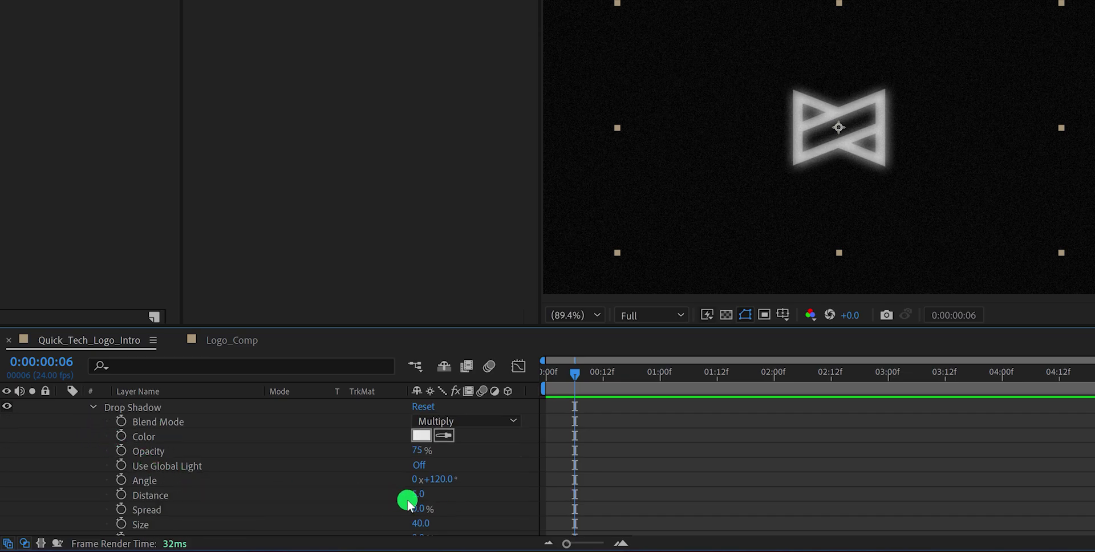
click(418, 450)
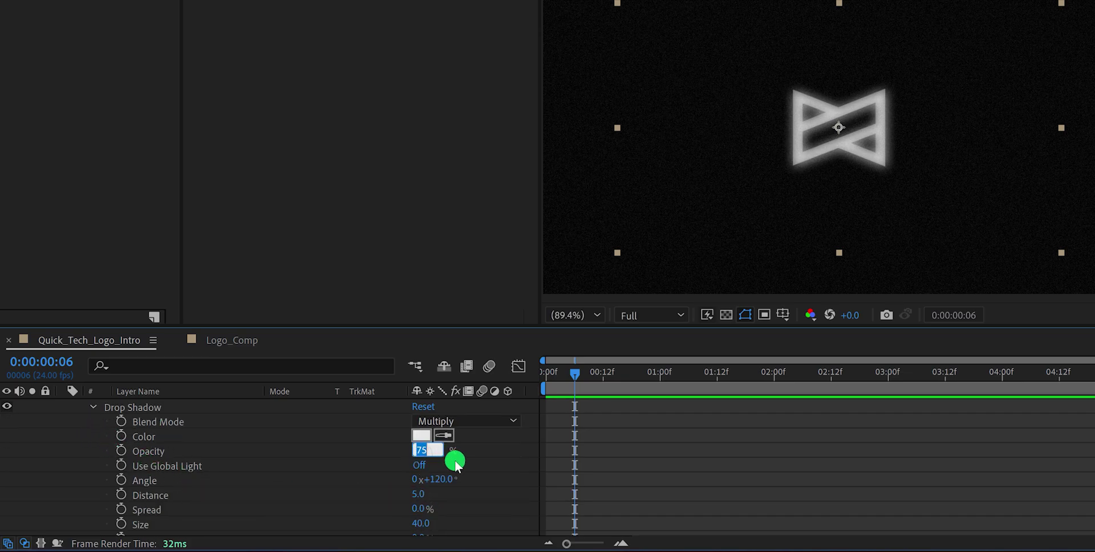
text(50)
key(Return)
Step: Paste the copied shadow styles onto the outlined Logo_Comp layer 5 at 0:00:00:13
scroll(593, 455, up, 6)
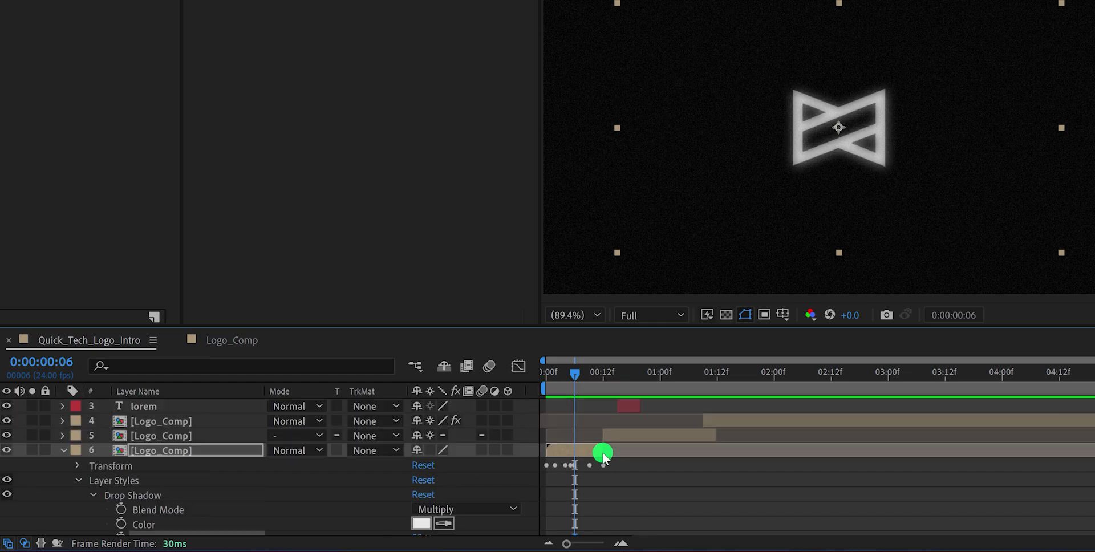
mouse_move(595, 389)
mouse_down()
mouse_move(581, 371)
mouse_move(609, 388)
mouse_up()
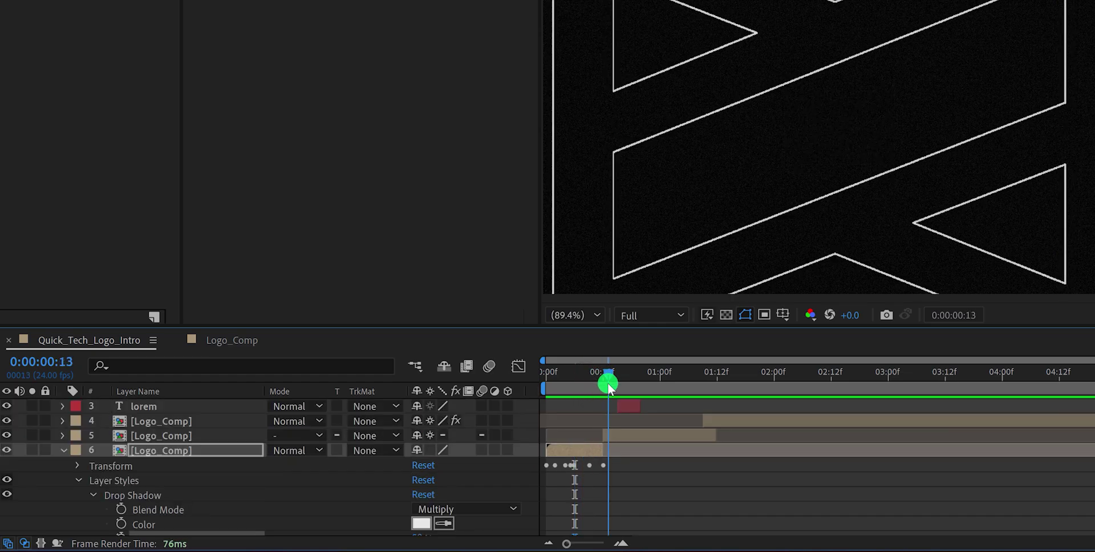
click(634, 435)
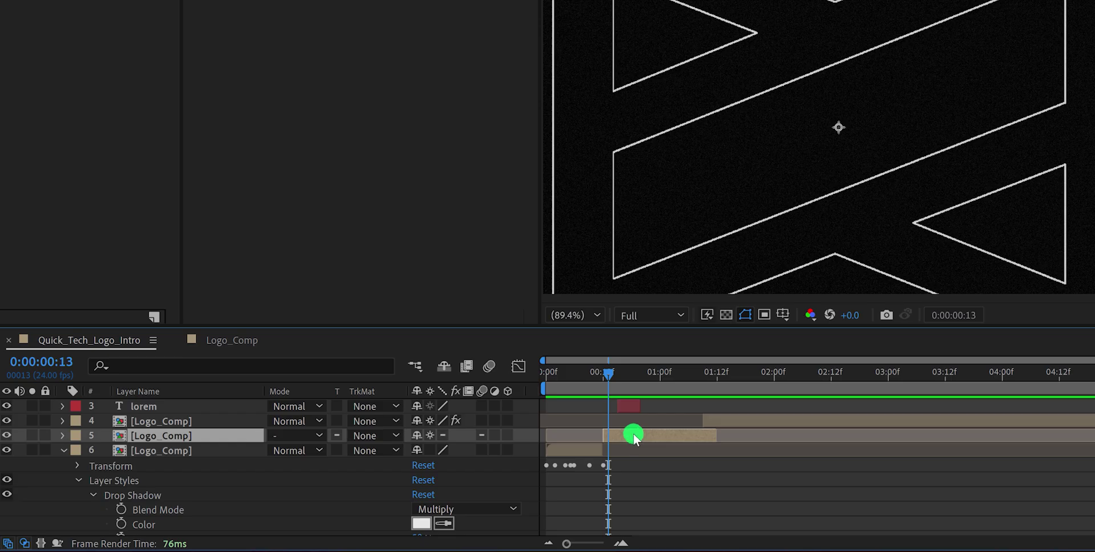
key(ctrl+v)
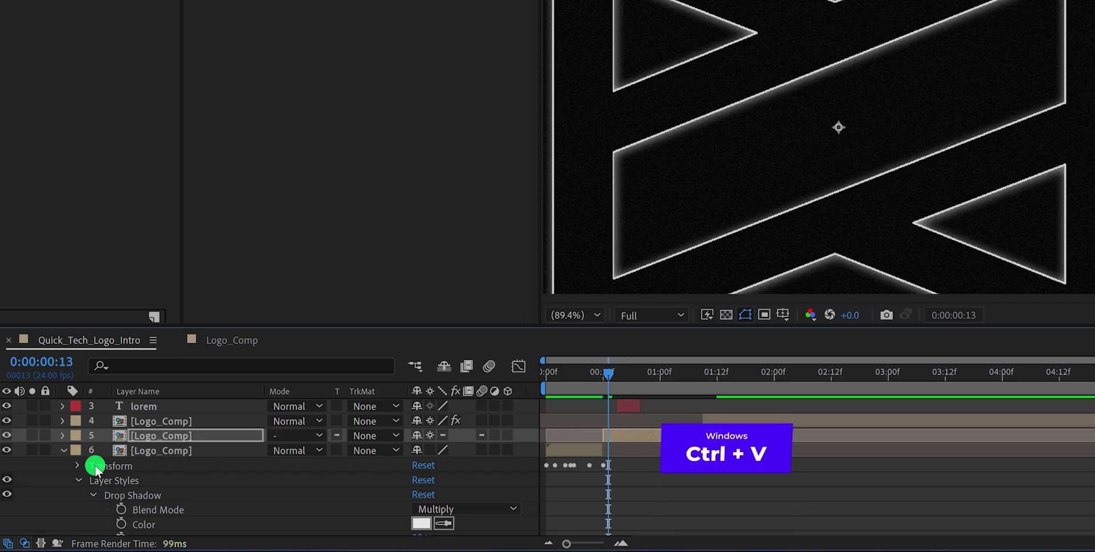
Step: Change the Inner Shadow color of the outlined Logo_Comp layer 5 to a very light grey
click(62, 435)
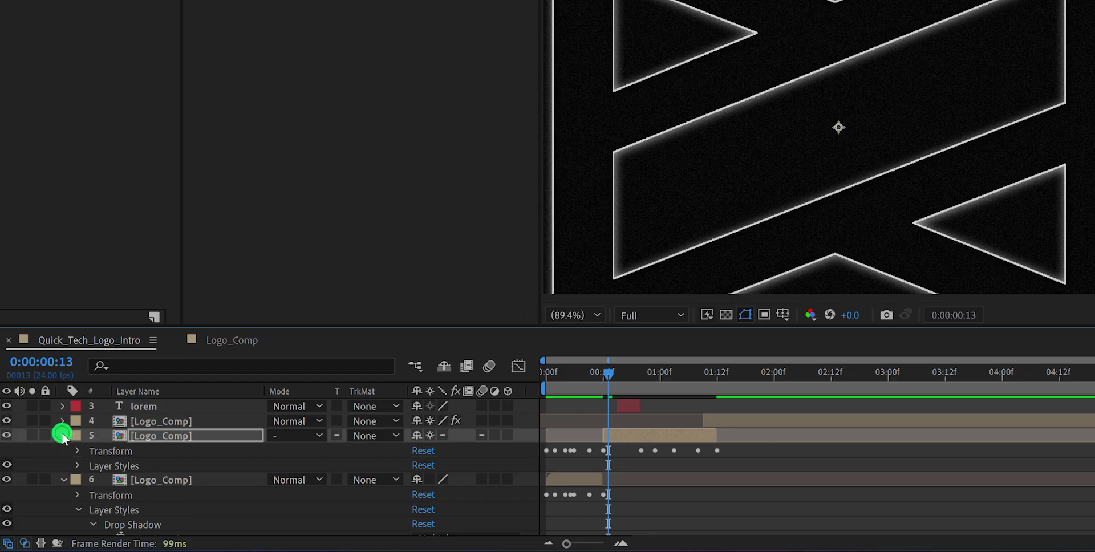
click(78, 464)
click(85, 510)
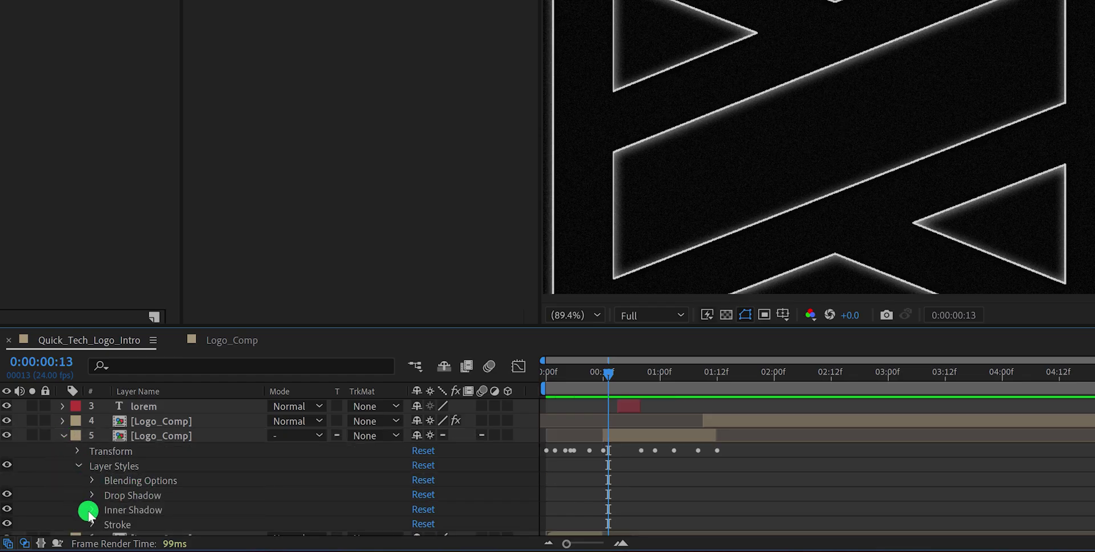
click(91, 510)
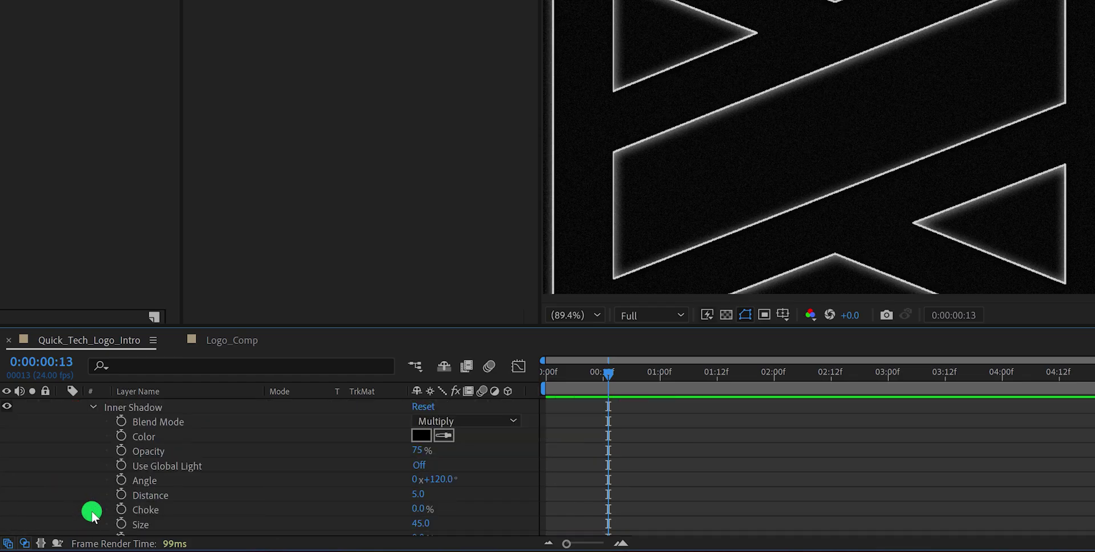
click(421, 435)
click(279, 140)
mouse_move(278, 138)
mouse_down()
mouse_move(257, 104)
mouse_move(283, 136)
mouse_up()
click(647, 102)
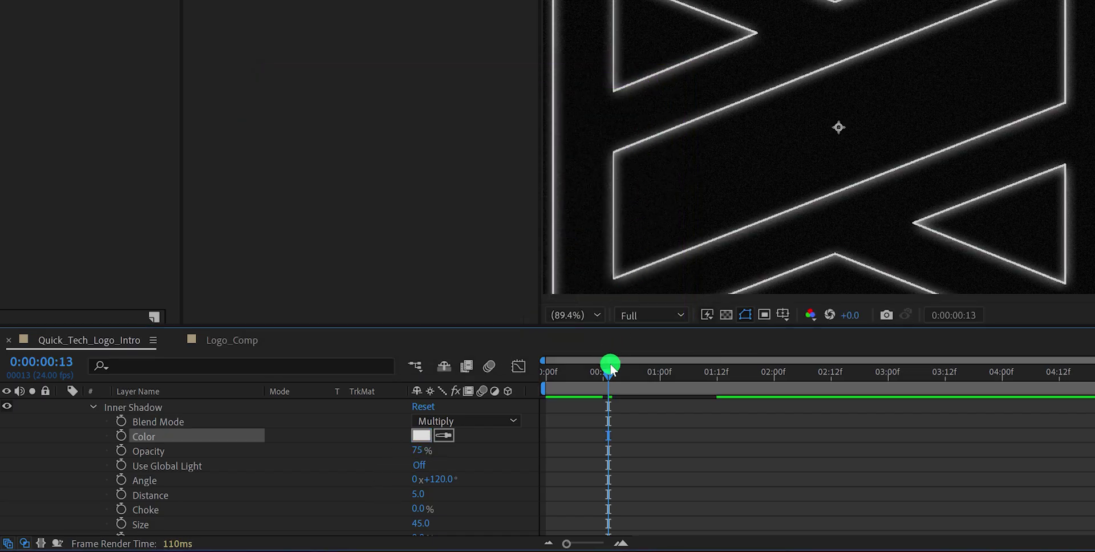
Step: Paste the copied shadow styles onto the CC Jaws Logo_Comp layer 4 at 0:00:01:18
drag(608, 368, 745, 398)
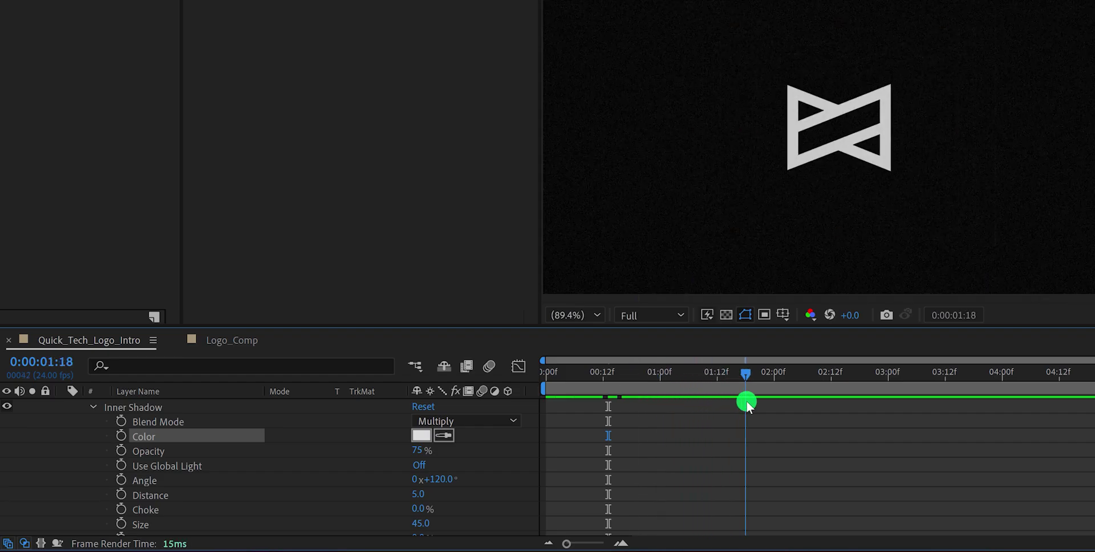
scroll(740, 437, up, 3)
click(731, 446)
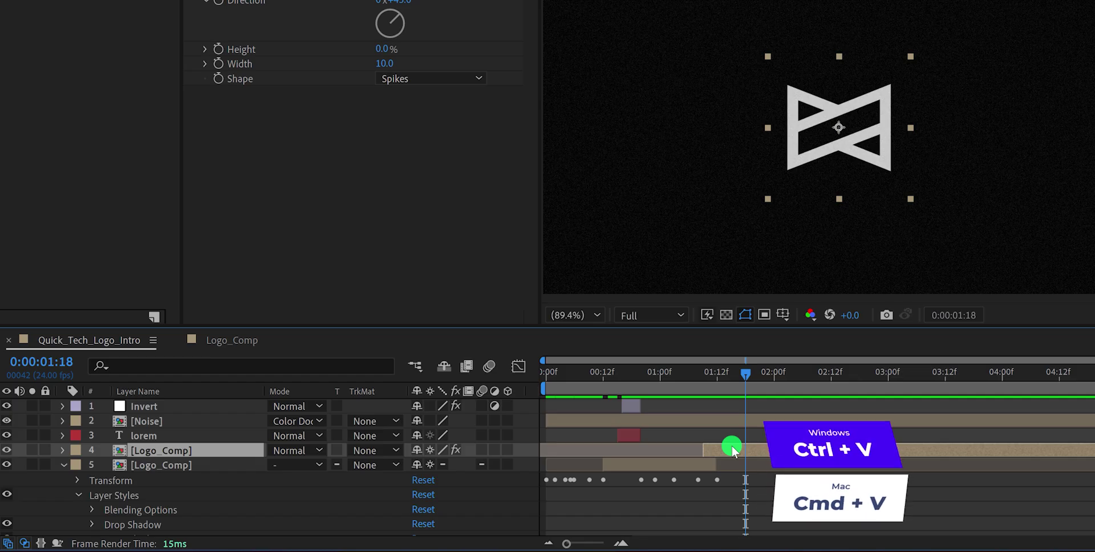
key(ctrl+v)
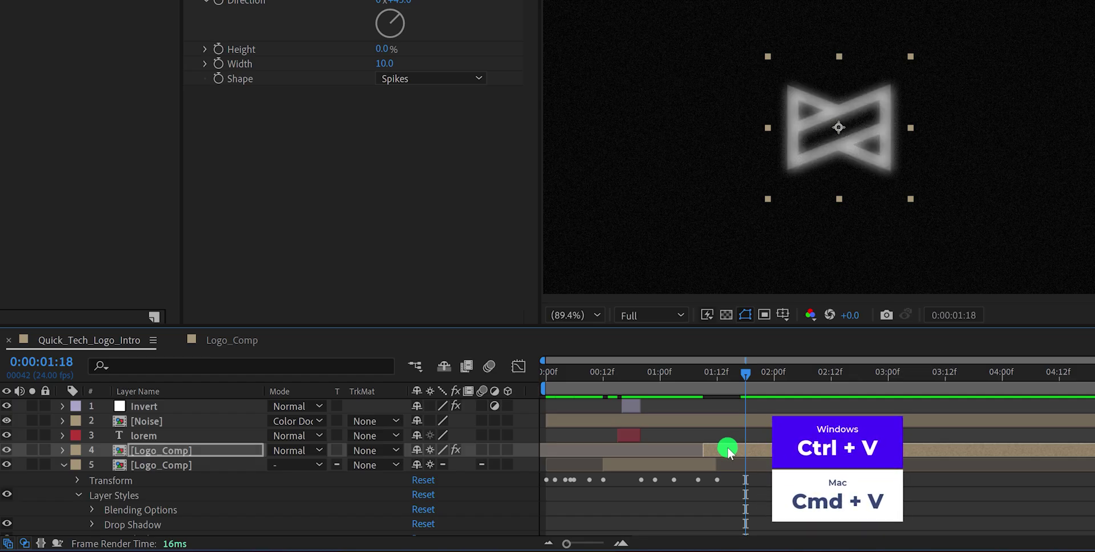
Step: Set the Drop Shadow opacity of Logo_Comp layer 4 to 50%
click(60, 450)
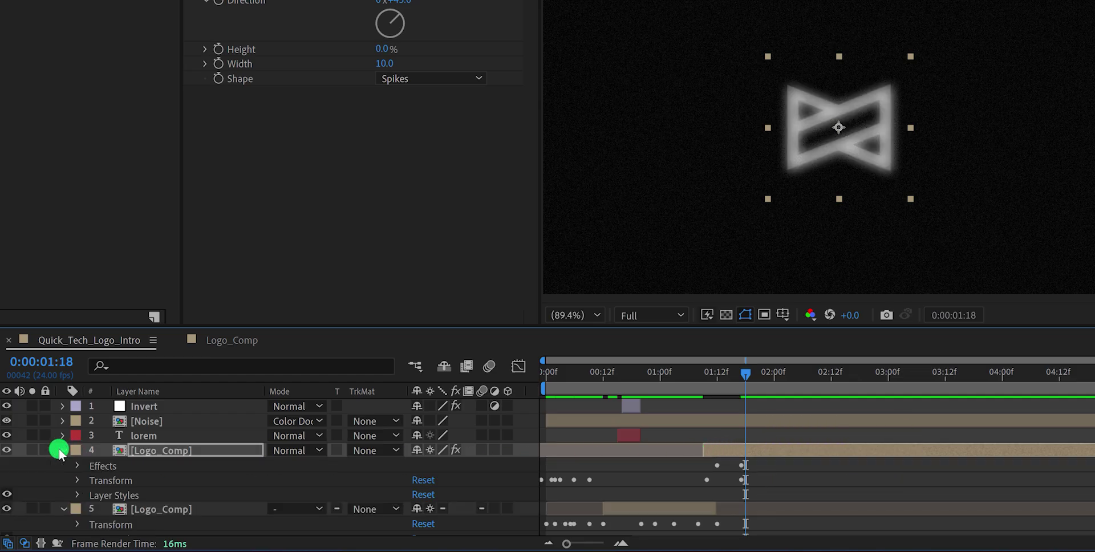
click(77, 494)
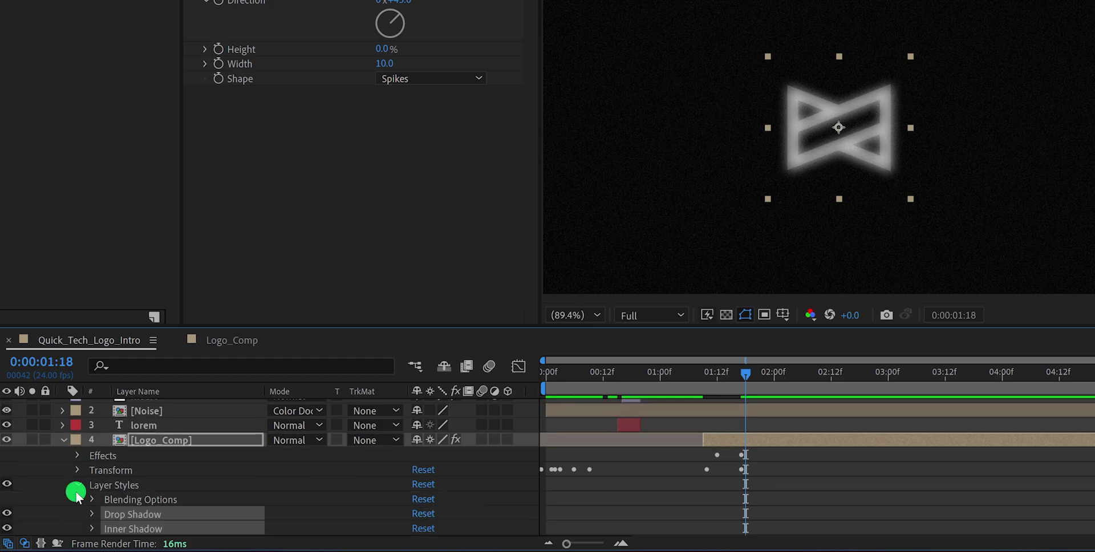
click(80, 509)
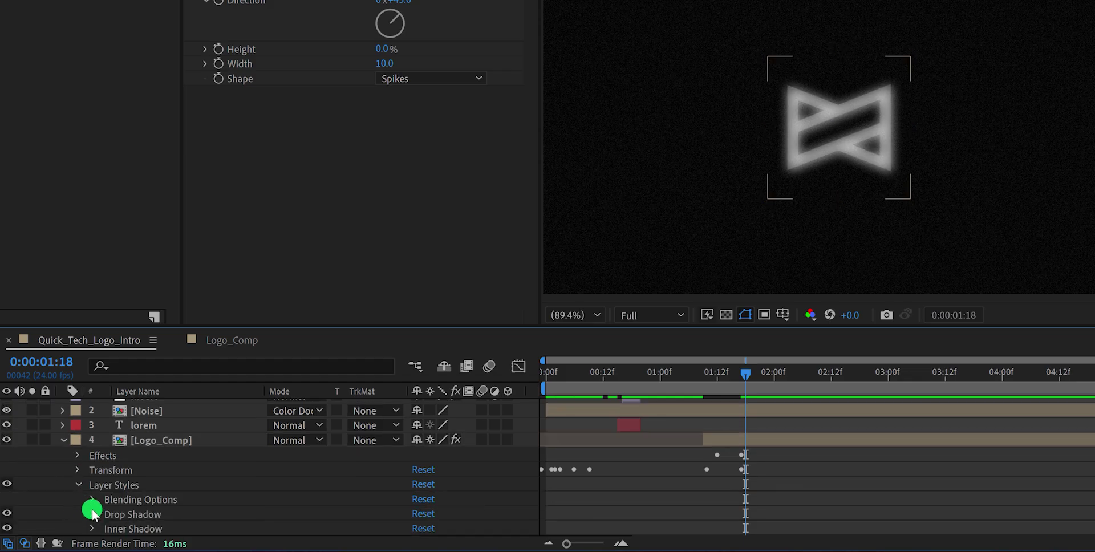
click(92, 513)
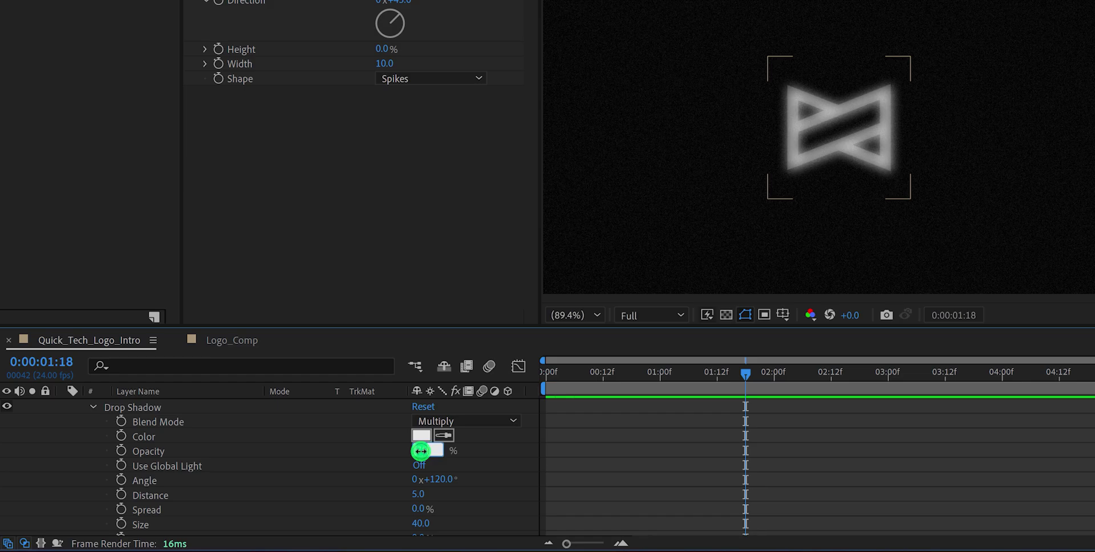
click(473, 465)
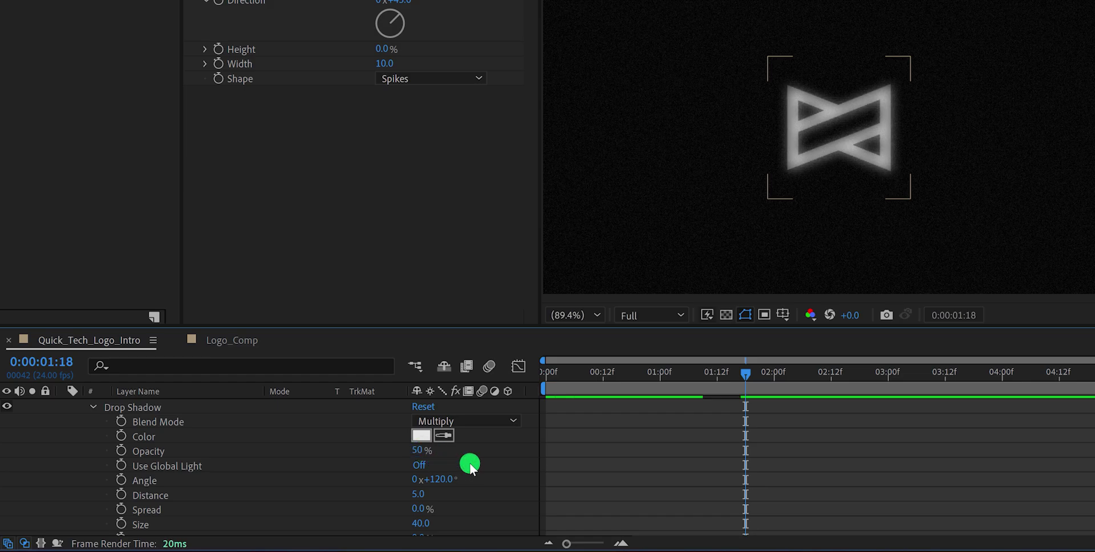
Step: Set the Inner Shadow opacity of Logo_Comp layer 4 to 50% and play the animation preview
scroll(469, 462, down, 3)
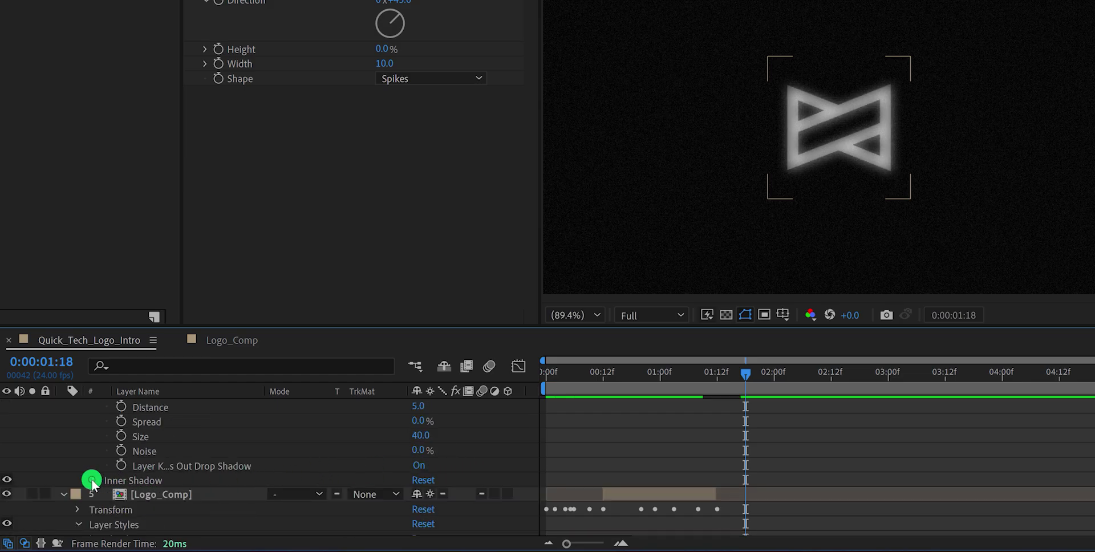
click(92, 480)
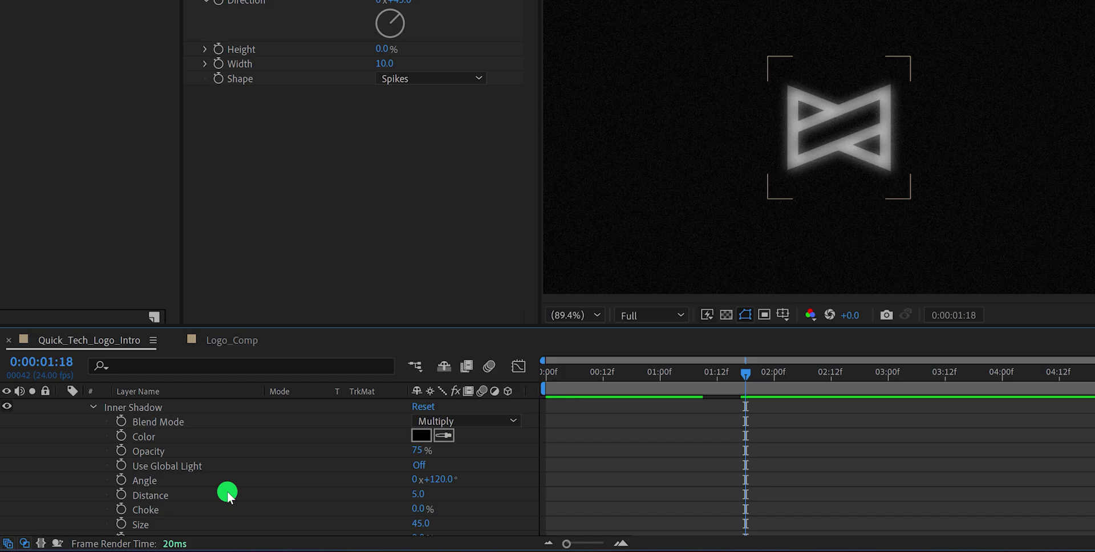
click(504, 450)
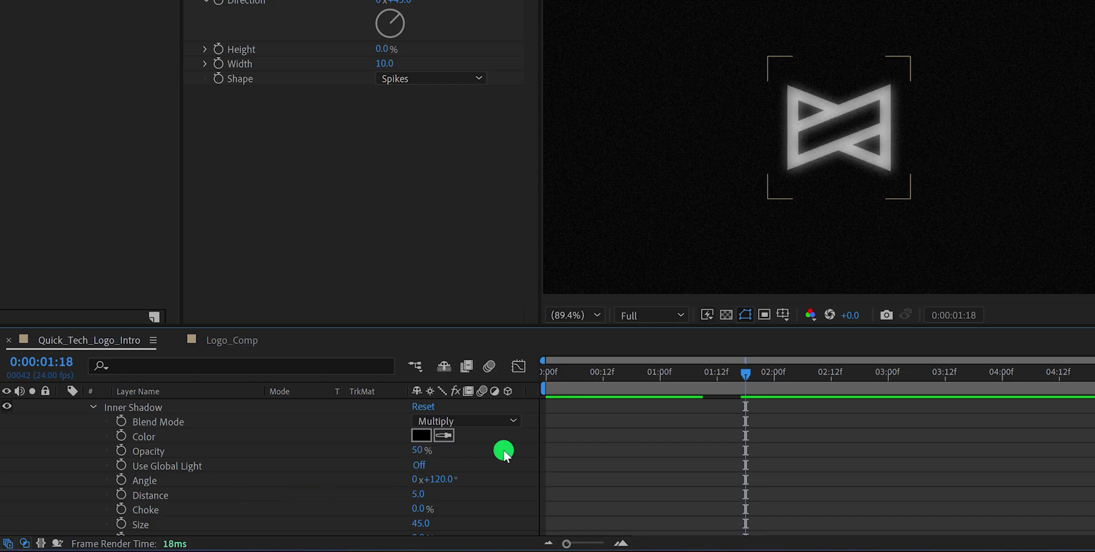
key(space)
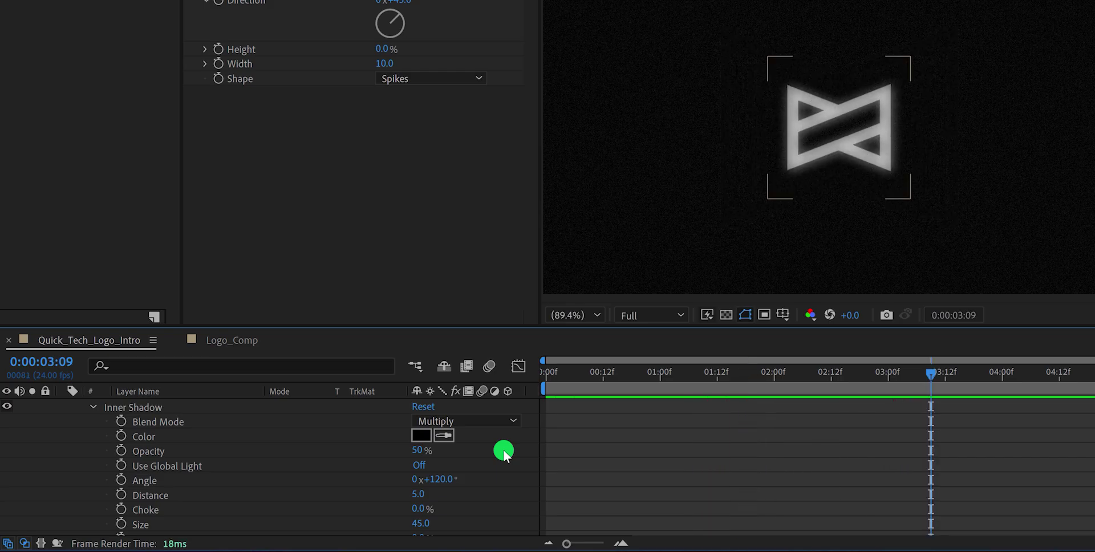
Step: End the work area at 0:00:02:00 and preview the animation
drag(720, 373, 773, 386)
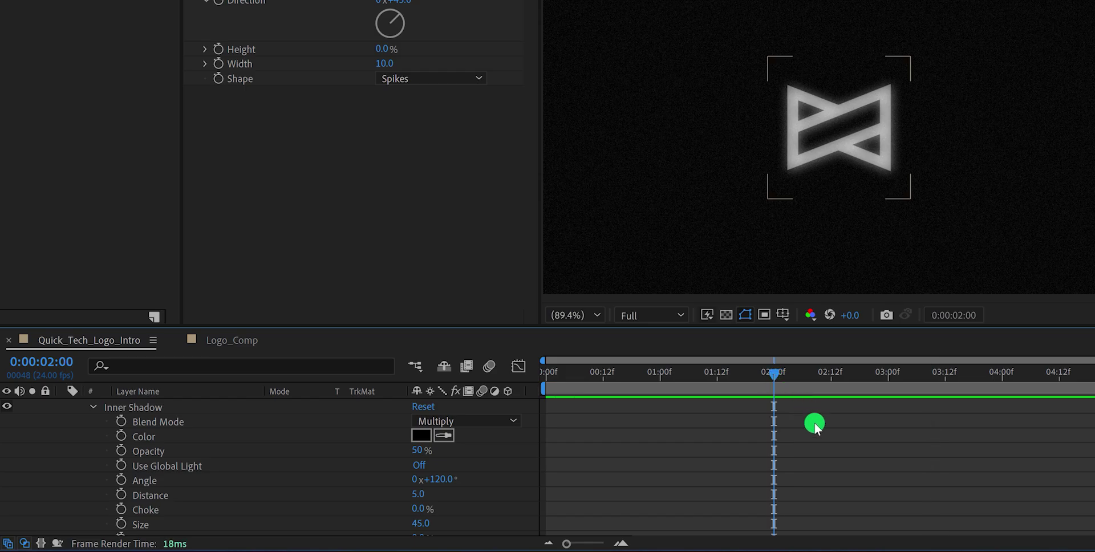
key(n)
key(space)
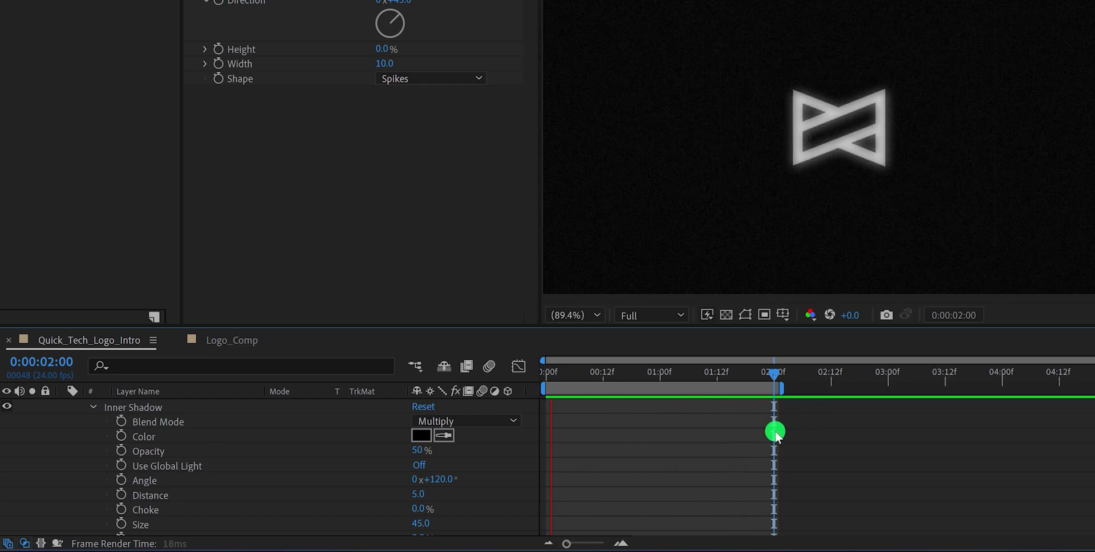
key(space)
Step: End the work area at 0:00:02:12 and collapse the expanded layer properties
drag(836, 378, 830, 378)
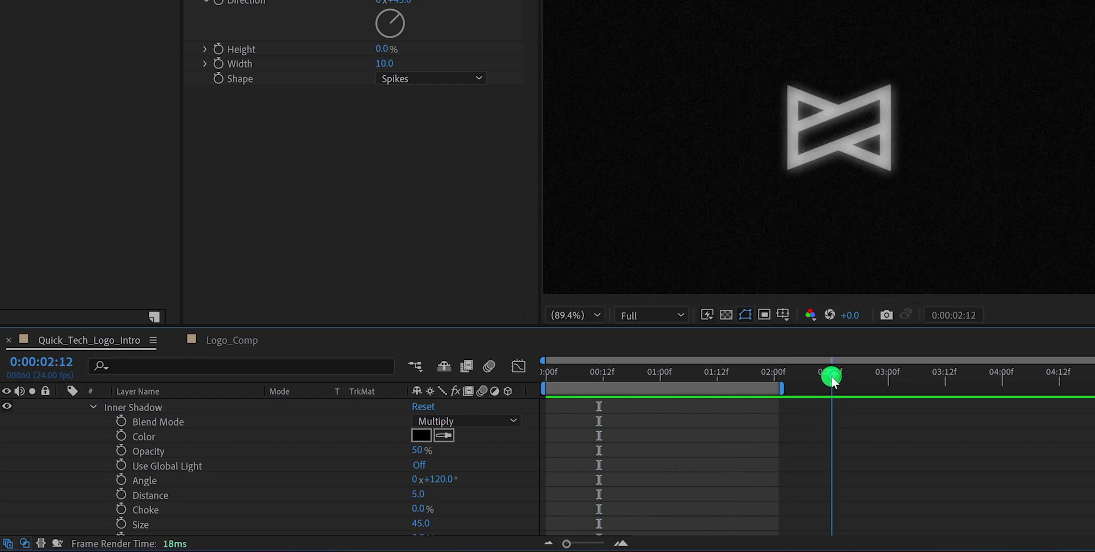
key(n)
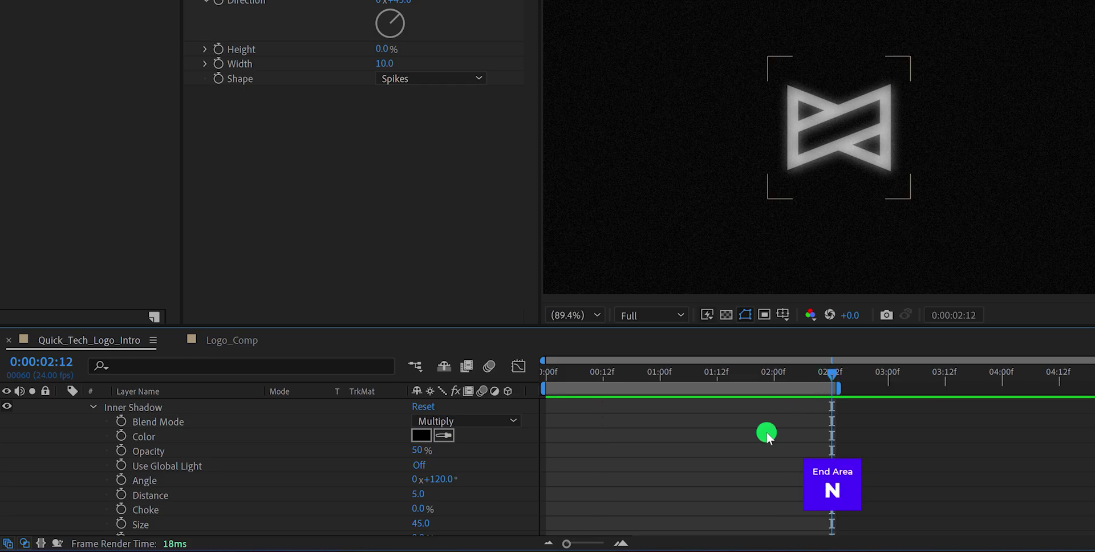
key(m)
key(m)
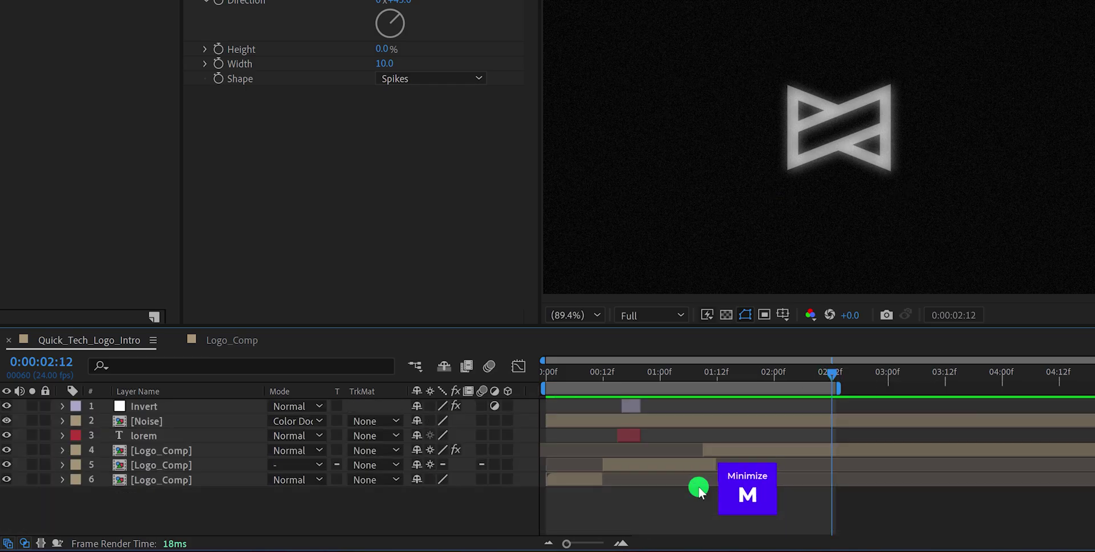
Step: Extend the lorem text layer to about 0:00:00:22 and the Invert layer to 0:00:01:00
drag(591, 377, 650, 435)
Step: Set the CC Jaws Completion keyframe of Logo_Comp layer 4 at 0:00:01:12 to 52% and move it back to the layer's start
drag(661, 379, 720, 374)
click(716, 447)
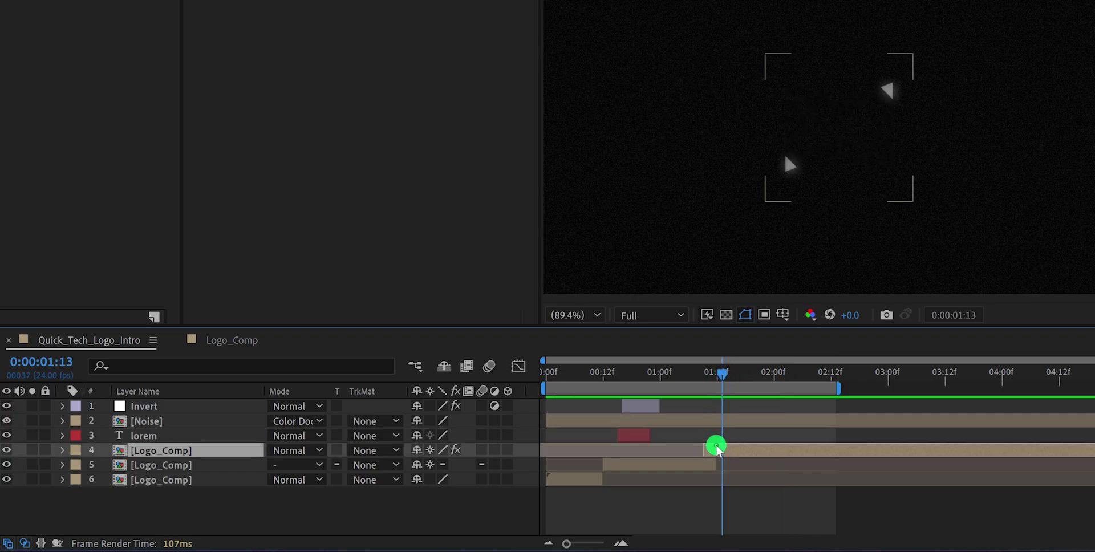
key(u)
click(718, 372)
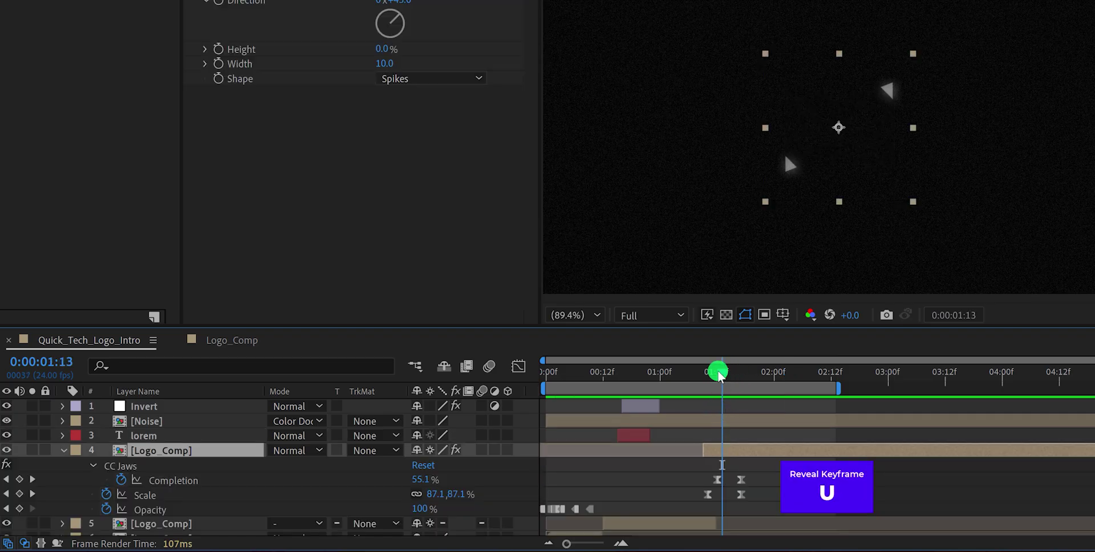
drag(717, 375, 716, 375)
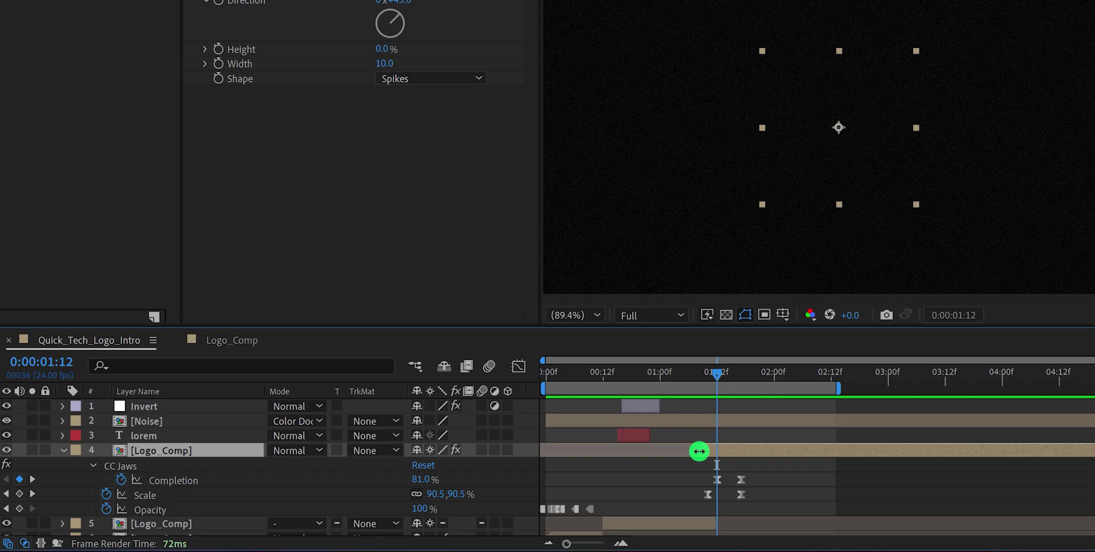
drag(422, 480, 406, 488)
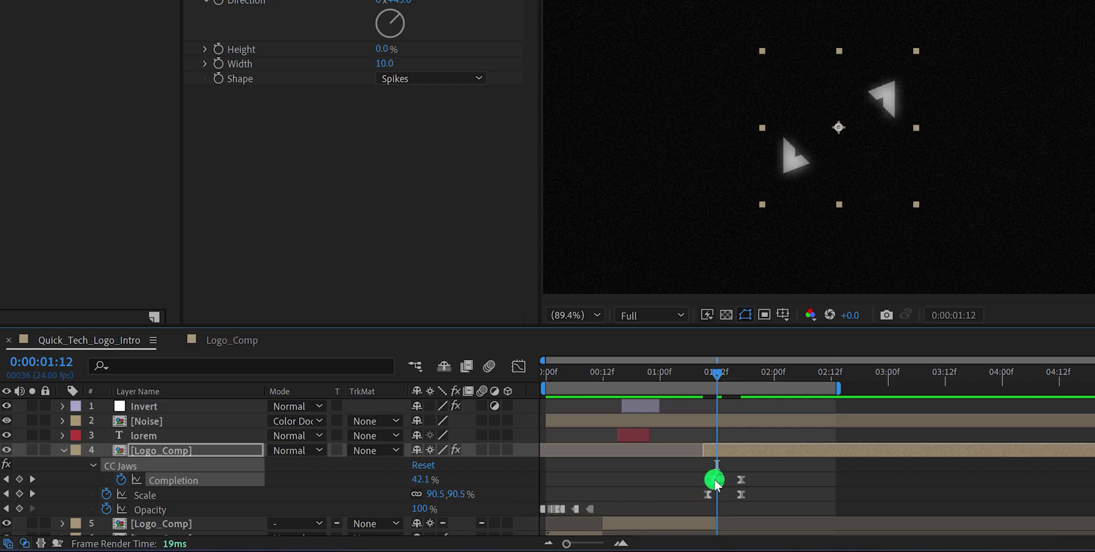
drag(716, 483, 702, 482)
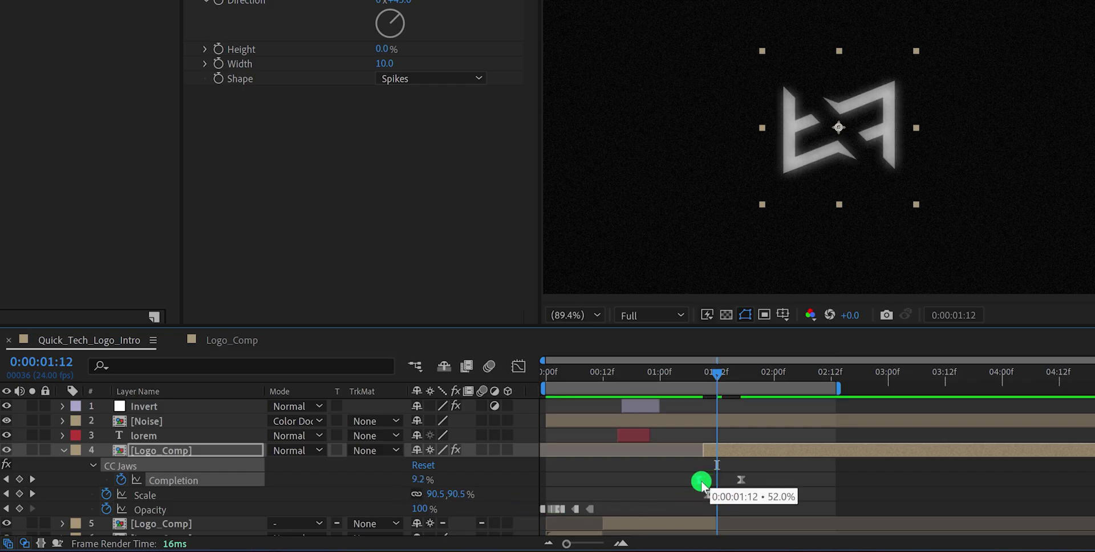